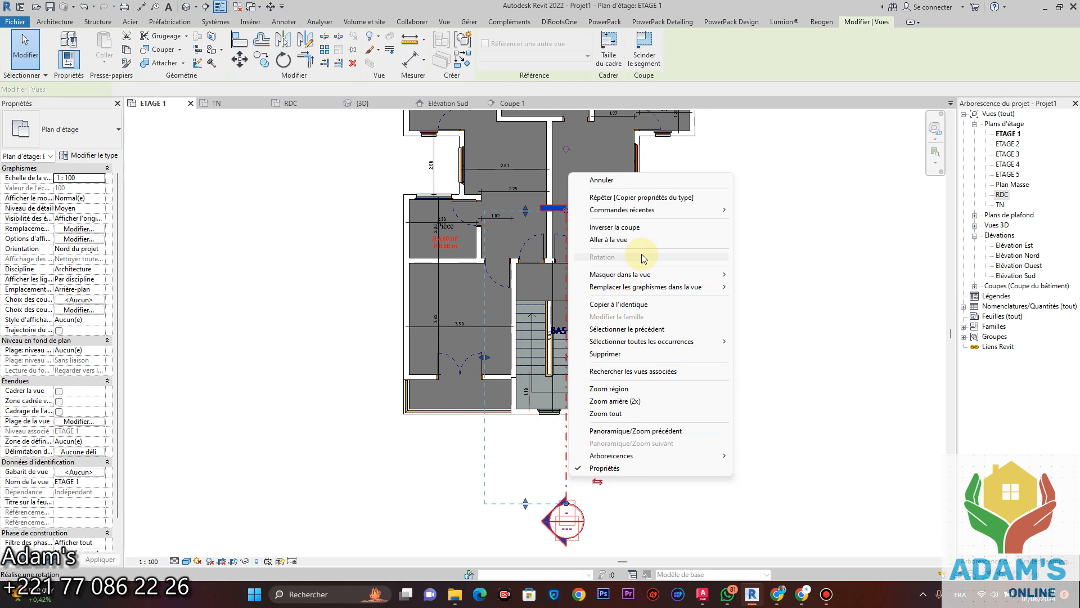
Step: Hide the selected section line in the ETAGE 1 floor plan view
{"action": "mouse_move", "coordinate": [724, 274]}
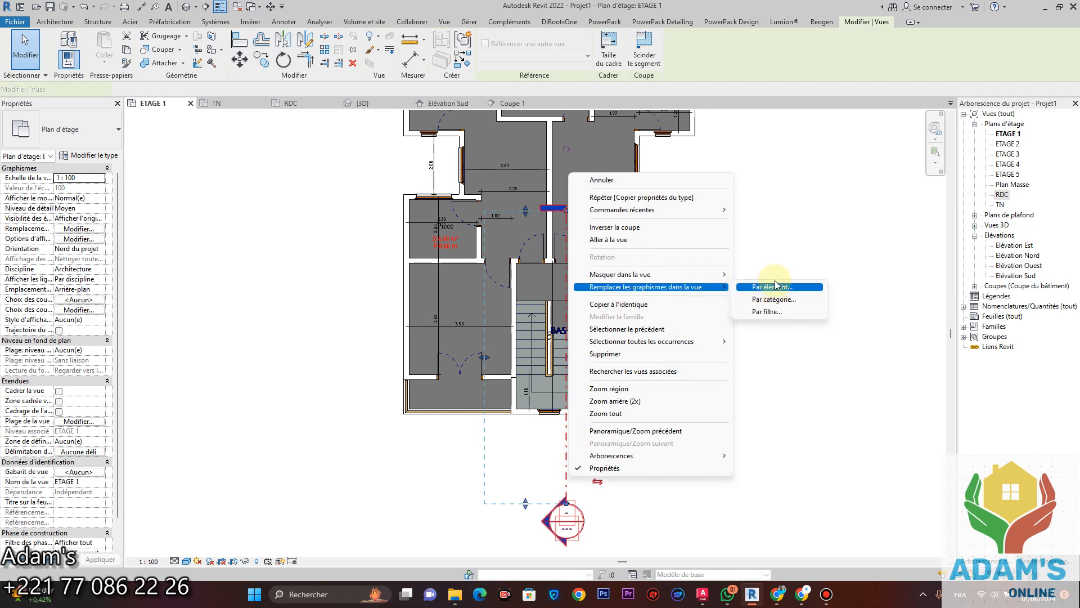
{"action": "left_click", "coordinate": [757, 274]}
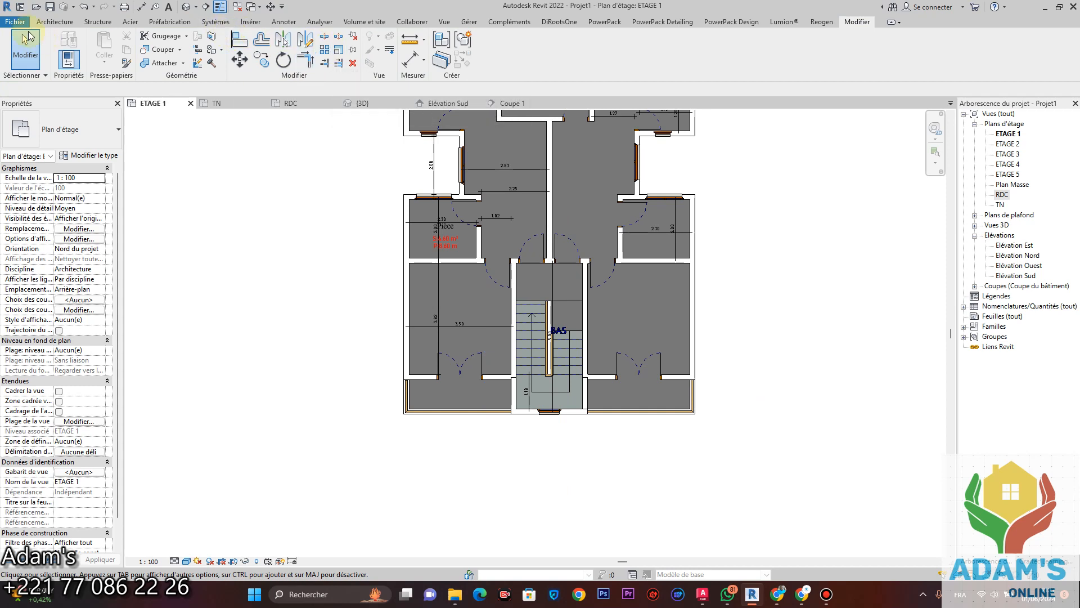
Step: Create an in-place model component in the Murs category with the name Murs 1
{"action": "left_click", "coordinate": [55, 21]}
{"action": "left_click", "coordinate": [147, 59]}
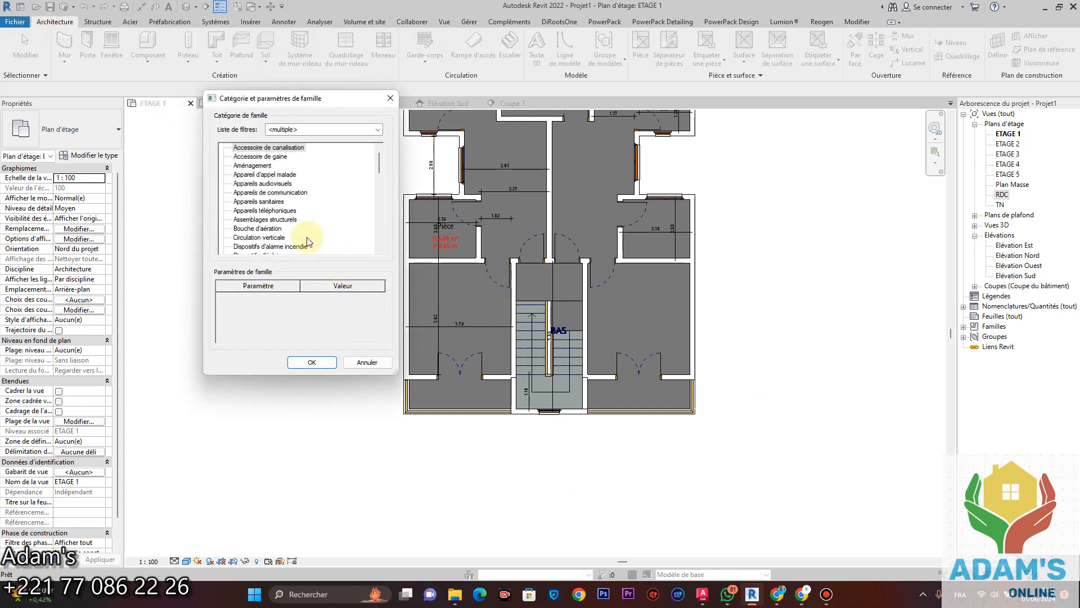
{"action": "scroll", "coordinate": [304, 234], "scroll_direction": "down", "scroll_amount": 5}
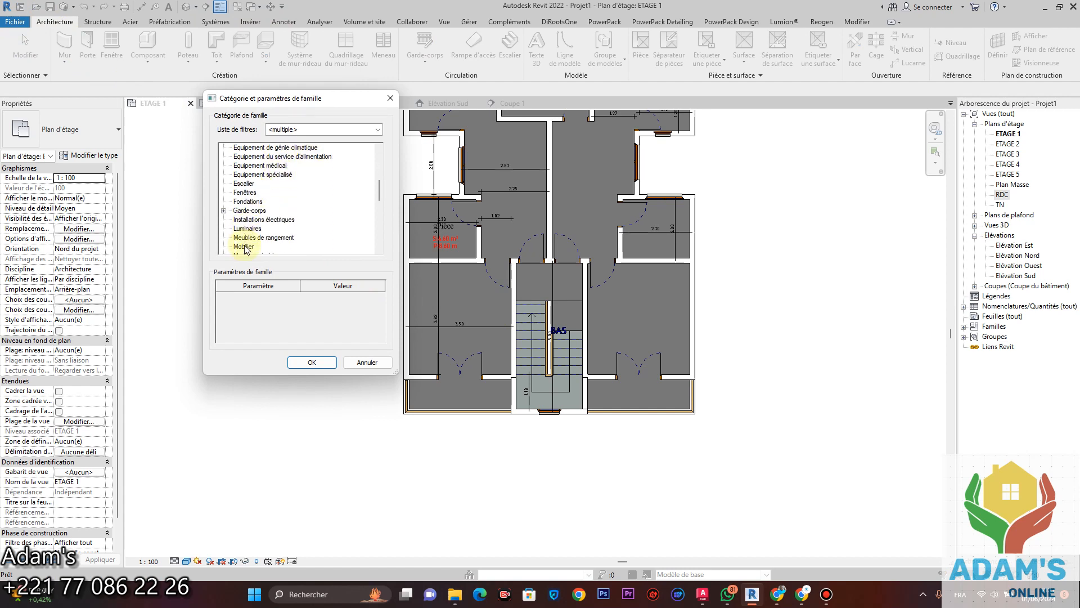
{"action": "scroll", "coordinate": [245, 249], "scroll_direction": "down", "scroll_amount": 1}
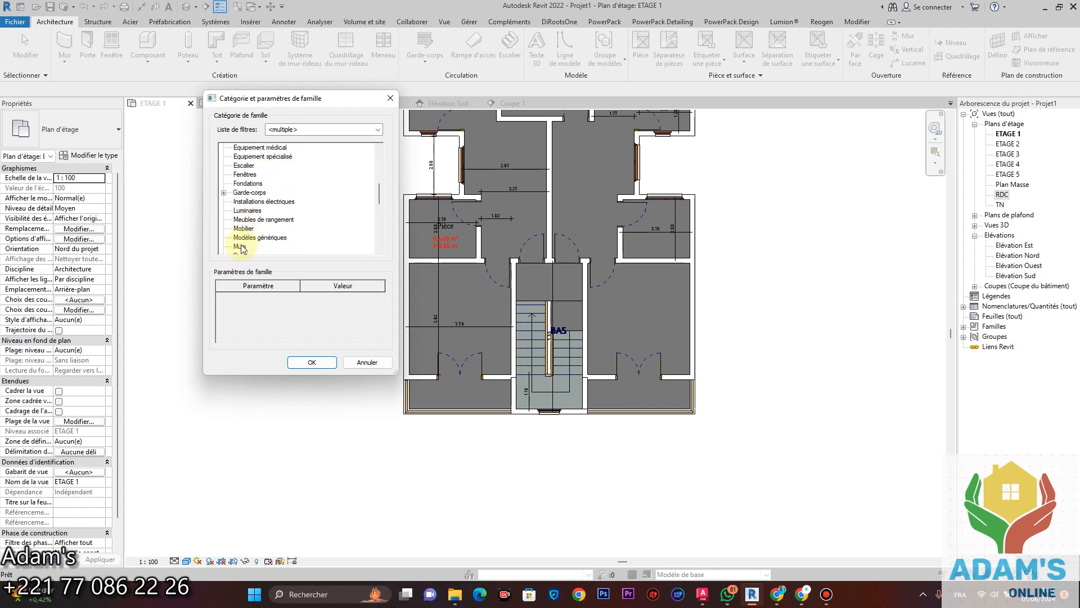
{"action": "left_click", "coordinate": [241, 247]}
{"action": "left_click", "coordinate": [310, 362]}
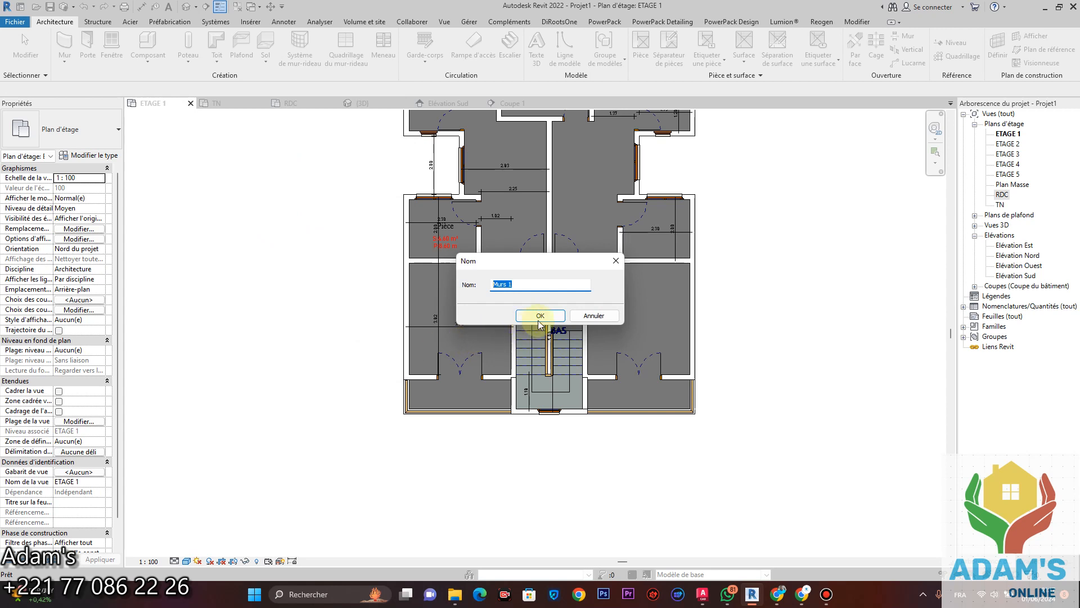
{"action": "left_click", "coordinate": [539, 318]}
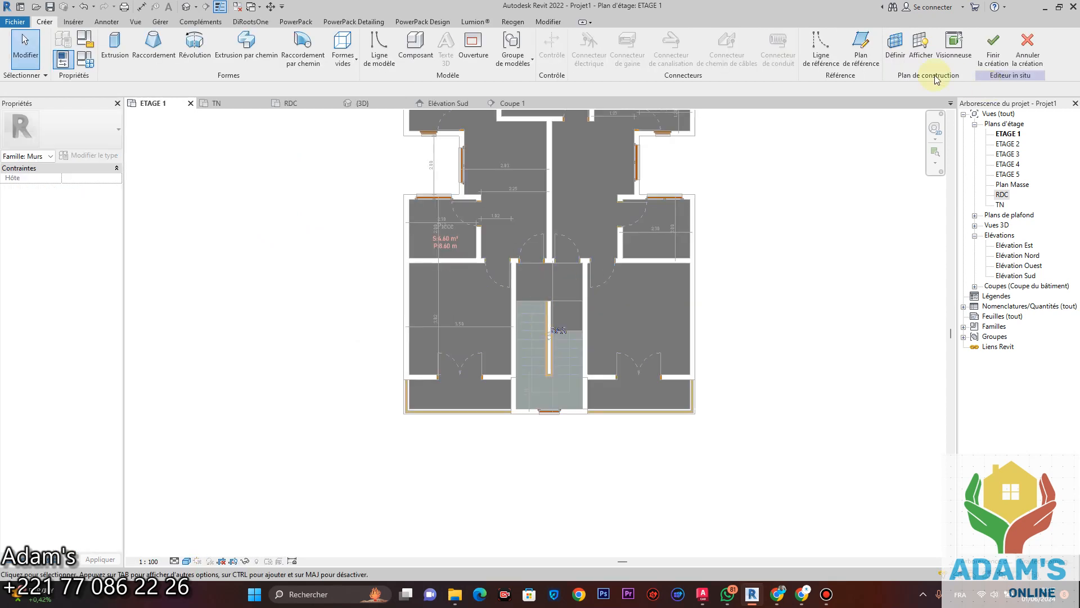
Step: Set the work plane by picking the stairwell's front wall beside the window, and open the Elévation Sud view
{"action": "left_click", "coordinate": [895, 48]}
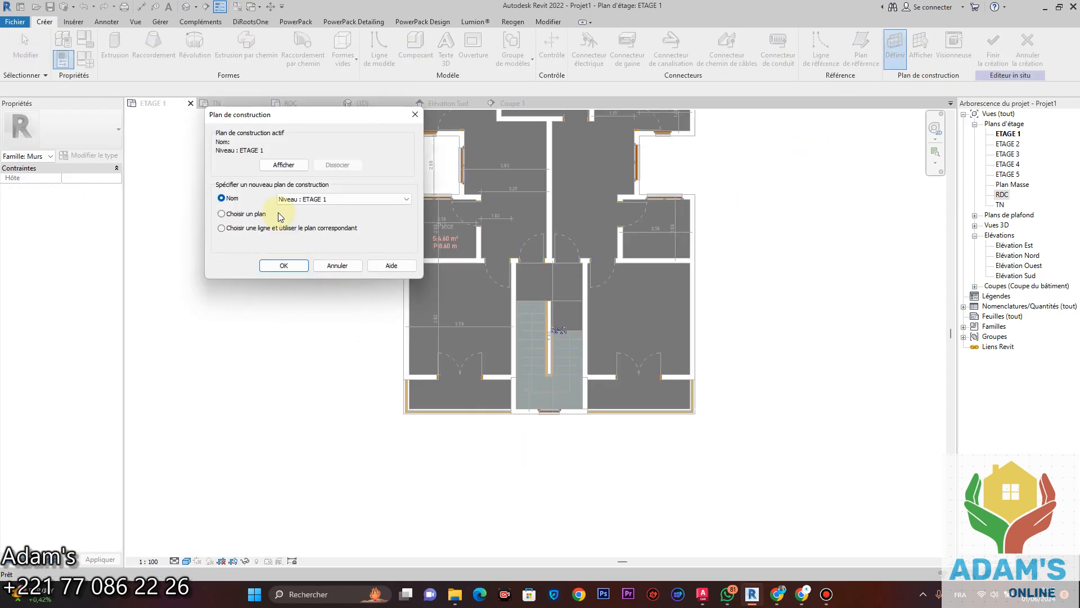
{"action": "left_click", "coordinate": [284, 265]}
{"action": "scroll", "coordinate": [562, 428], "scroll_direction": "up", "scroll_amount": 6}
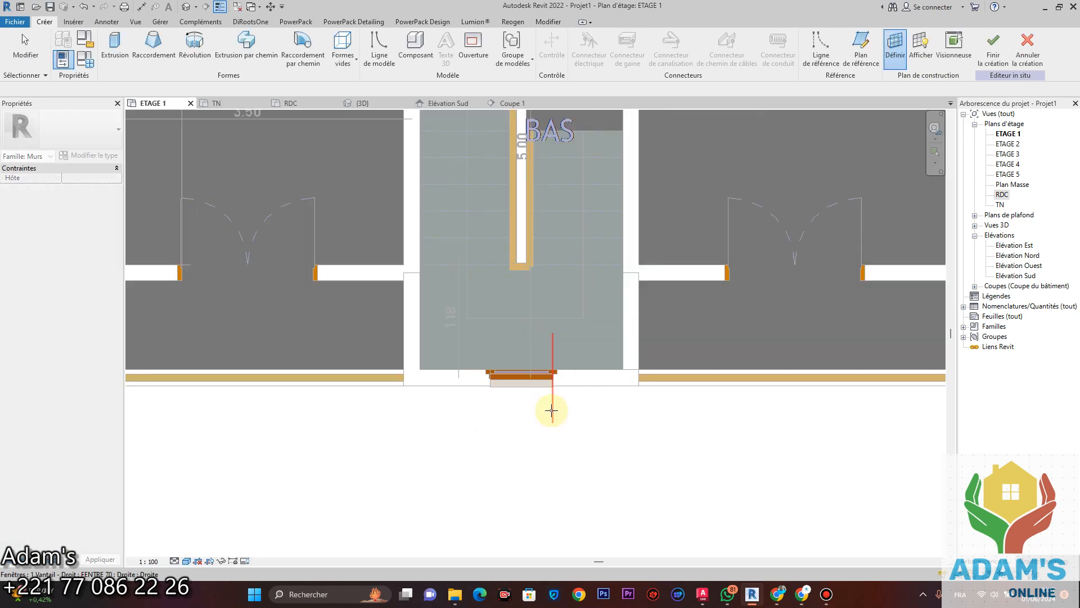
{"action": "left_click", "coordinate": [568, 363]}
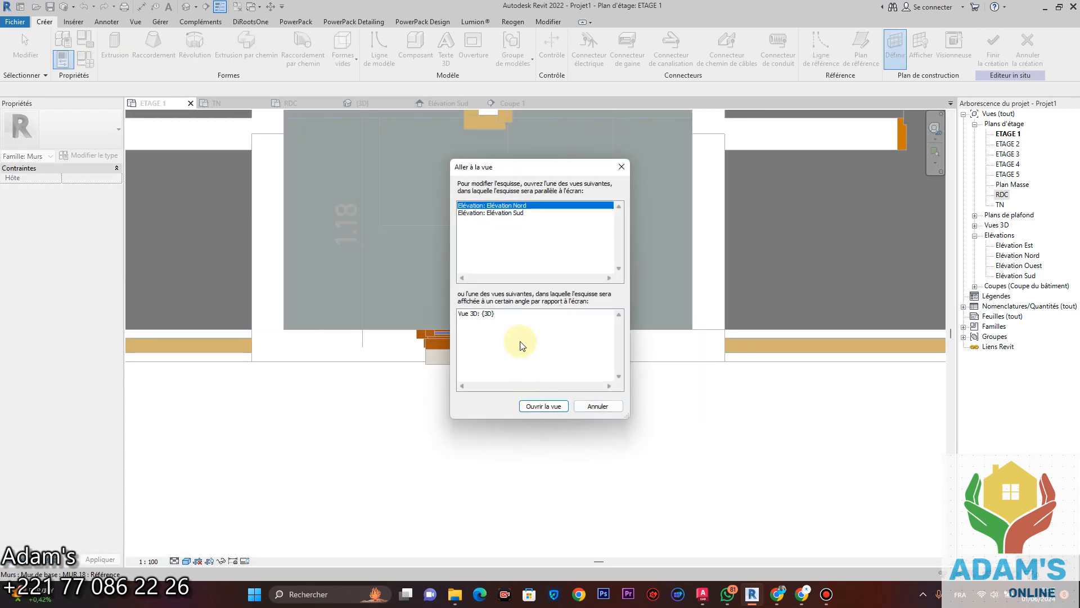
{"action": "left_click", "coordinate": [515, 214]}
{"action": "left_click", "coordinate": [543, 406]}
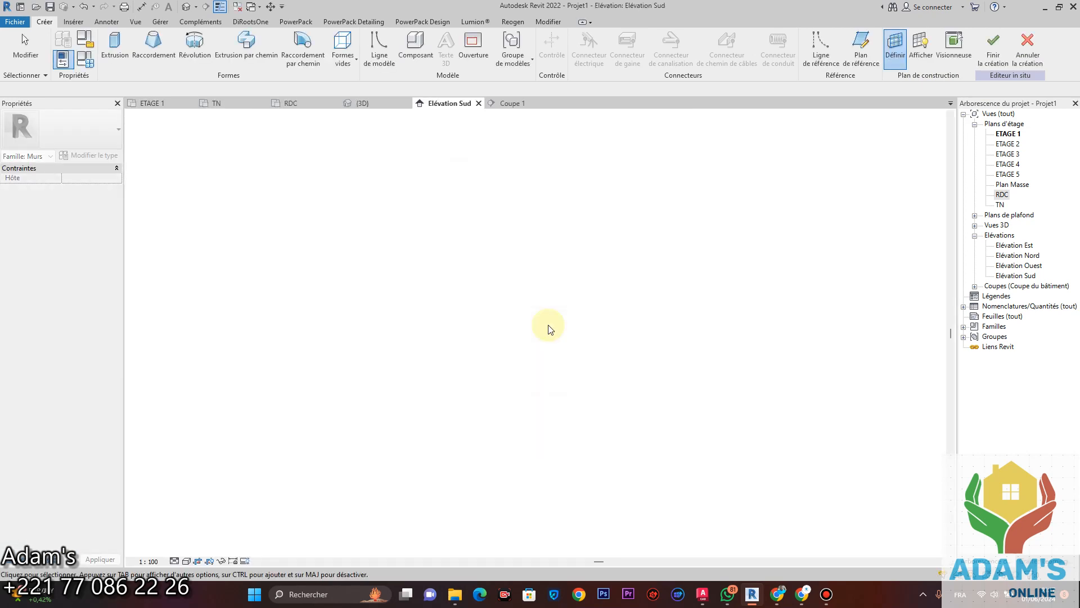
Step: Start an extrusion and sketch a rectangle around the stairwell window including its sill, about 0.70 by 1.44 m
{"action": "scroll", "coordinate": [526, 242], "scroll_direction": "up", "scroll_amount": 5}
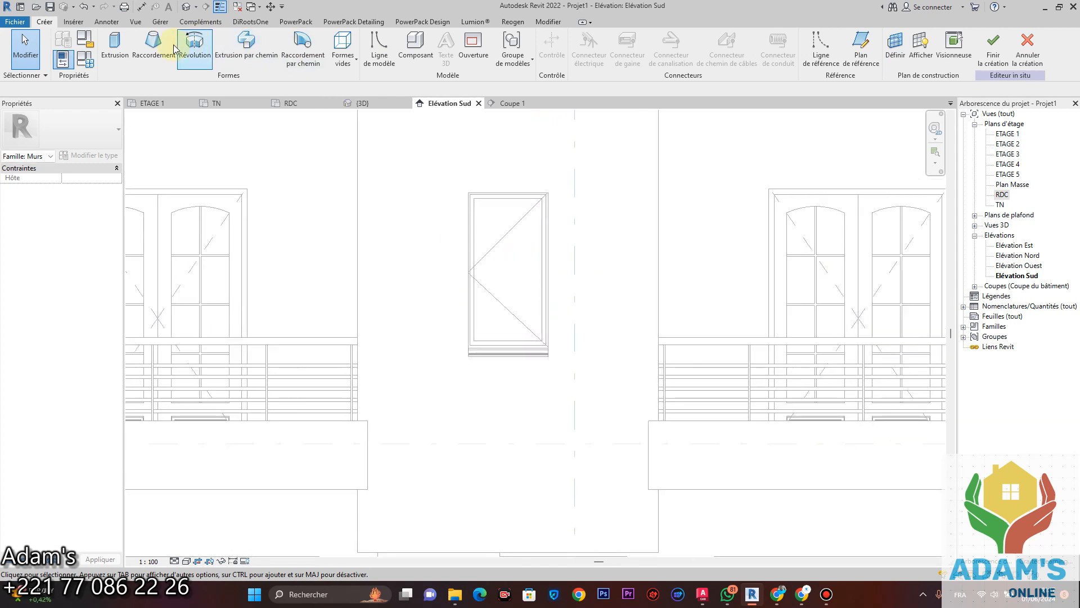
{"action": "left_click", "coordinate": [110, 48]}
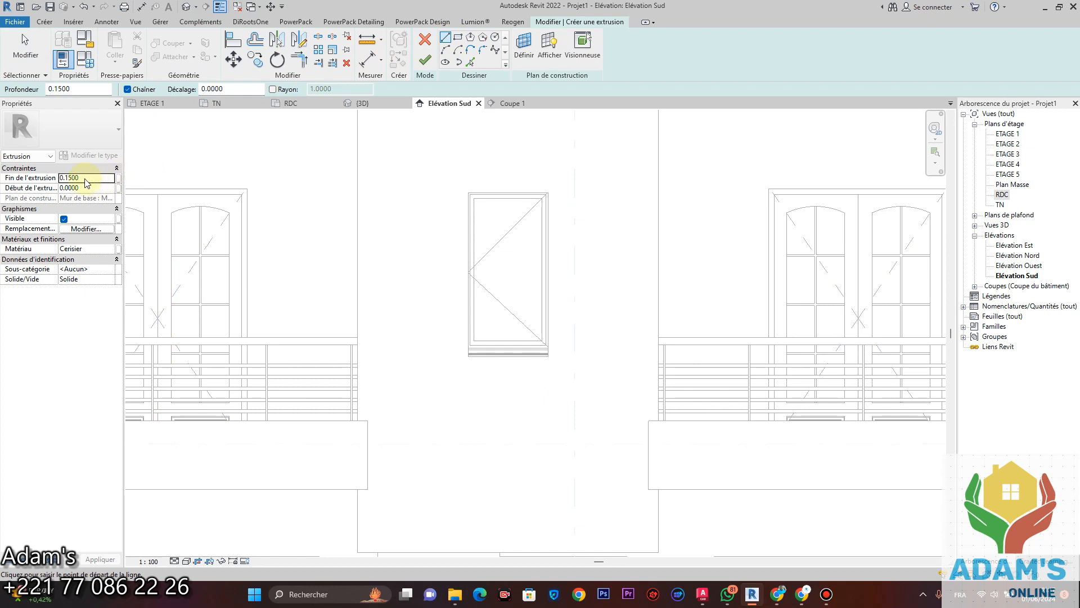
{"action": "left_click", "coordinate": [456, 39]}
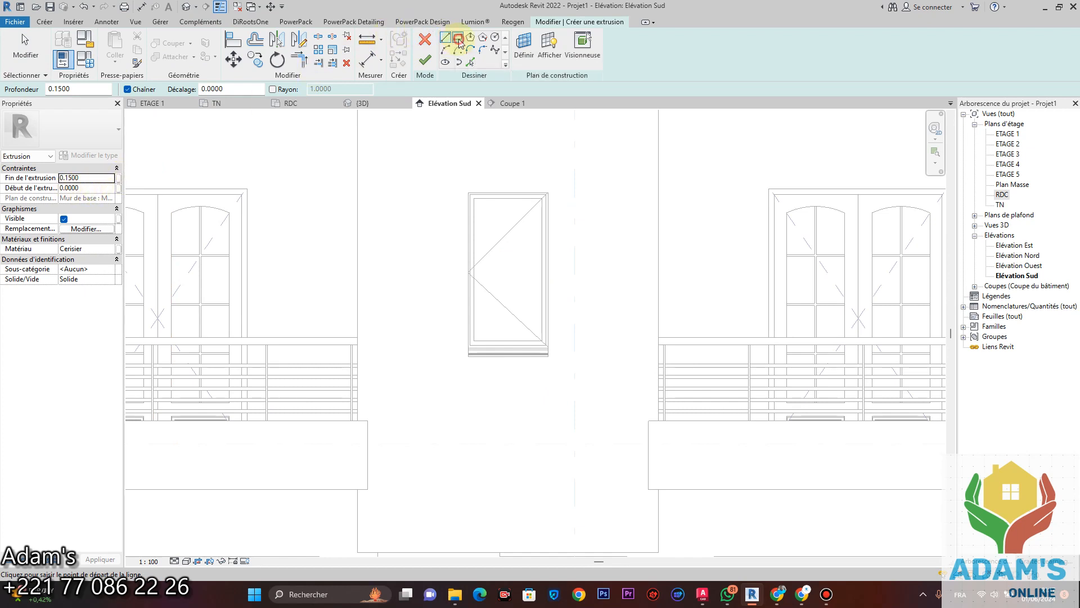
{"action": "scroll", "coordinate": [482, 193], "scroll_direction": "up", "scroll_amount": 5}
{"action": "left_click", "coordinate": [424, 180]}
{"action": "scroll", "coordinate": [425, 183], "scroll_direction": "down", "scroll_amount": 4}
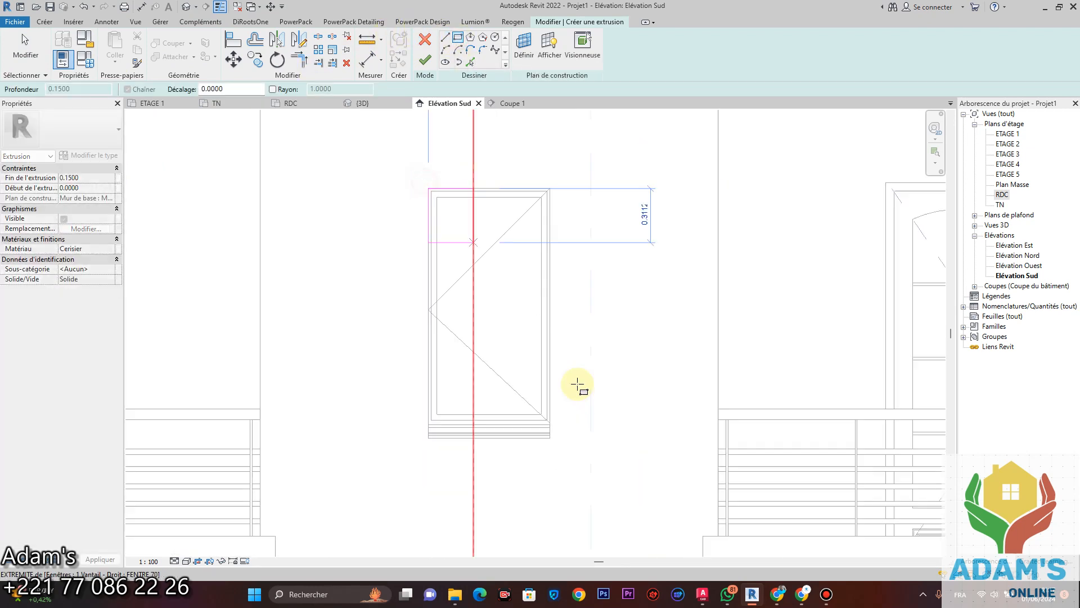
{"action": "scroll", "coordinate": [535, 424], "scroll_direction": "up", "scroll_amount": 6}
{"action": "left_click", "coordinate": [529, 462]}
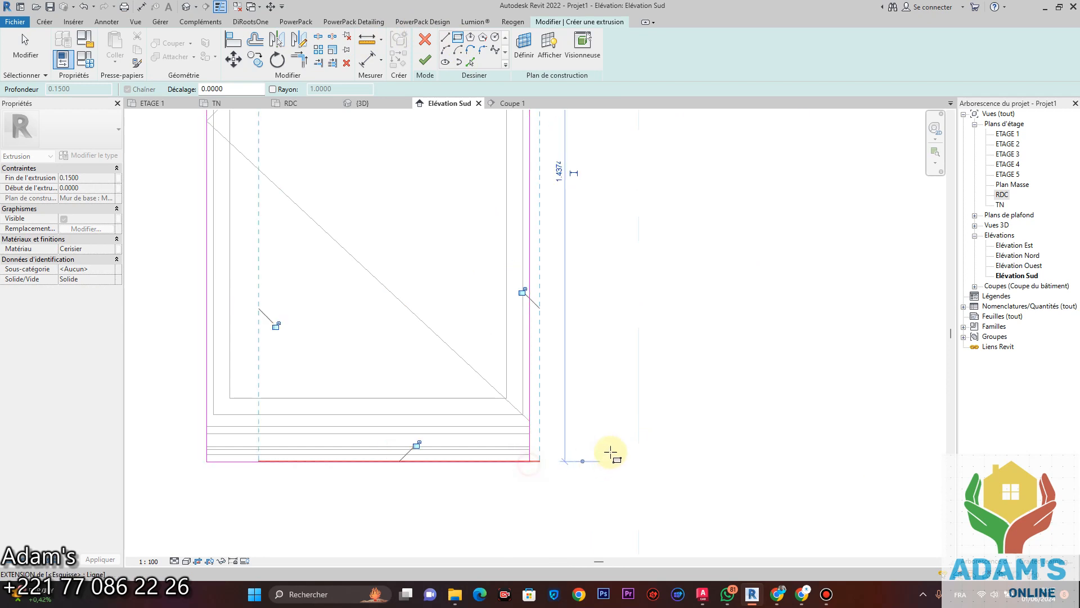
{"action": "scroll", "coordinate": [615, 453], "scroll_direction": "down", "scroll_amount": 6}
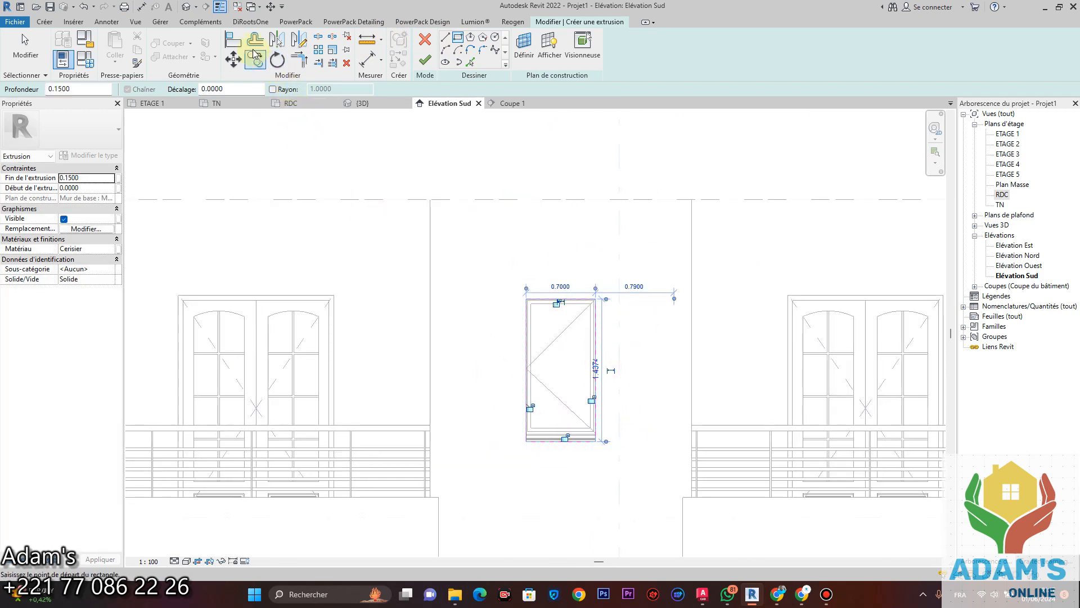
Step: Offset copies of the rectangle's four sides outward by 0.1 m and finish the extrusion sketch
{"action": "left_click", "coordinate": [254, 40]}
{"action": "left_click", "coordinate": [259, 88]}
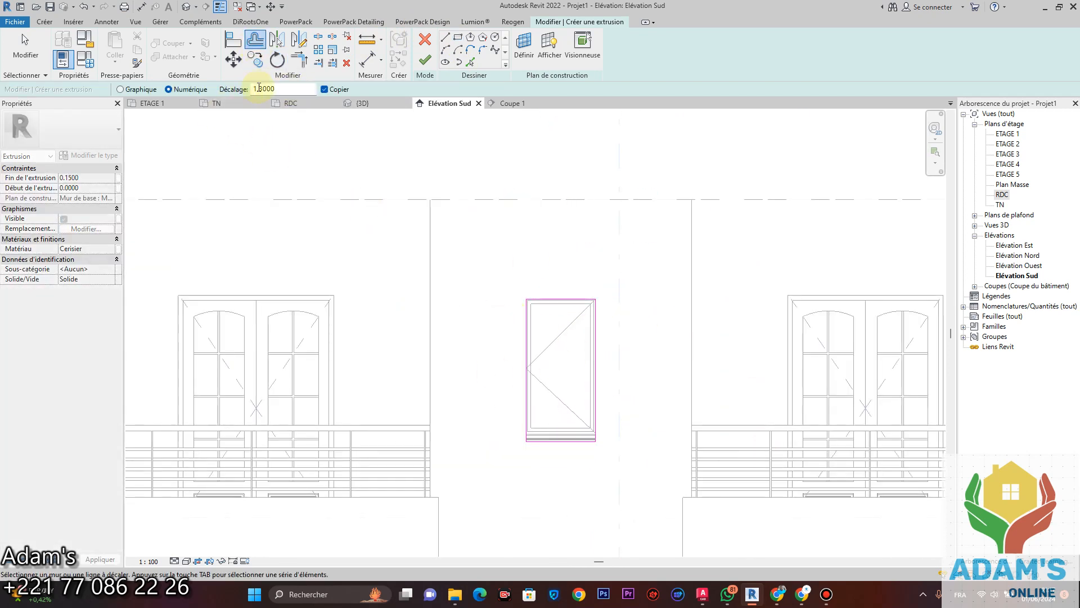
{"action": "type", "text": "0.1"}
{"action": "scroll", "coordinate": [541, 288], "scroll_direction": "up", "scroll_amount": 2}
{"action": "scroll", "coordinate": [541, 288], "scroll_direction": "up", "scroll_amount": 2}
{"action": "left_click", "coordinate": [547, 301]}
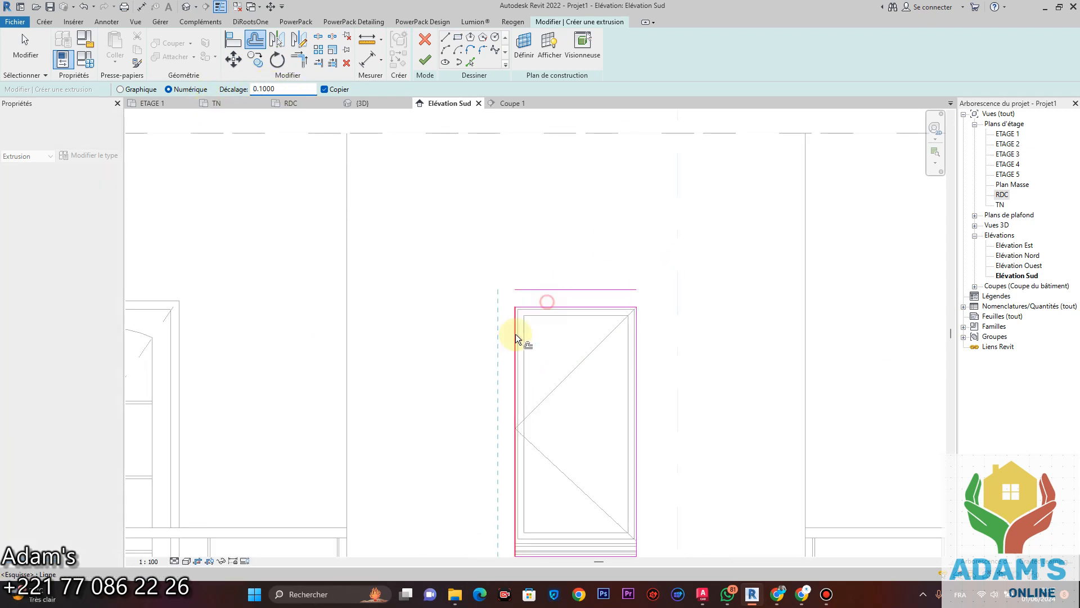
{"action": "left_click", "coordinate": [513, 339]}
{"action": "left_click", "coordinate": [641, 377]}
{"action": "middle_click_drag", "start_coordinate": [692, 458], "coordinate": [636, 329]}
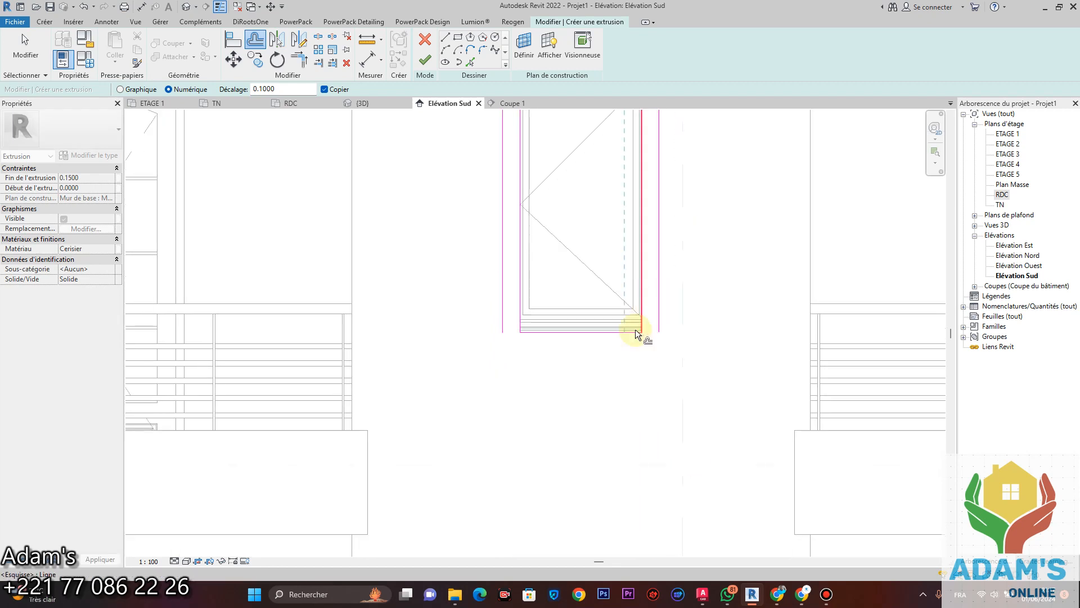
{"action": "left_click", "coordinate": [626, 334]}
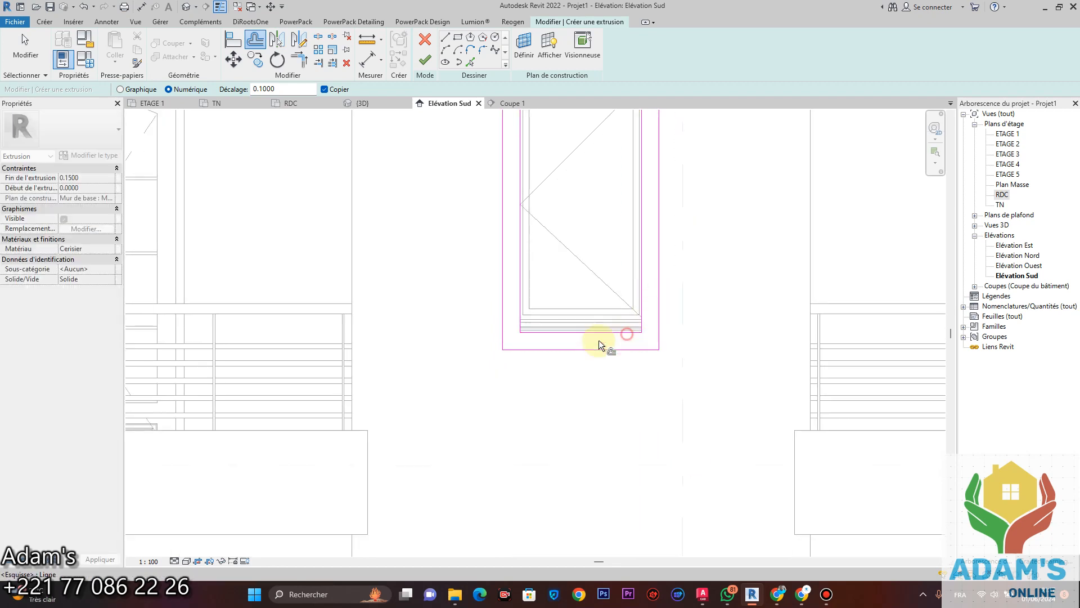
{"action": "left_click", "coordinate": [422, 62]}
Step: Inspect the extruded window frame in the 3D view and finish the in-place wall model
{"action": "left_click", "coordinate": [372, 107]}
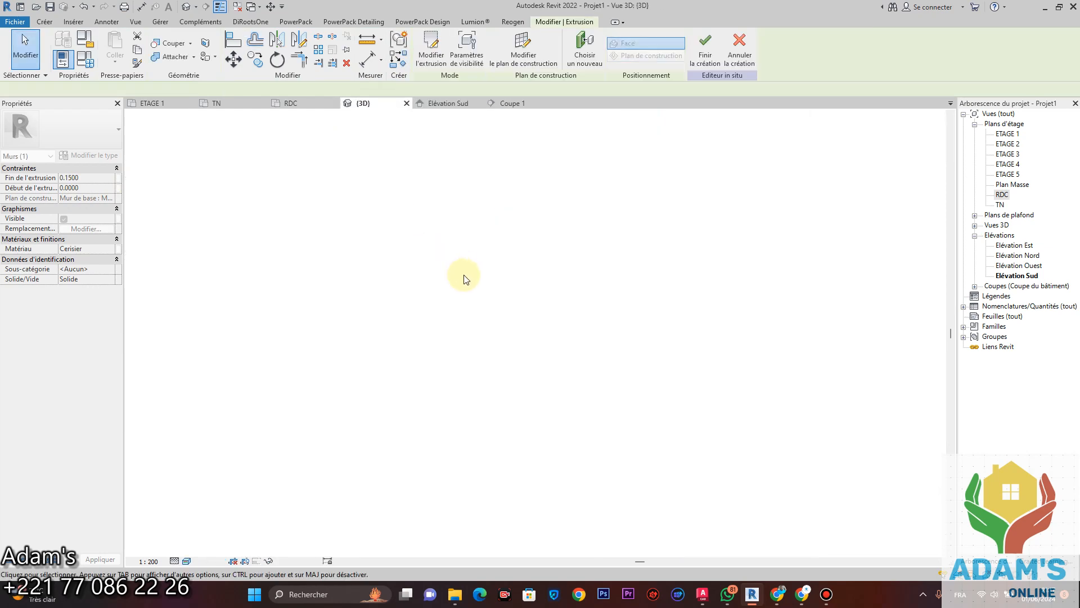
{"action": "scroll", "coordinate": [555, 287], "scroll_direction": "up", "scroll_amount": 5}
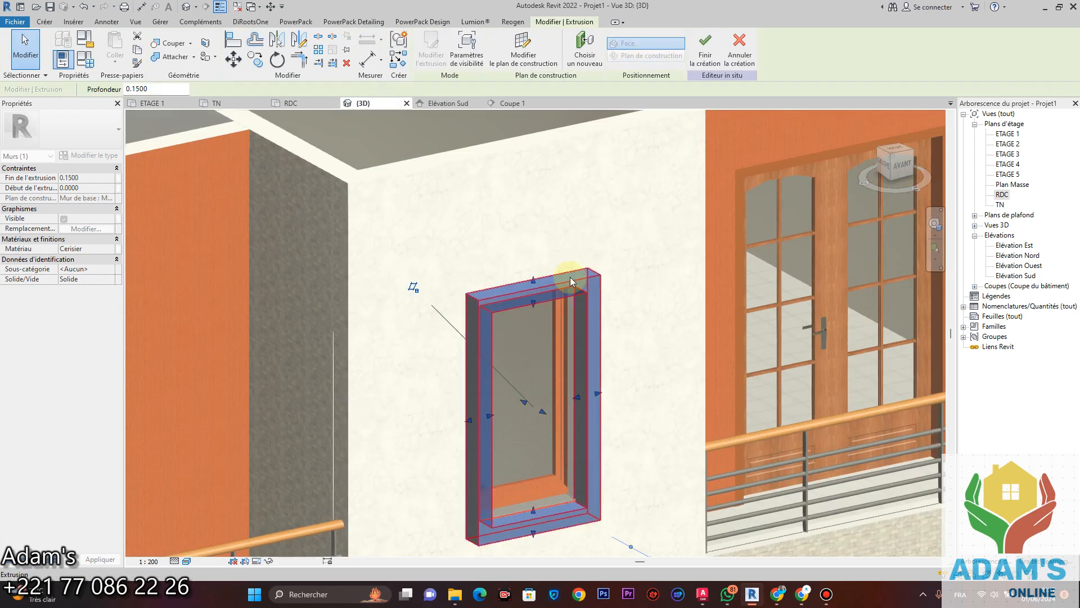
{"action": "left_click", "coordinate": [643, 237]}
{"action": "scroll", "coordinate": [548, 272], "scroll_direction": "down", "scroll_amount": 4}
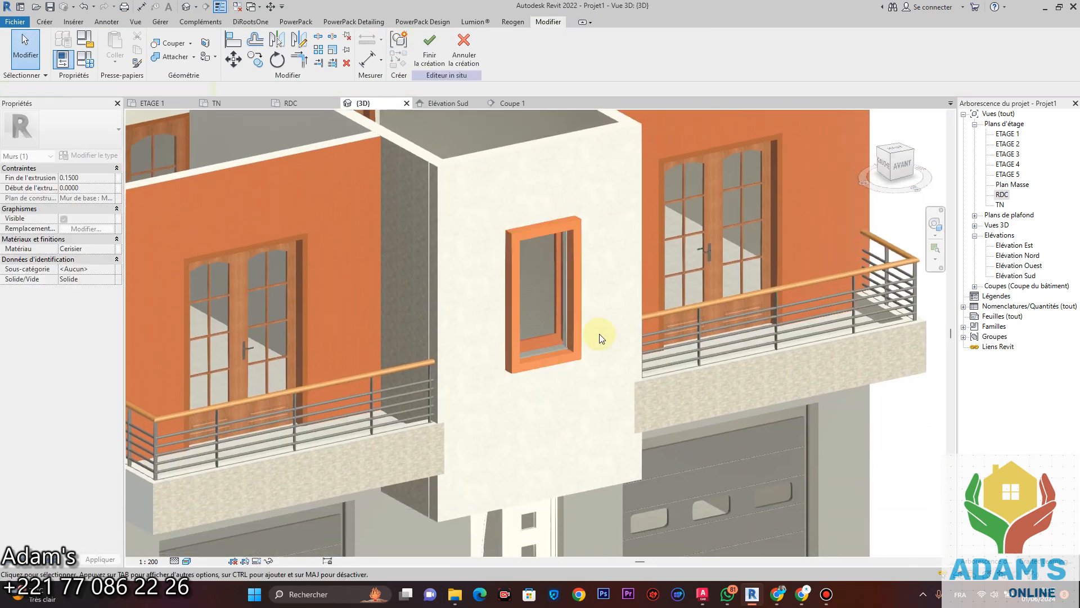
{"action": "middle_click_drag", "start_coordinate": [606, 346], "coordinate": [606, 312], "text": "shift"}
{"action": "scroll", "coordinate": [561, 220], "scroll_direction": "up", "scroll_amount": 5}
{"action": "scroll", "coordinate": [519, 251], "scroll_direction": "down", "scroll_amount": 6}
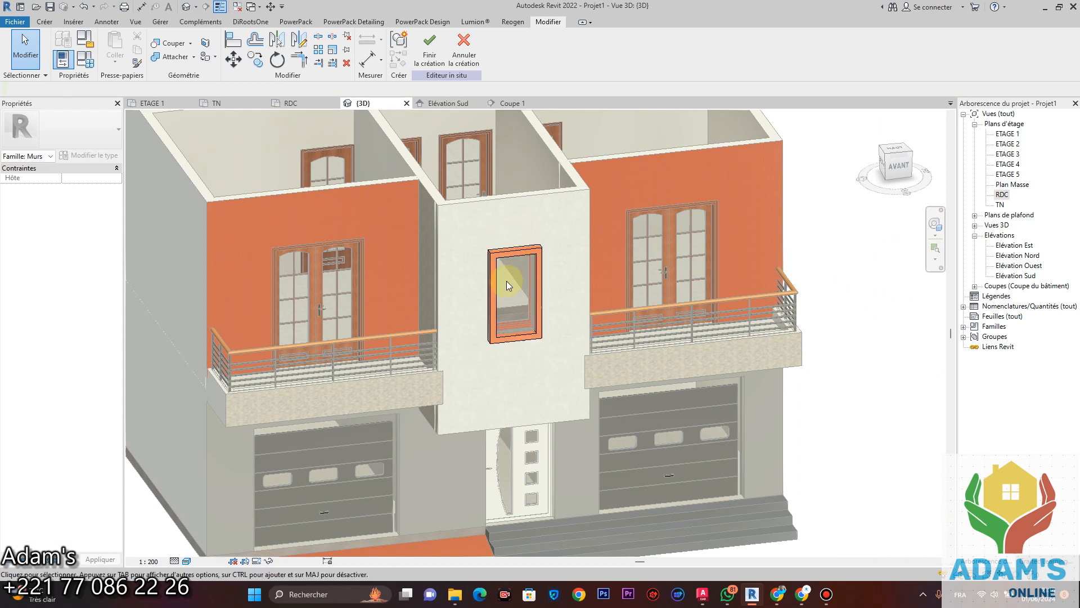
{"action": "middle_click_drag", "start_coordinate": [526, 337], "coordinate": [532, 346]}
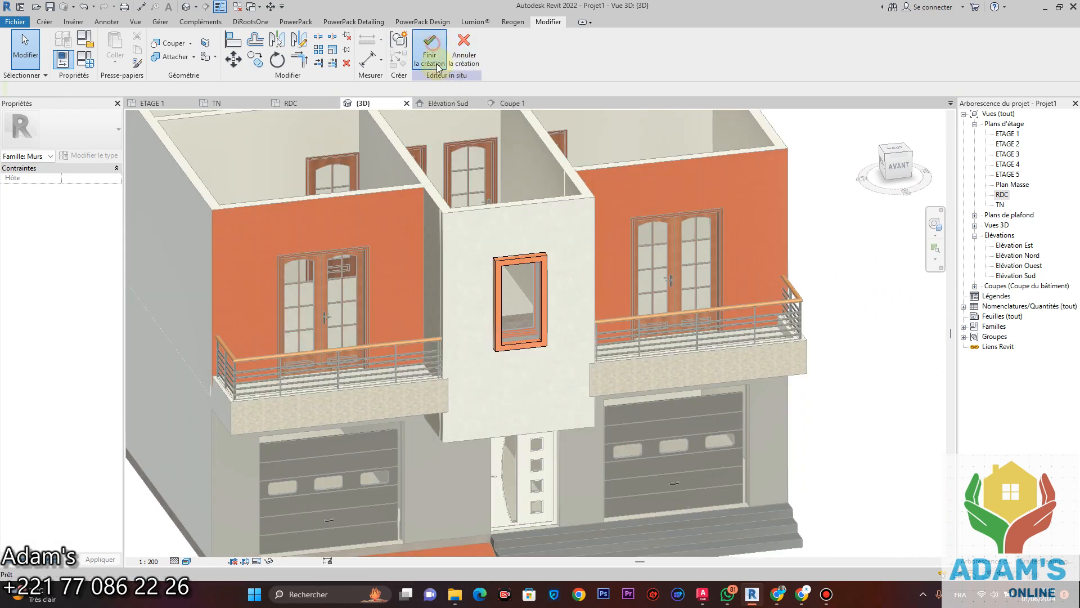
{"action": "left_click", "coordinate": [438, 66]}
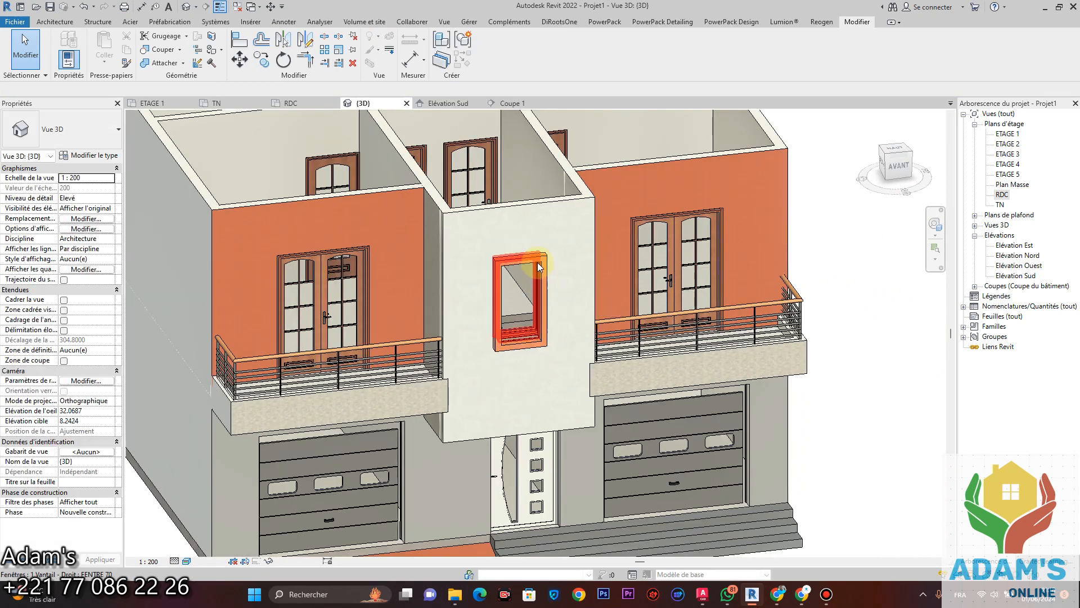
Step: Edit the window frame in place and paint its front face with the Cuir - Bordeaux material
{"action": "scroll", "coordinate": [542, 255], "scroll_direction": "up", "scroll_amount": 5}
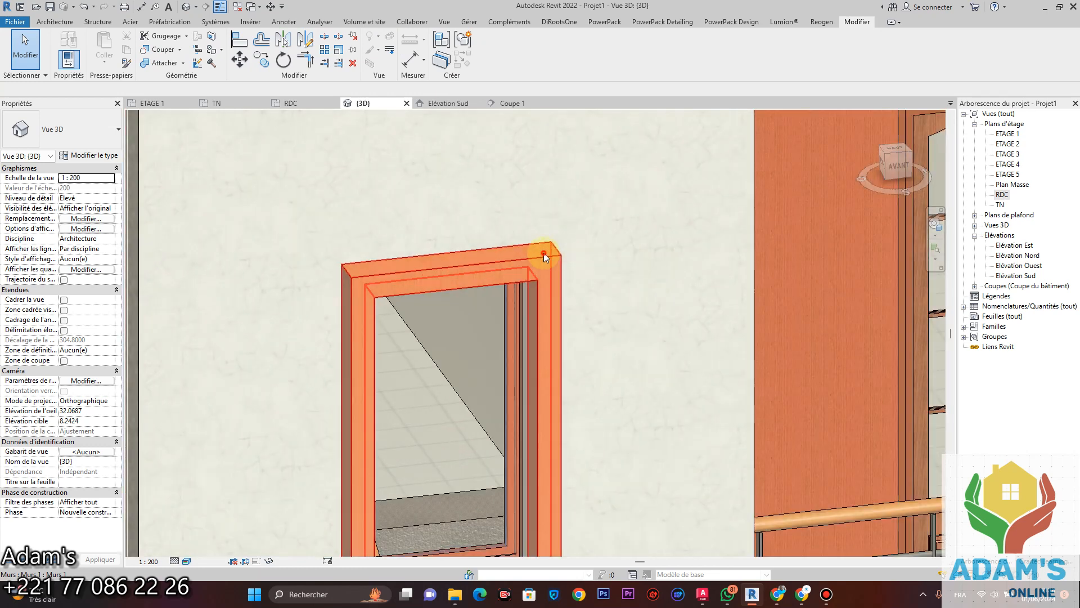
{"action": "scroll", "coordinate": [543, 252], "scroll_direction": "down", "scroll_amount": 3}
{"action": "left_click", "coordinate": [562, 293]}
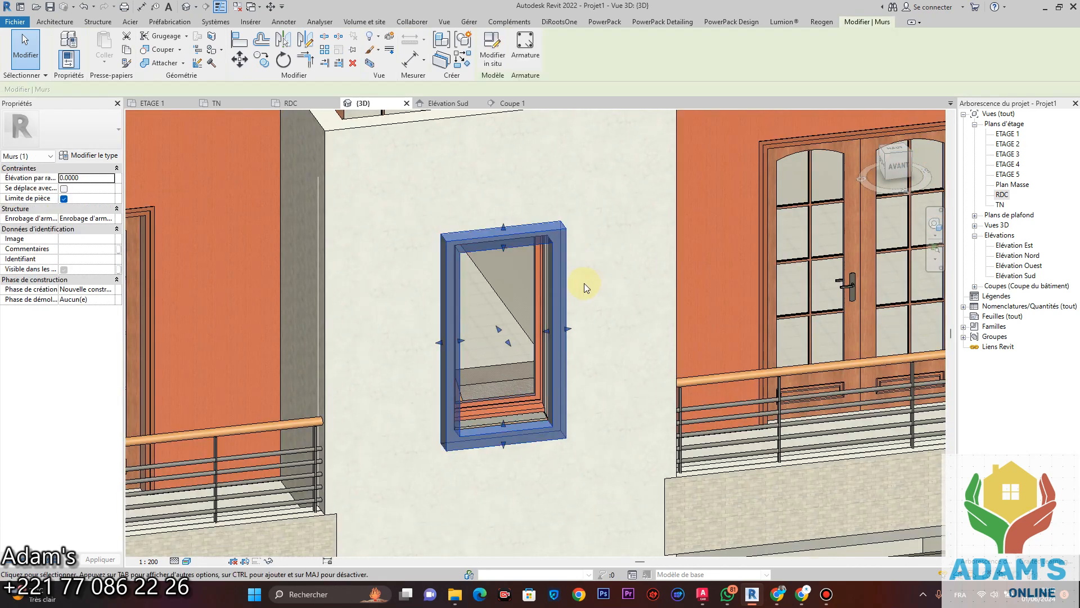
{"action": "left_click", "coordinate": [492, 50]}
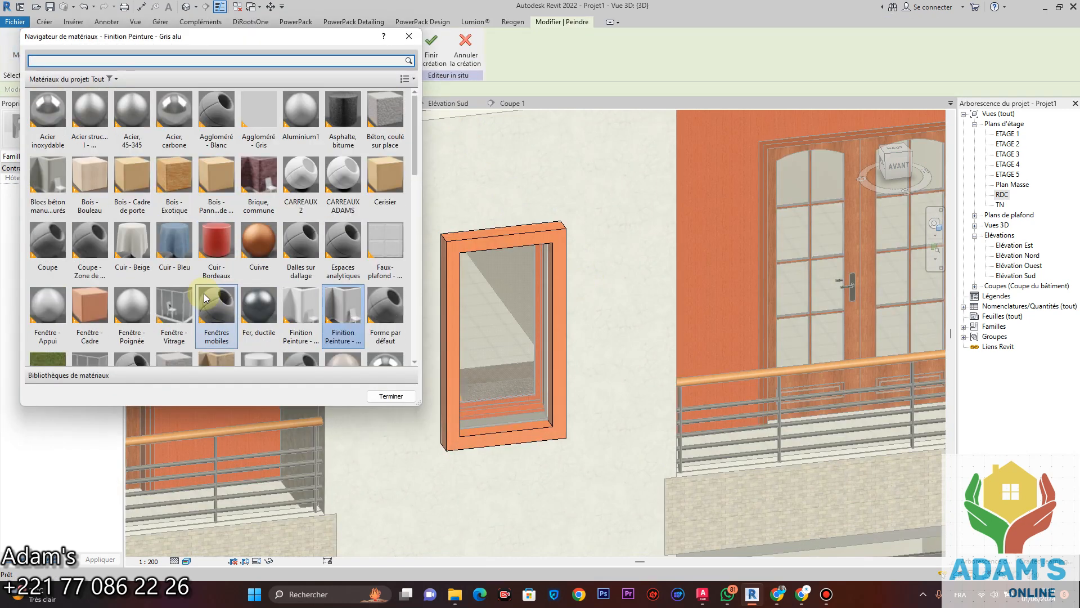
{"action": "left_click", "coordinate": [216, 247]}
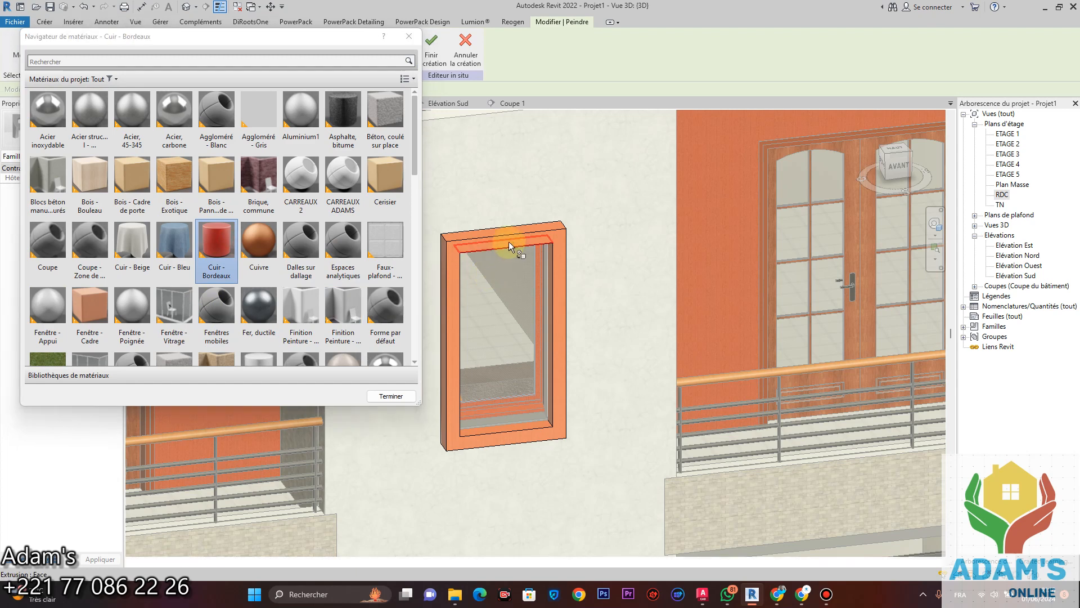
{"action": "left_click", "coordinate": [491, 241]}
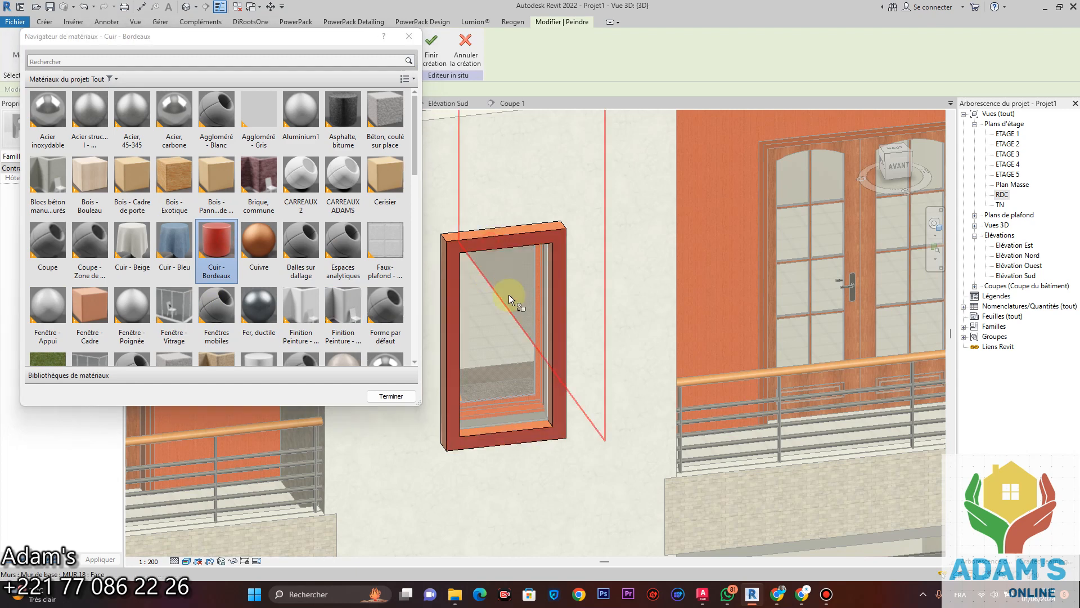
Step: Paint the top face of the projecting window frame with the Cuir - Bordeaux material
{"action": "mouse_move", "coordinate": [444, 250]}
{"action": "middle_mouse_down", "text": "shift"}
{"action": "mouse_move", "coordinate": [466, 241]}
{"action": "mouse_move", "coordinate": [506, 285]}
{"action": "mouse_move", "coordinate": [556, 400]}
{"action": "mouse_move", "coordinate": [498, 252]}
{"action": "middle_mouse_up", "text": "shift"}
{"action": "scroll", "coordinate": [499, 252], "scroll_direction": "up", "scroll_amount": 3}
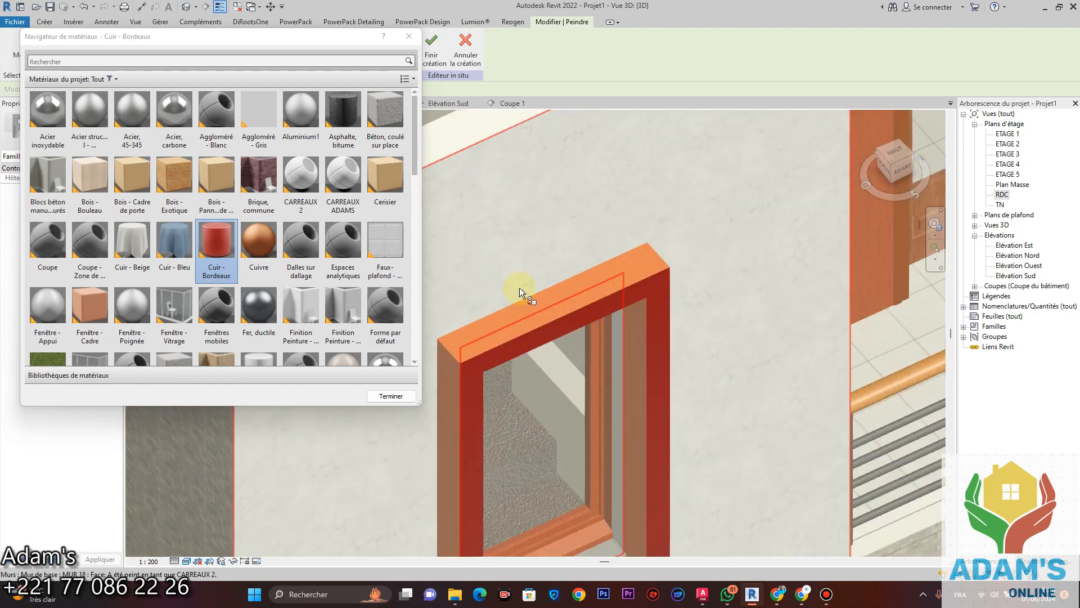
{"action": "left_click", "coordinate": [534, 315]}
{"action": "scroll", "coordinate": [534, 313], "scroll_direction": "down", "scroll_amount": 3}
{"action": "middle_click_drag", "start_coordinate": [562, 241], "coordinate": [514, 265], "text": "shift"}
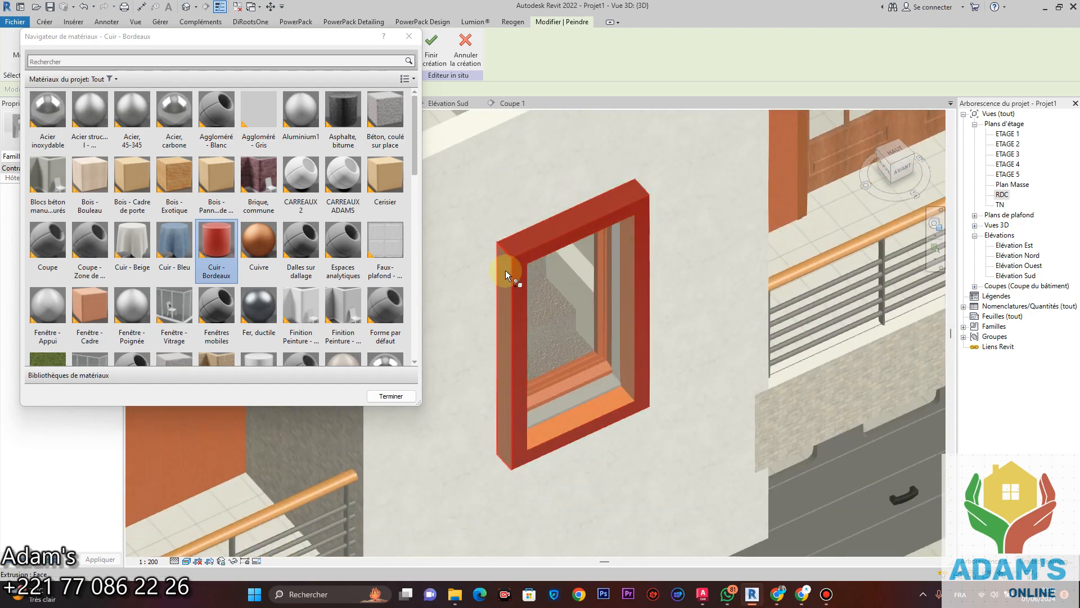
Step: Paint the window frame's outer side faces with the Cuir - Bordeaux material
{"action": "scroll", "coordinate": [506, 275], "scroll_direction": "down", "scroll_amount": 3}
{"action": "mouse_move", "coordinate": [685, 295]}
{"action": "middle_mouse_down", "text": "shift"}
{"action": "mouse_move", "coordinate": [497, 271]}
{"action": "mouse_move", "coordinate": [547, 255]}
{"action": "mouse_move", "coordinate": [545, 315]}
{"action": "middle_mouse_up", "text": "shift"}
{"action": "scroll", "coordinate": [497, 272], "scroll_direction": "up", "scroll_amount": 3}
{"action": "left_click", "coordinate": [544, 275]}
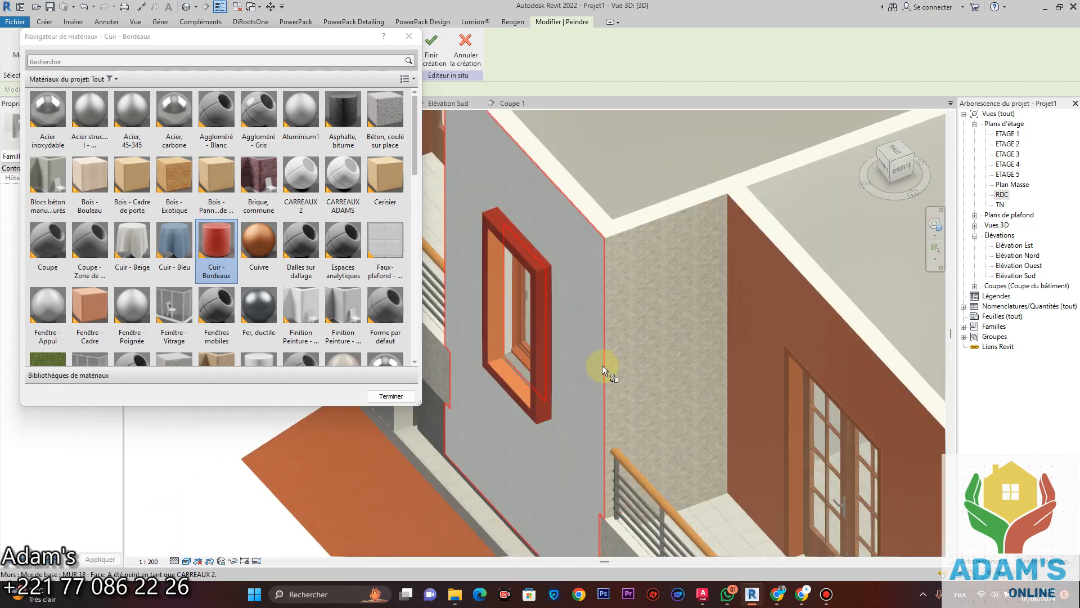
{"action": "middle_click_drag", "start_coordinate": [602, 366], "coordinate": [922, 416], "text": "shift"}
{"action": "scroll", "coordinate": [520, 289], "scroll_direction": "up", "scroll_amount": 2}
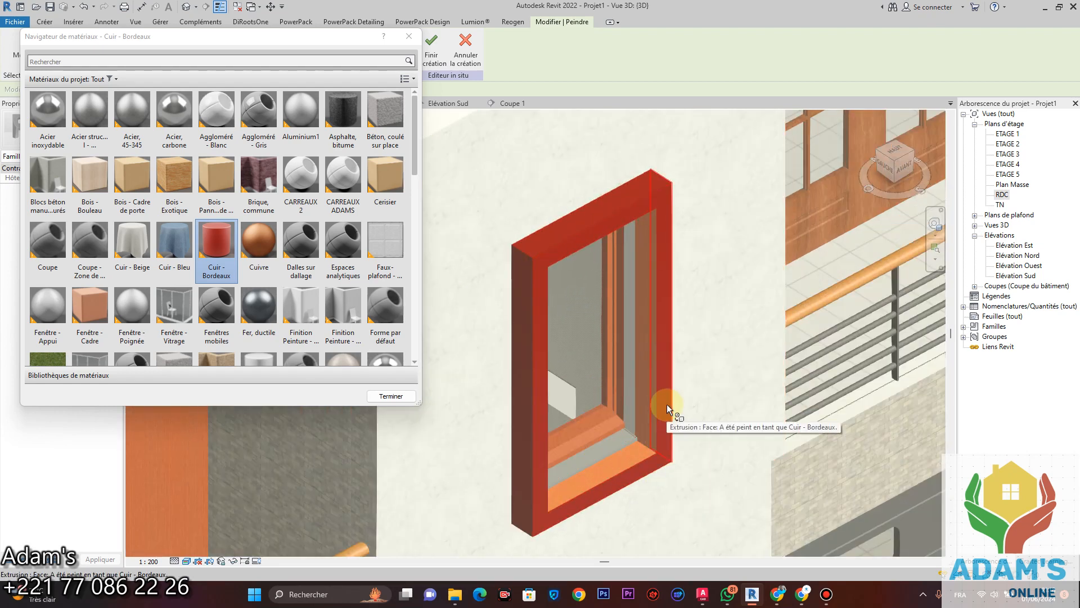
Step: End the painting and finish the in-place window frame model
{"action": "scroll", "coordinate": [666, 404], "scroll_direction": "down", "scroll_amount": 3}
{"action": "left_click", "coordinate": [390, 396]}
{"action": "scroll", "coordinate": [497, 234], "scroll_direction": "down", "scroll_amount": 5}
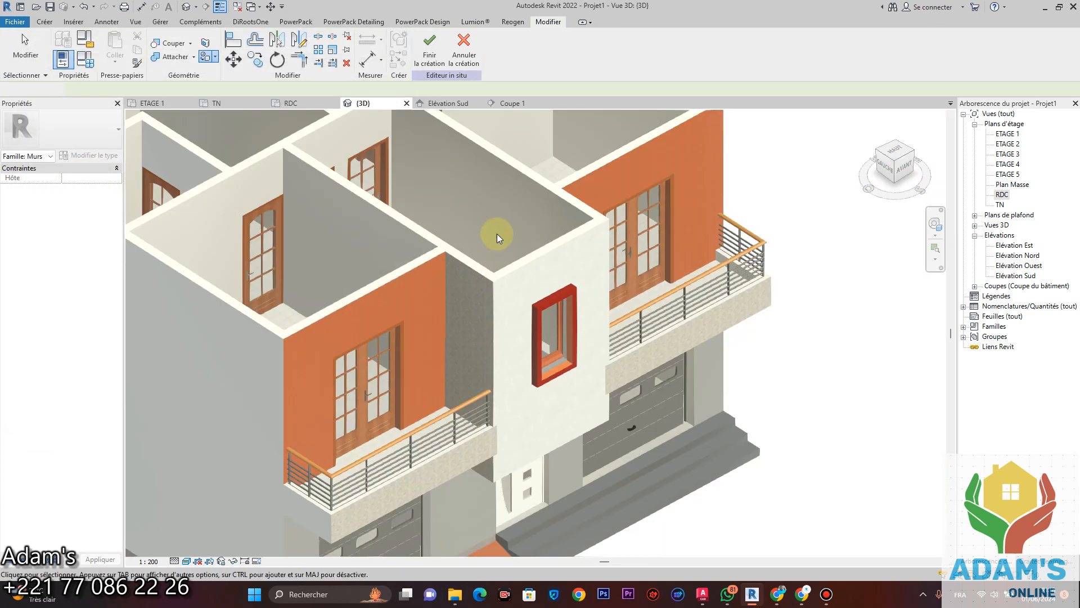
{"action": "left_click", "coordinate": [430, 48]}
{"action": "middle_click_drag", "start_coordinate": [553, 328], "coordinate": [580, 333], "text": "shift"}
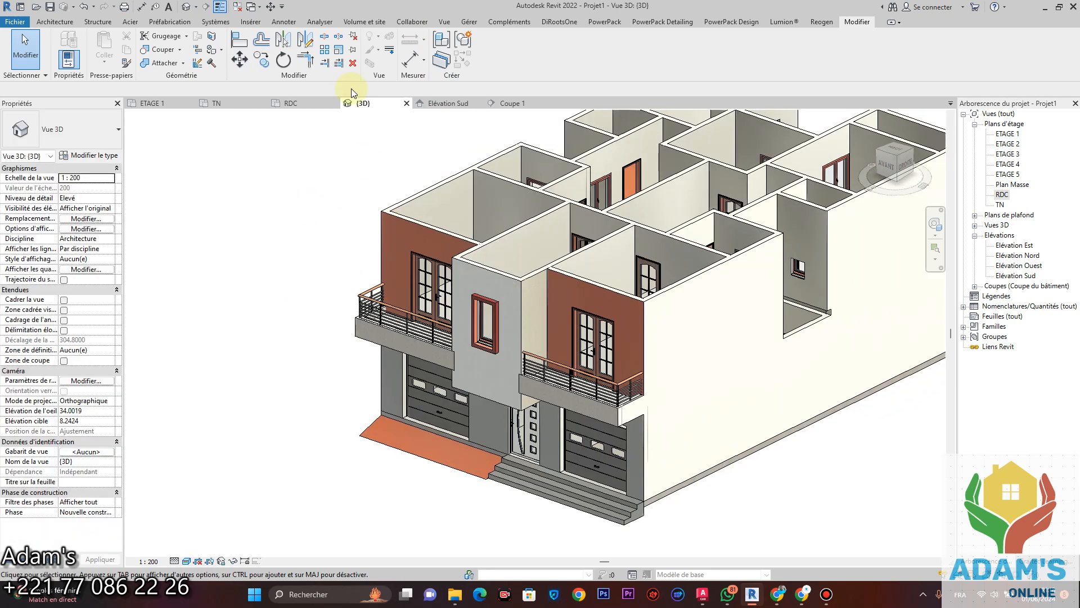
Step: Create a new component schedule for the Murs category named DEVIS MACONNERIE, keeping the Nouvelle construction phase
{"action": "left_click", "coordinate": [445, 22]}
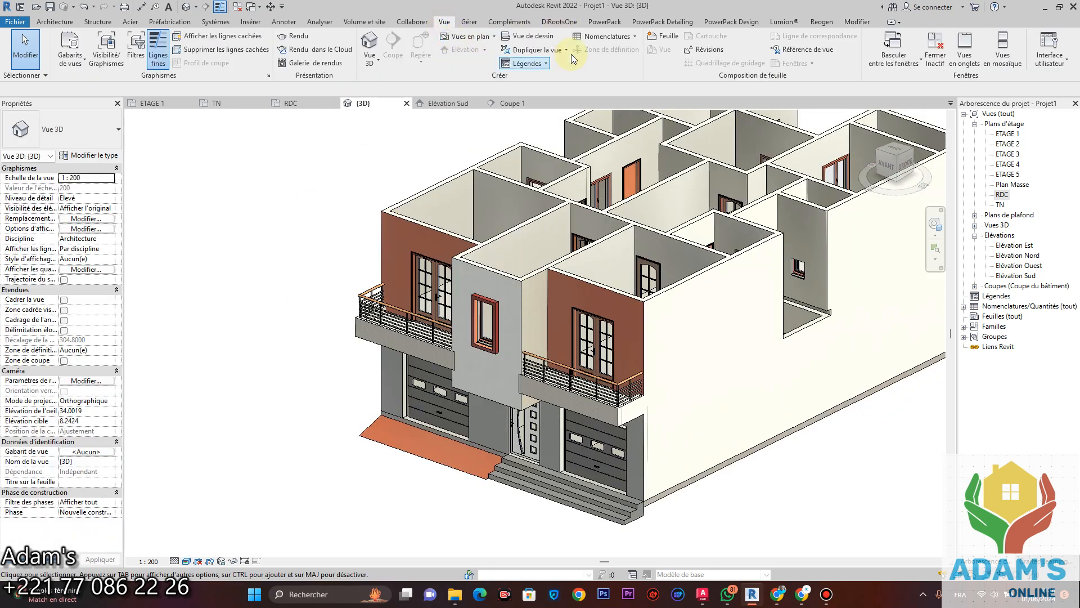
{"action": "left_click", "coordinate": [605, 36]}
{"action": "left_click", "coordinate": [644, 53]}
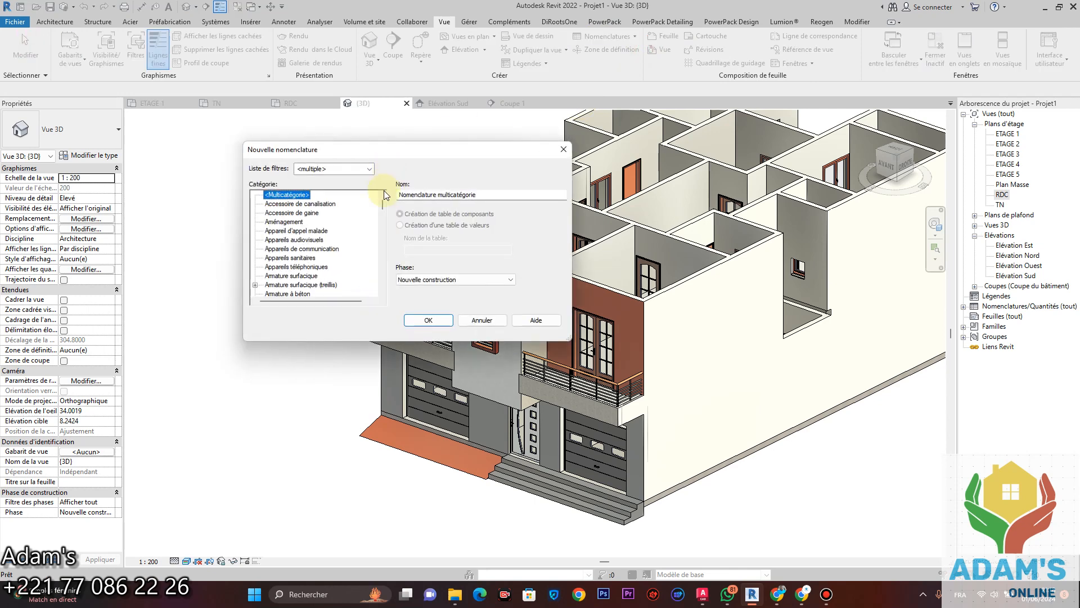
{"action": "scroll", "coordinate": [310, 259], "scroll_direction": "down", "scroll_amount": 8}
{"action": "scroll", "coordinate": [310, 259], "scroll_direction": "down", "scroll_amount": 8}
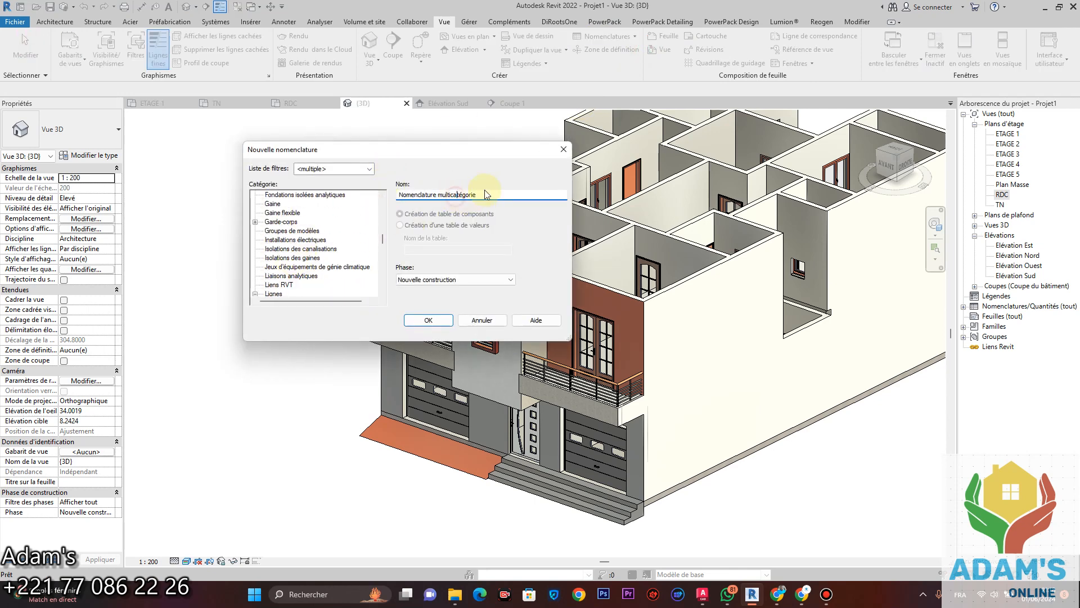
{"action": "left_click_drag", "start_coordinate": [481, 194], "coordinate": [367, 193]}
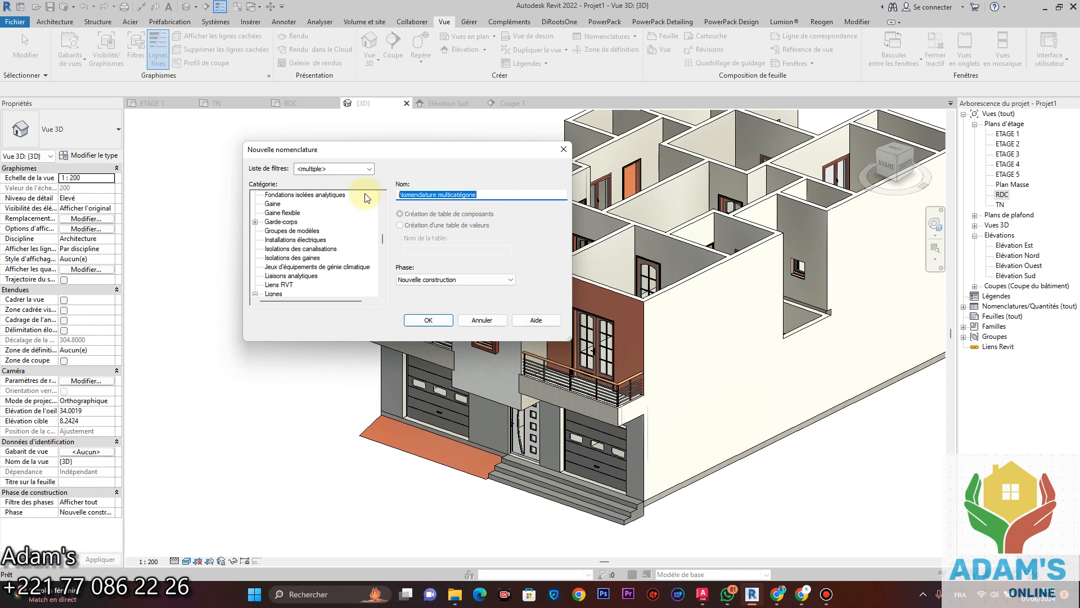
{"action": "type", "text": "DEVIS MACONNERIE"}
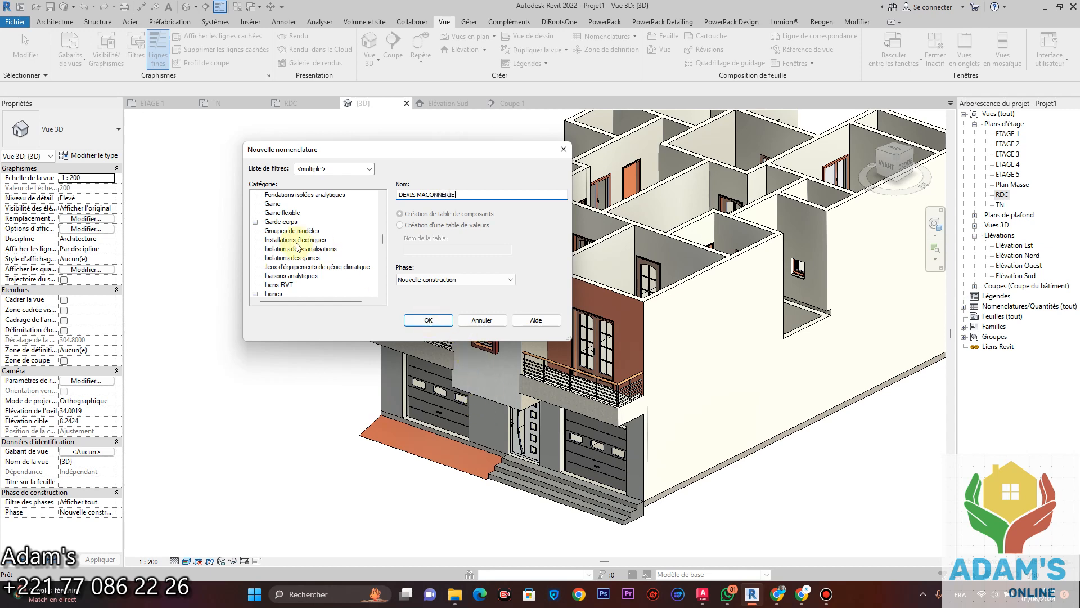
{"action": "scroll", "coordinate": [279, 264], "scroll_direction": "down", "scroll_amount": 4}
{"action": "left_click", "coordinate": [274, 287]}
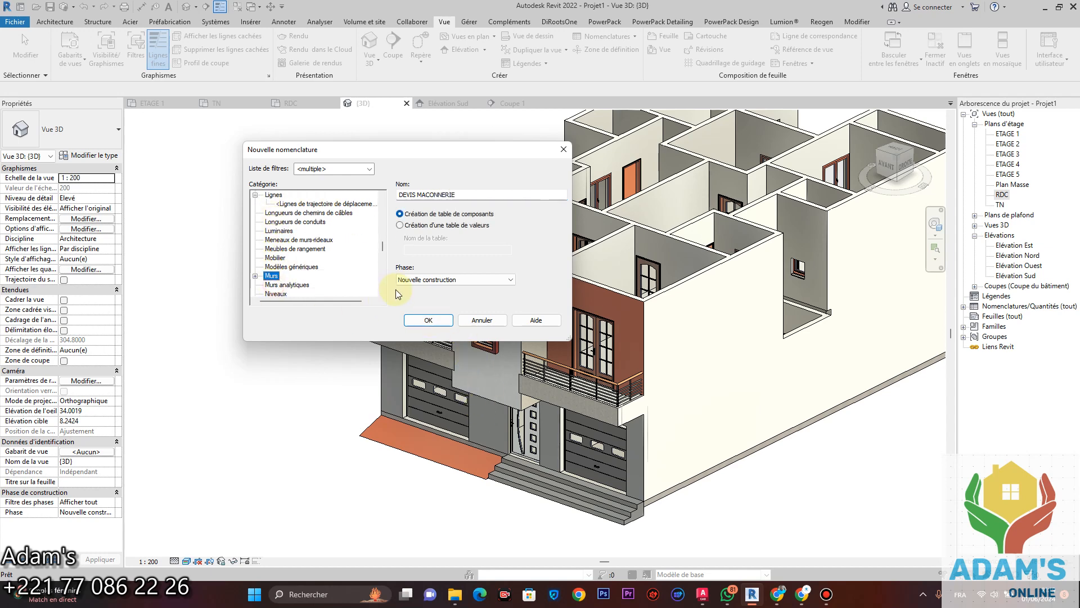
{"action": "left_click", "coordinate": [438, 320]}
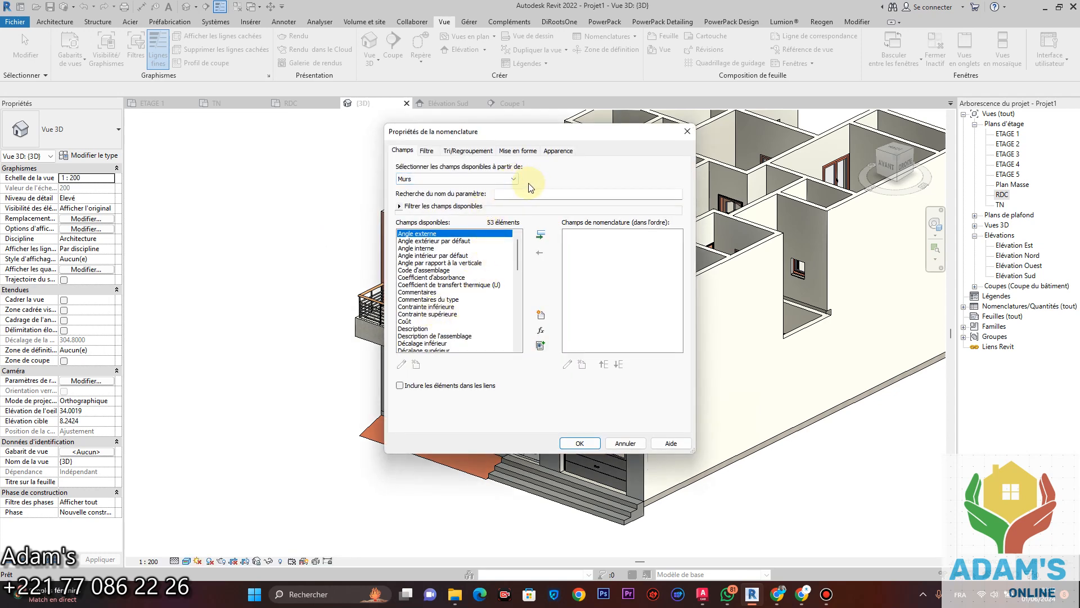
Step: Add the fields Famille et type, Surface and Coût to the wall schedule, in that order
{"action": "scroll", "coordinate": [489, 306], "scroll_direction": "down", "scroll_amount": 5}
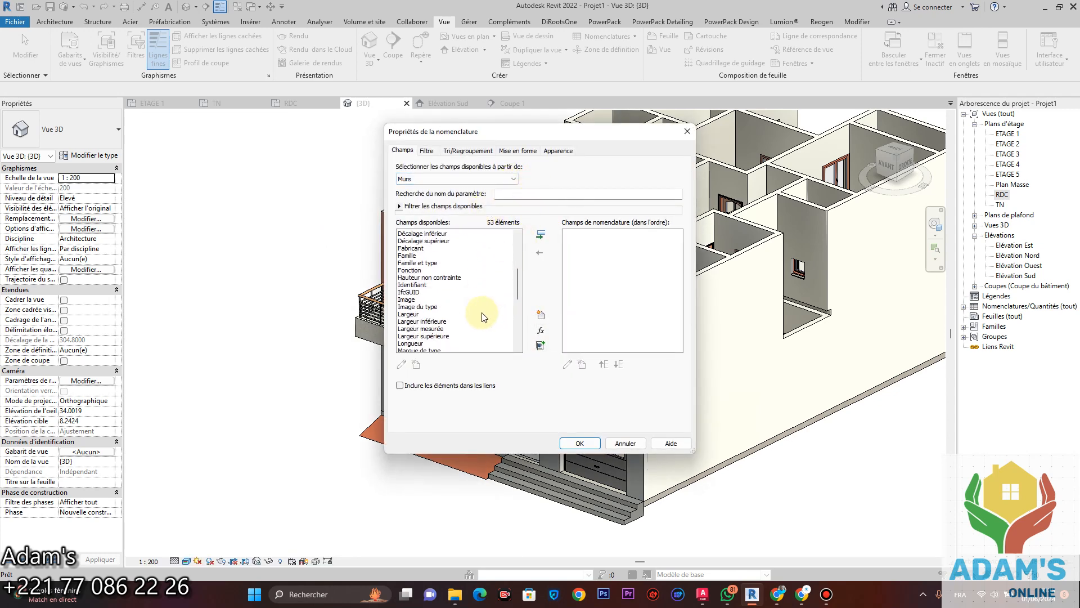
{"action": "left_click", "coordinate": [422, 263]}
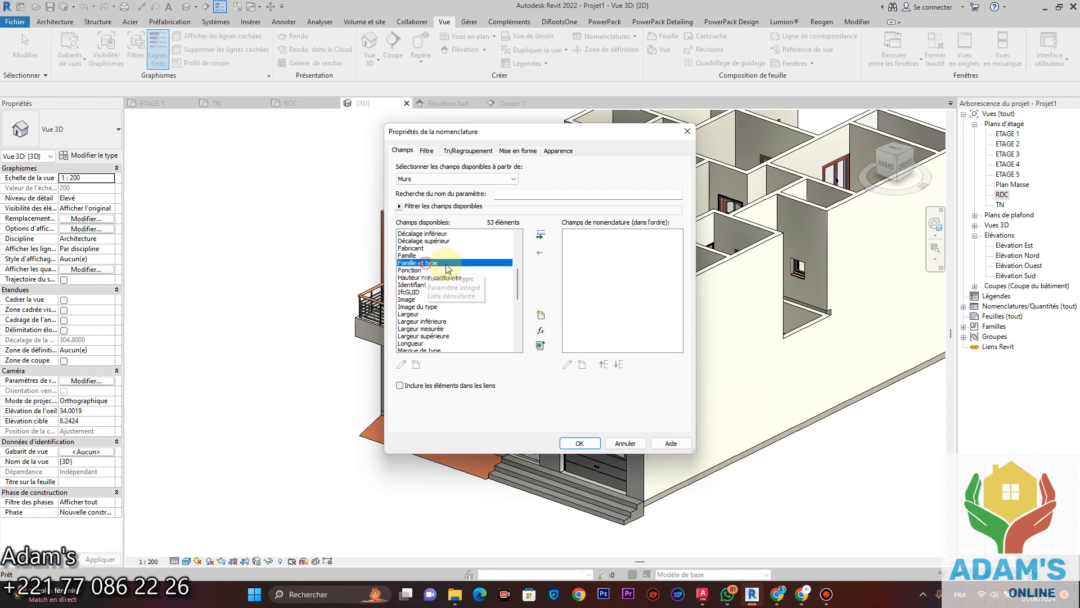
{"action": "left_click", "coordinate": [541, 234]}
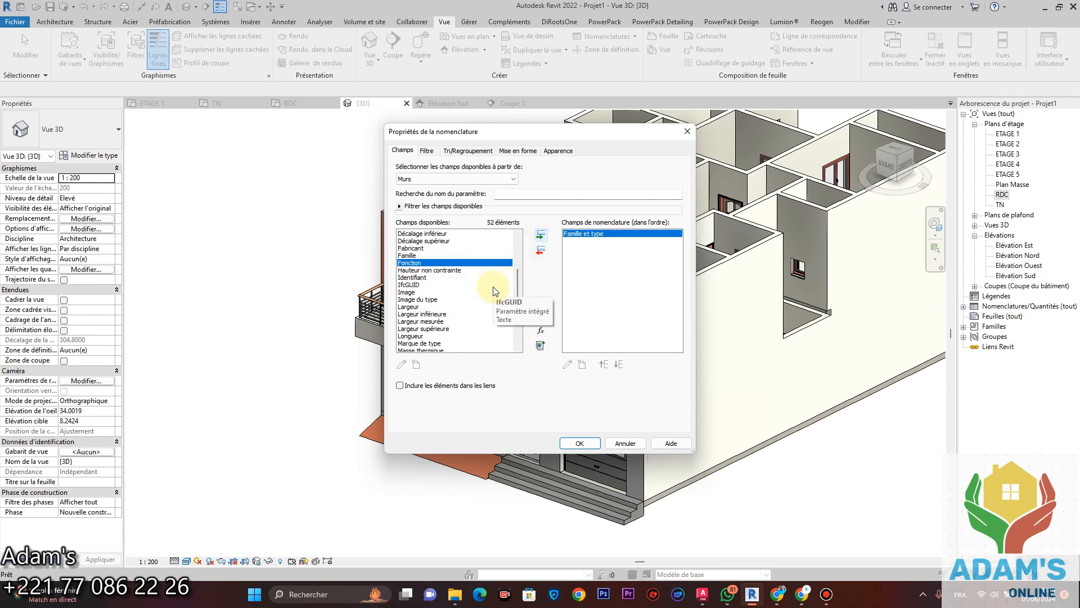
{"action": "scroll", "coordinate": [495, 291], "scroll_direction": "down", "scroll_amount": 7}
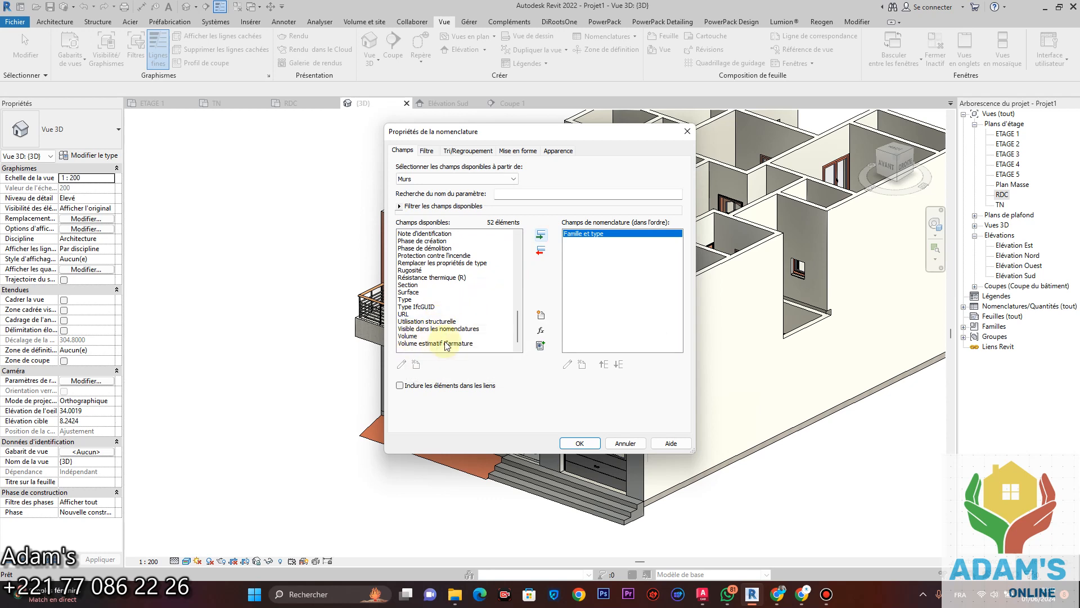
{"action": "left_click", "coordinate": [409, 292]}
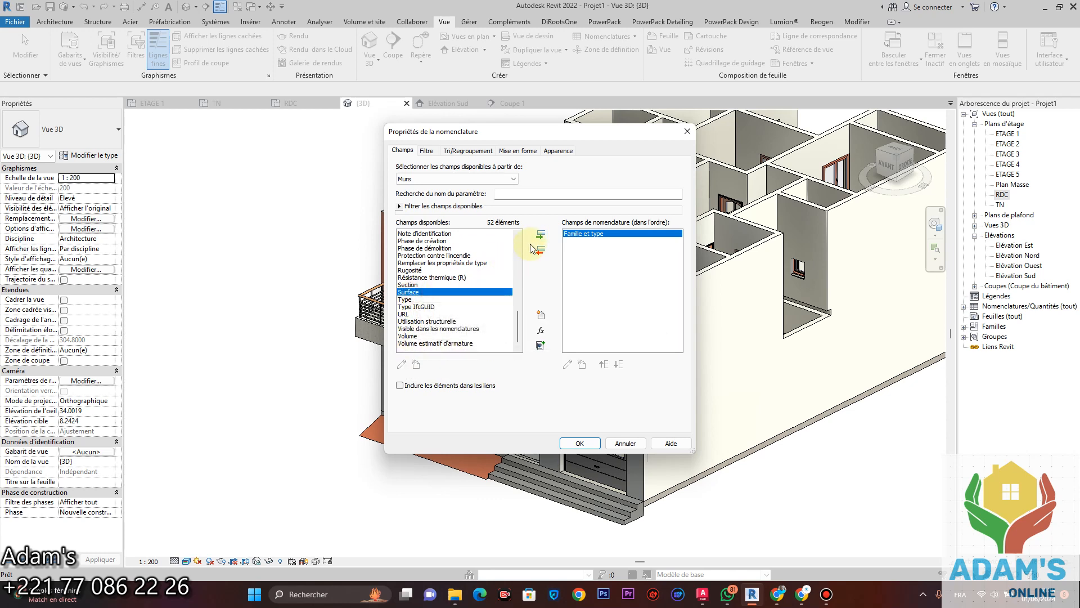
{"action": "left_click", "coordinate": [540, 234]}
{"action": "scroll", "coordinate": [419, 298], "scroll_direction": "up", "scroll_amount": 5}
{"action": "scroll", "coordinate": [416, 299], "scroll_direction": "up", "scroll_amount": 8}
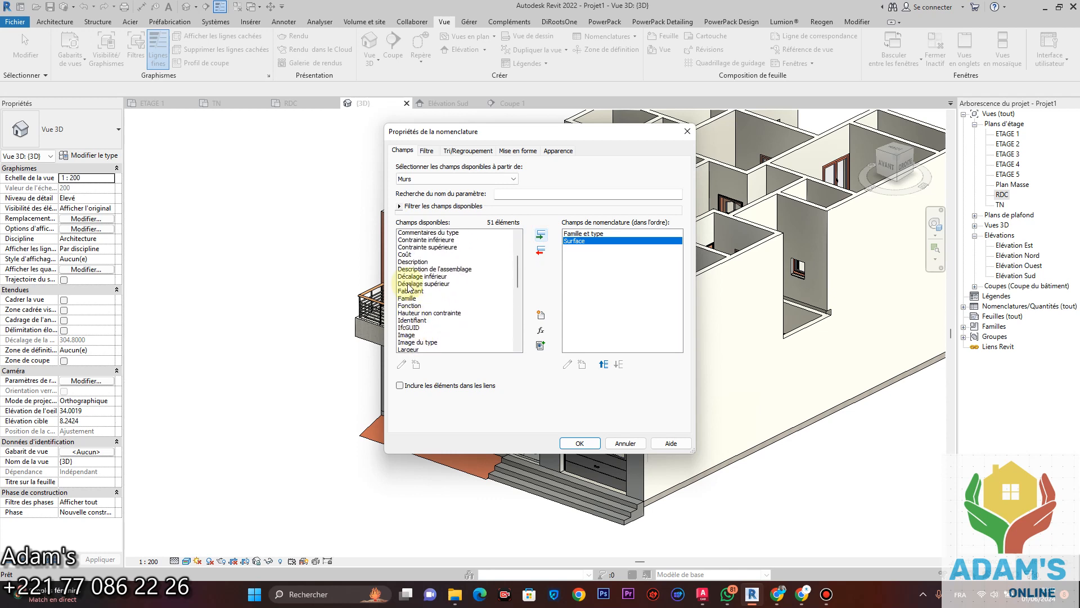
{"action": "left_click", "coordinate": [404, 307]}
{"action": "left_click", "coordinate": [540, 235]}
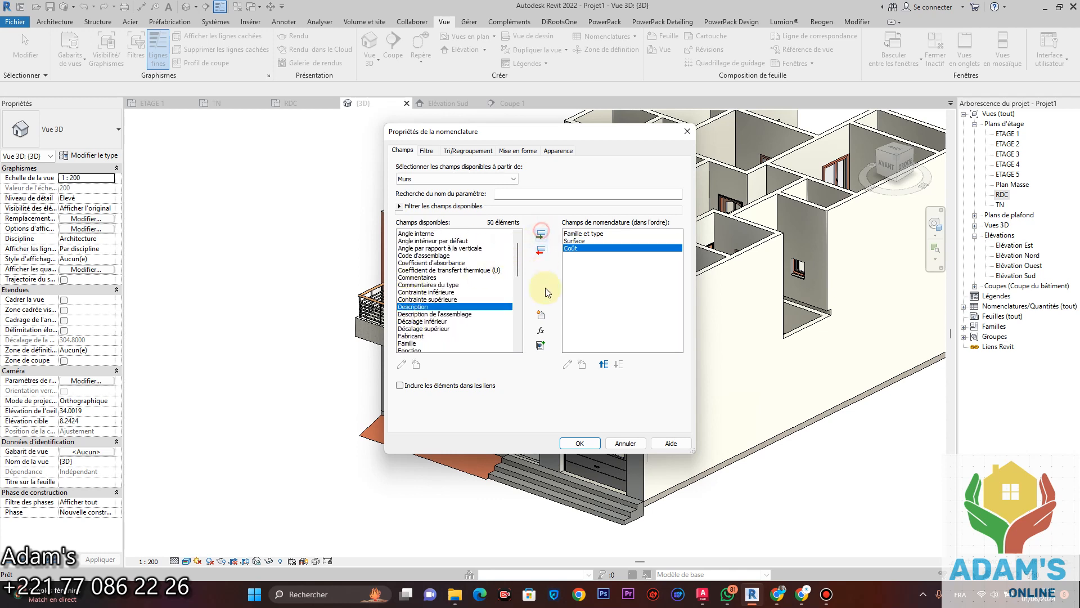
Step: Start a calculated value for the schedule named TOTAUX, with the type Devise
{"action": "left_click", "coordinate": [541, 333]}
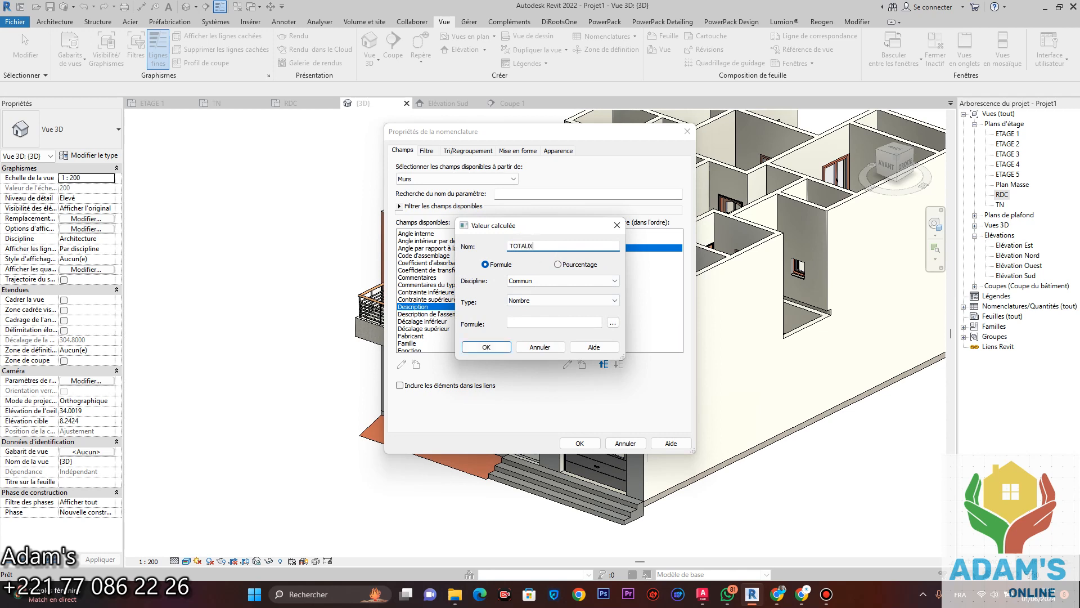
{"action": "left_click", "coordinate": [545, 301]}
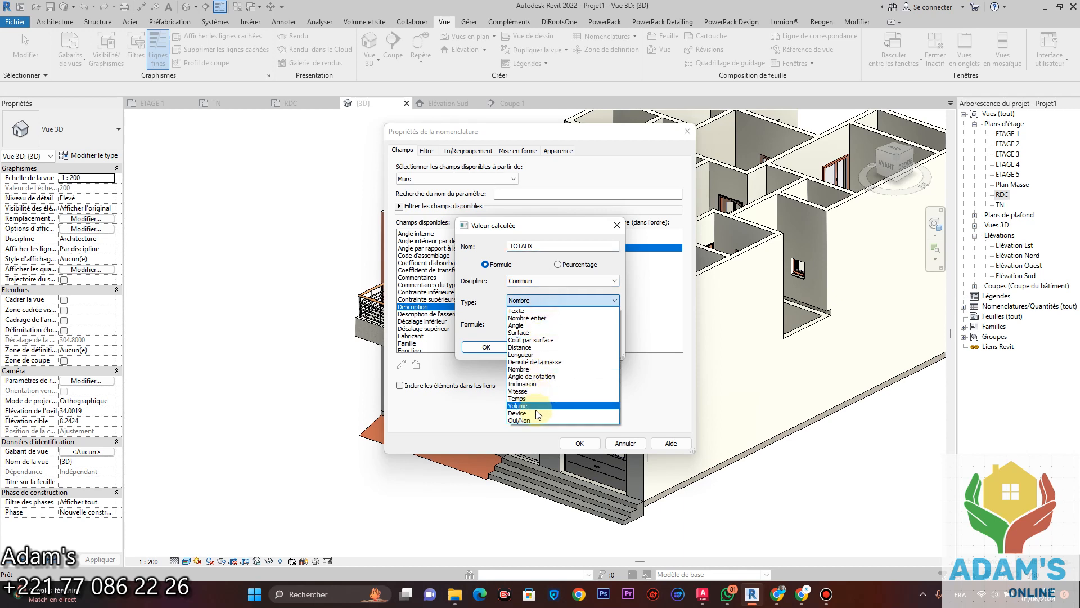
{"action": "left_click", "coordinate": [535, 420]}
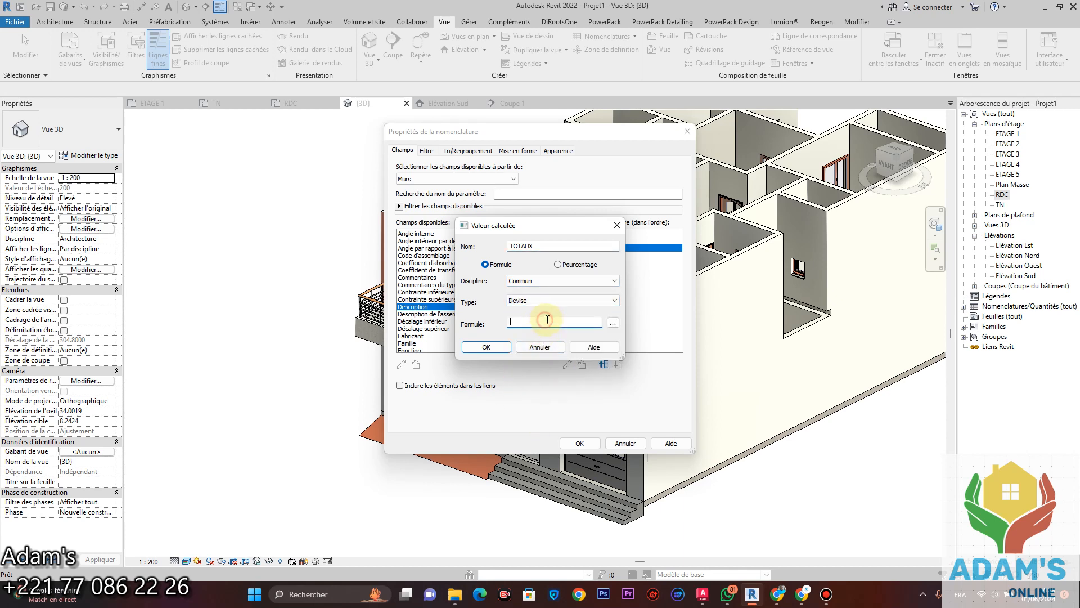
Step: Give the TOTAUX calculated value the formula Surface*Coût and add it to the schedule fields
{"action": "left_click", "coordinate": [611, 322]}
{"action": "left_click", "coordinate": [491, 247]}
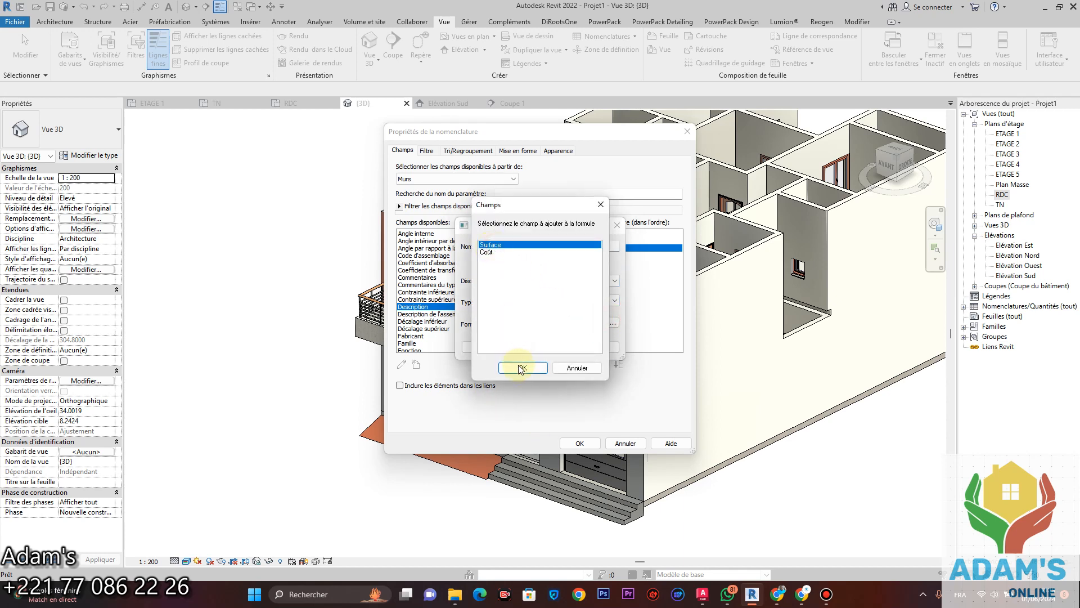
{"action": "left_click", "coordinate": [521, 368]}
{"action": "type", "text": "*"}
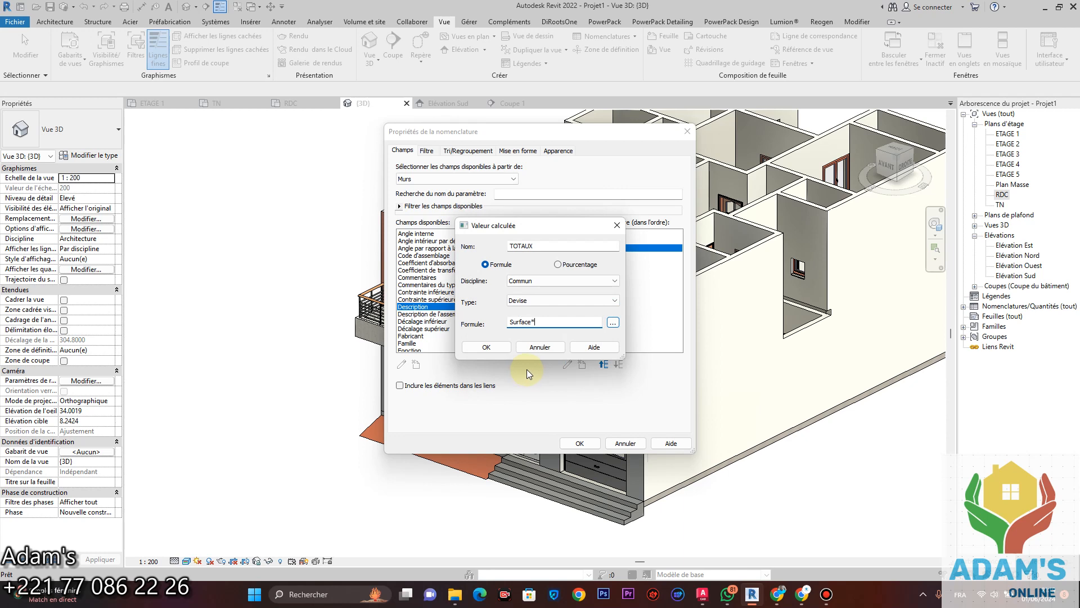
{"action": "left_click", "coordinate": [613, 322]}
{"action": "left_click", "coordinate": [487, 252]}
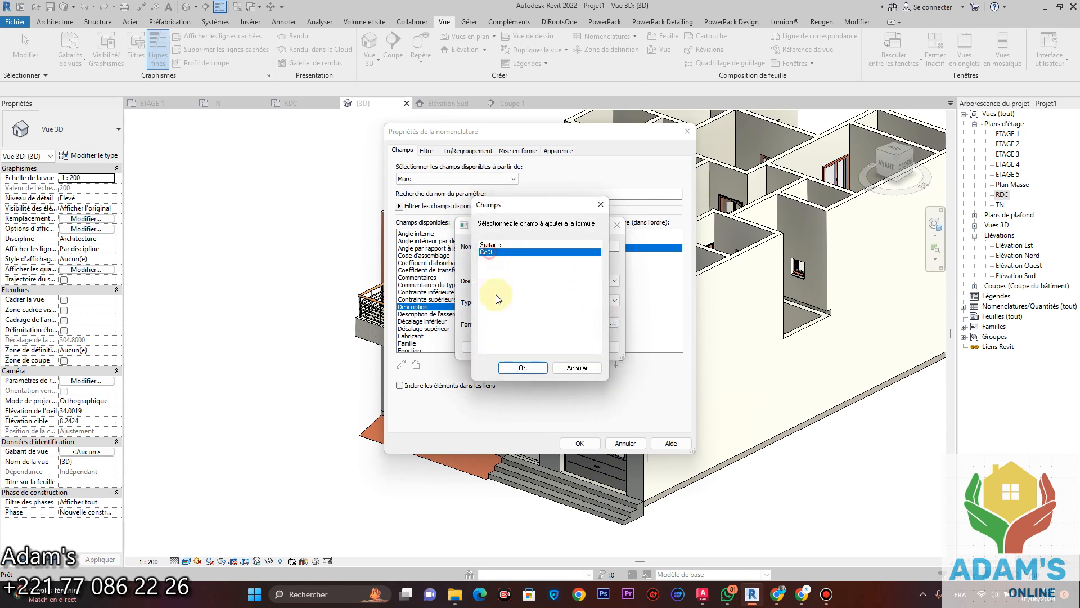
{"action": "left_click", "coordinate": [523, 366]}
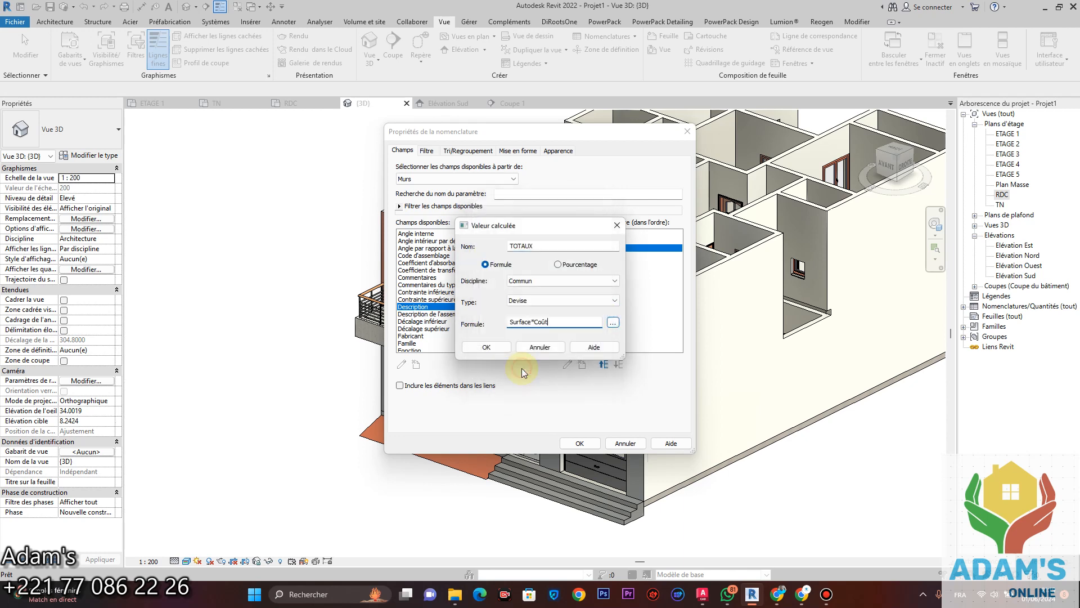
{"action": "left_click", "coordinate": [487, 347]}
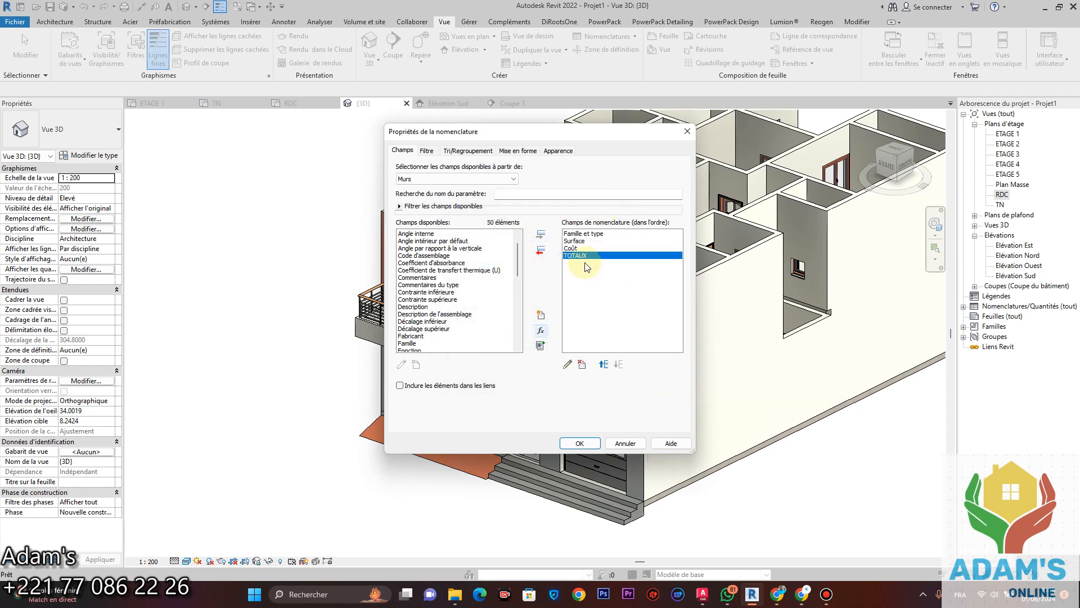
Step: Sort the schedule by Famille et type in ascending order with a blank line between groups, and enable the general totals
{"action": "left_click", "coordinate": [468, 151]}
{"action": "left_click", "coordinate": [495, 170]}
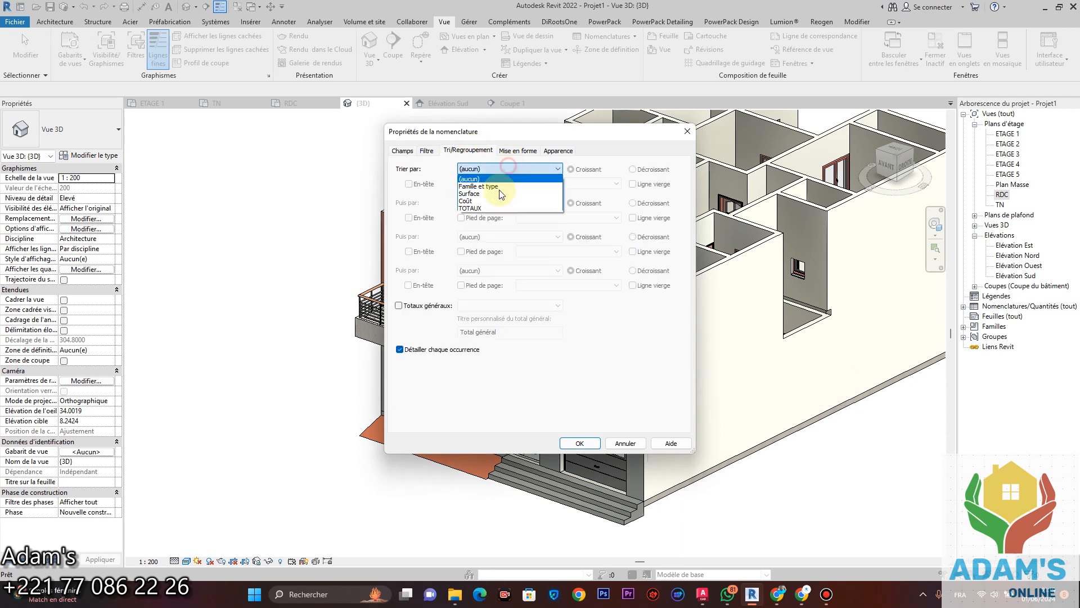
{"action": "left_click", "coordinate": [485, 186]}
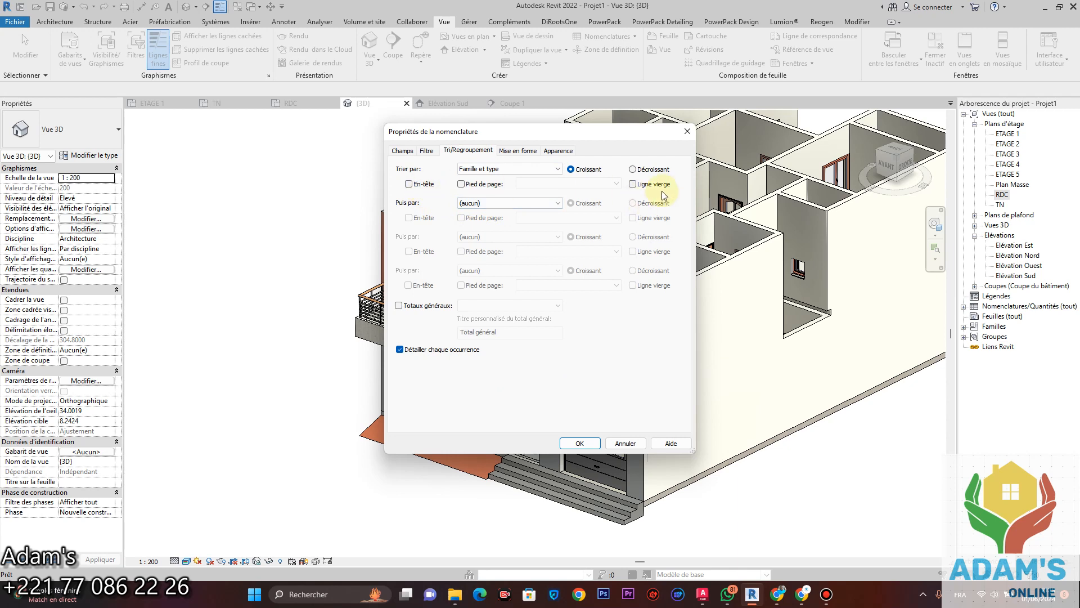
{"action": "left_click", "coordinate": [420, 308]}
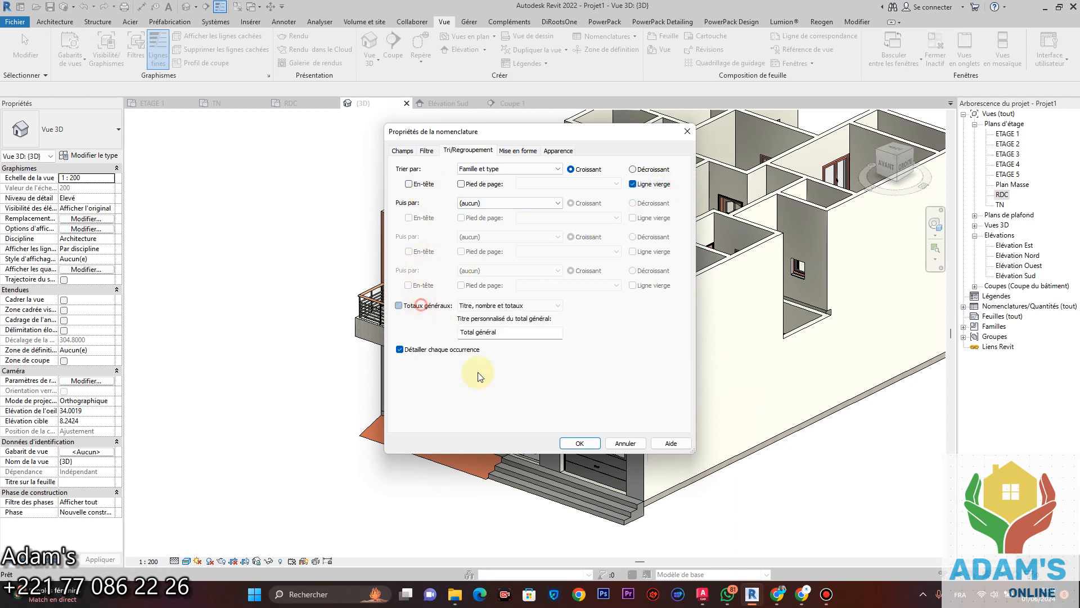
Step: Set the TOTAUX field to Calculer les totaux and confirm the schedule properties
{"action": "left_click", "coordinate": [528, 152]}
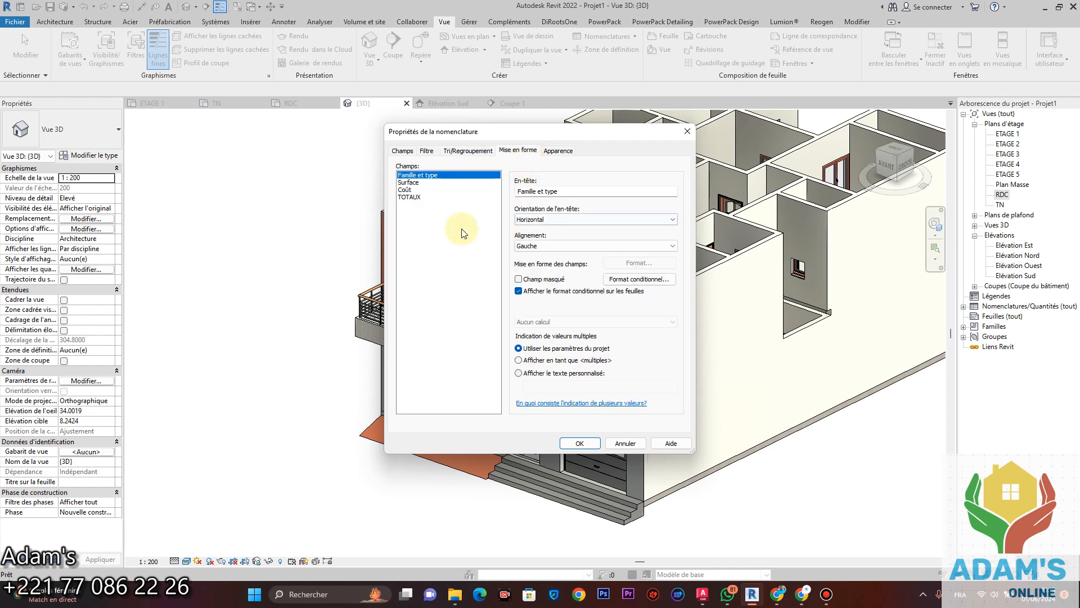
{"action": "left_click", "coordinate": [409, 197]}
{"action": "left_click", "coordinate": [600, 323]}
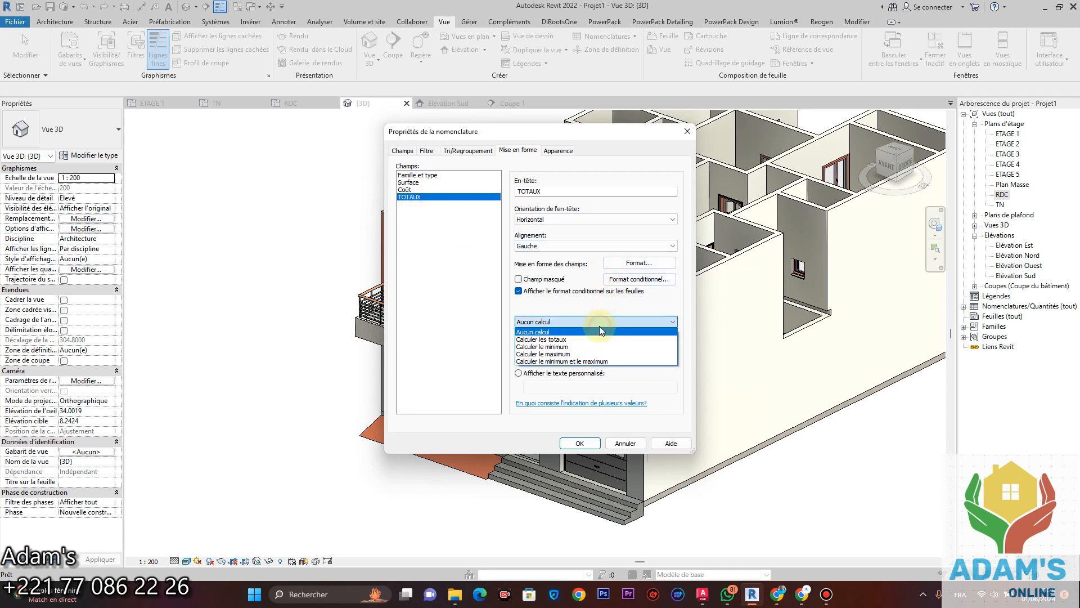
{"action": "left_click", "coordinate": [561, 340]}
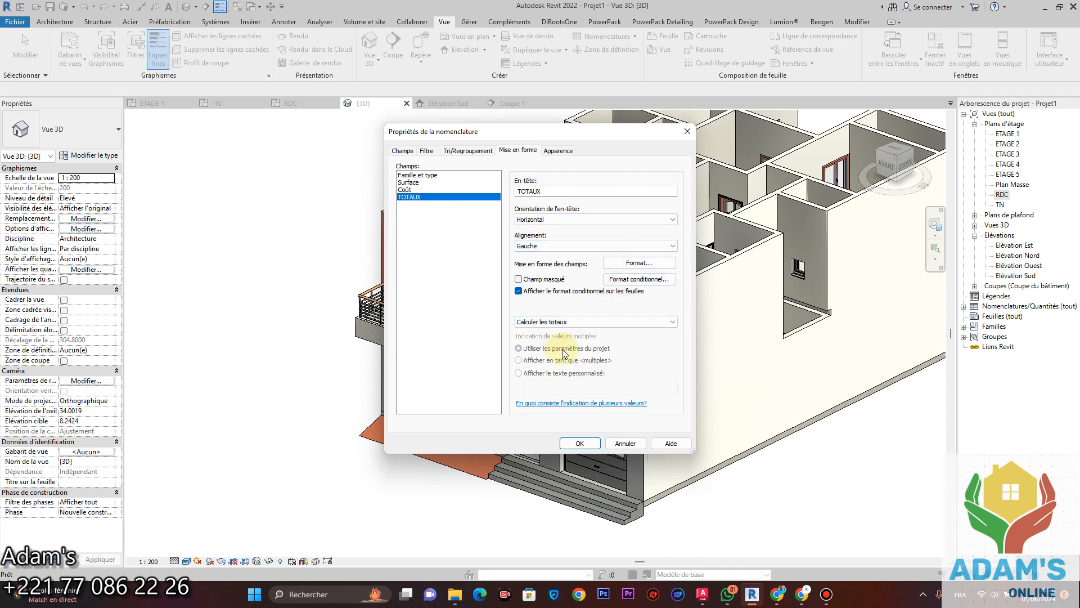
{"action": "left_click", "coordinate": [580, 443]}
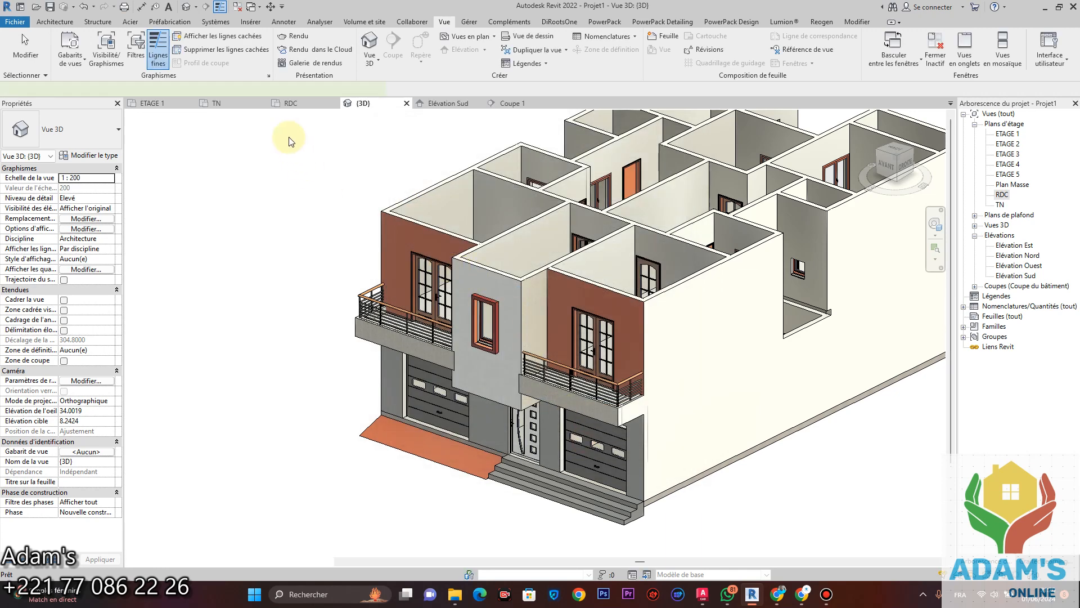
Step: Review the DEVIS MACONNERIE schedule from its first wall rows down to the general total
{"action": "scroll", "coordinate": [228, 244], "scroll_direction": "down", "scroll_amount": 5}
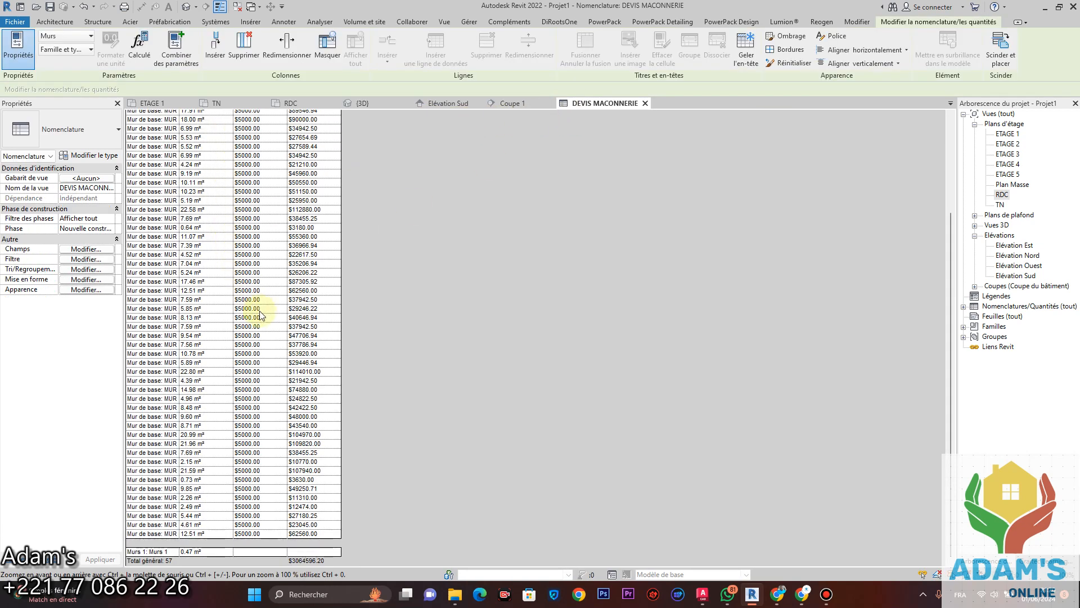
{"action": "scroll", "coordinate": [258, 205], "scroll_direction": "up", "scroll_amount": 5}
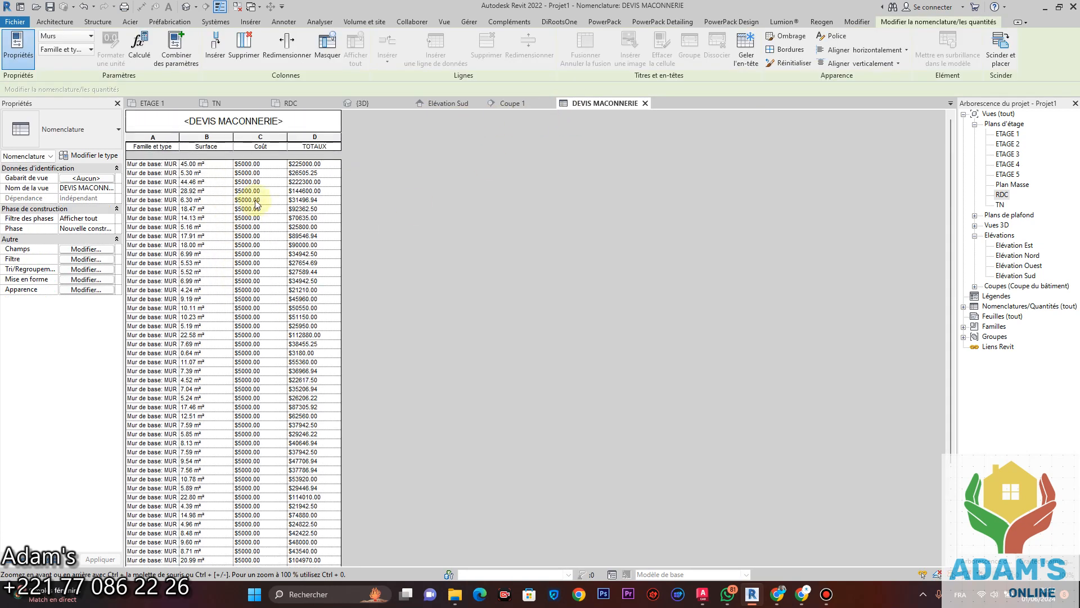
Step: In the RDC plan, set the Coût of the MUR 18 wall type to 7000 using the wall between CHAMBRE and TV
{"action": "left_click", "coordinate": [303, 101]}
{"action": "scroll", "coordinate": [441, 272], "scroll_direction": "up", "scroll_amount": 2}
{"action": "middle_click_drag", "start_coordinate": [441, 273], "coordinate": [535, 405]}
{"action": "scroll", "coordinate": [536, 403], "scroll_direction": "down", "scroll_amount": 5}
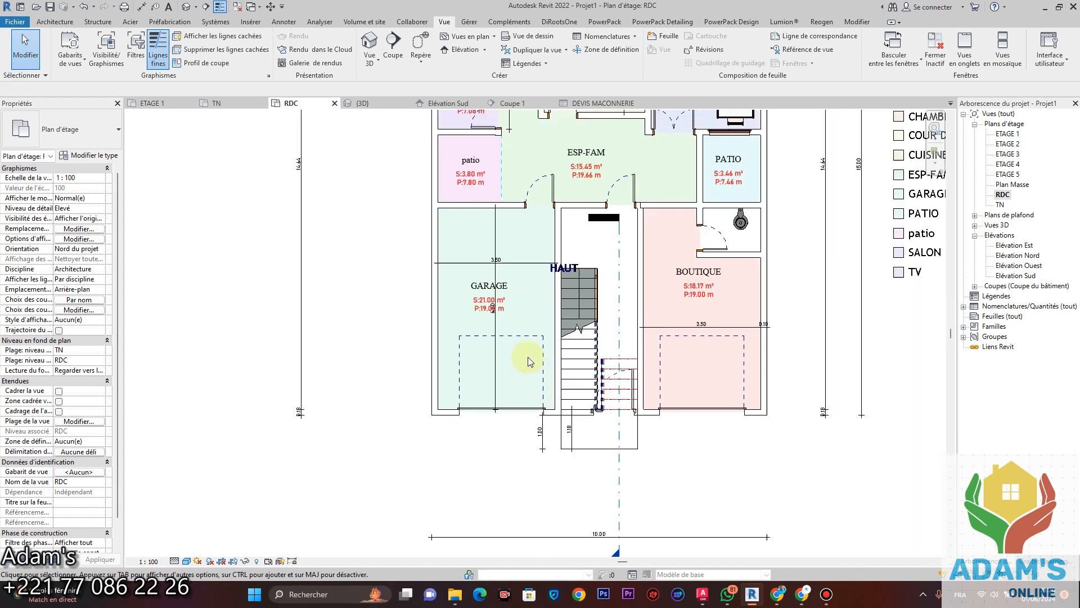
{"action": "scroll", "coordinate": [527, 358], "scroll_direction": "down", "scroll_amount": 2}
{"action": "middle_click_drag", "start_coordinate": [478, 246], "coordinate": [439, 352]}
{"action": "scroll", "coordinate": [437, 262], "scroll_direction": "up", "scroll_amount": 5}
{"action": "left_click", "coordinate": [413, 221]}
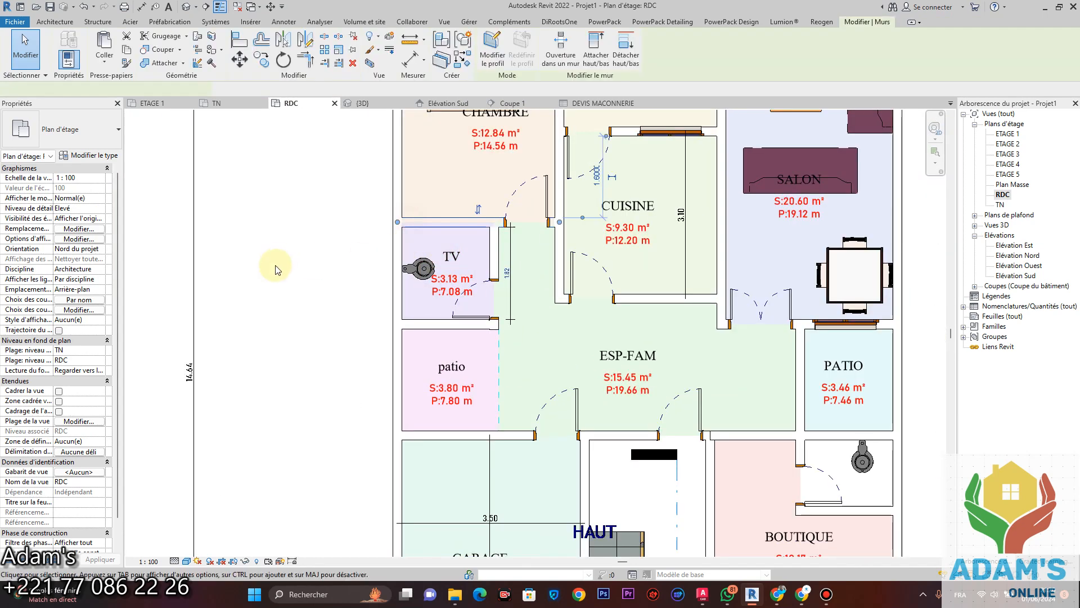
{"action": "left_click", "coordinate": [84, 155]}
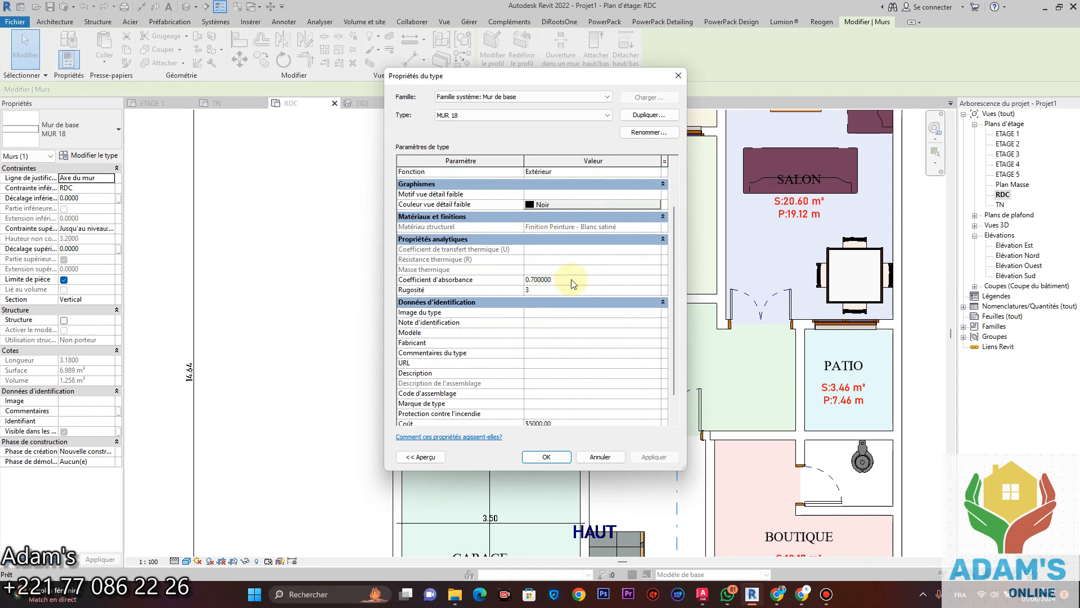
{"action": "scroll", "coordinate": [573, 338], "scroll_direction": "down", "scroll_amount": 1}
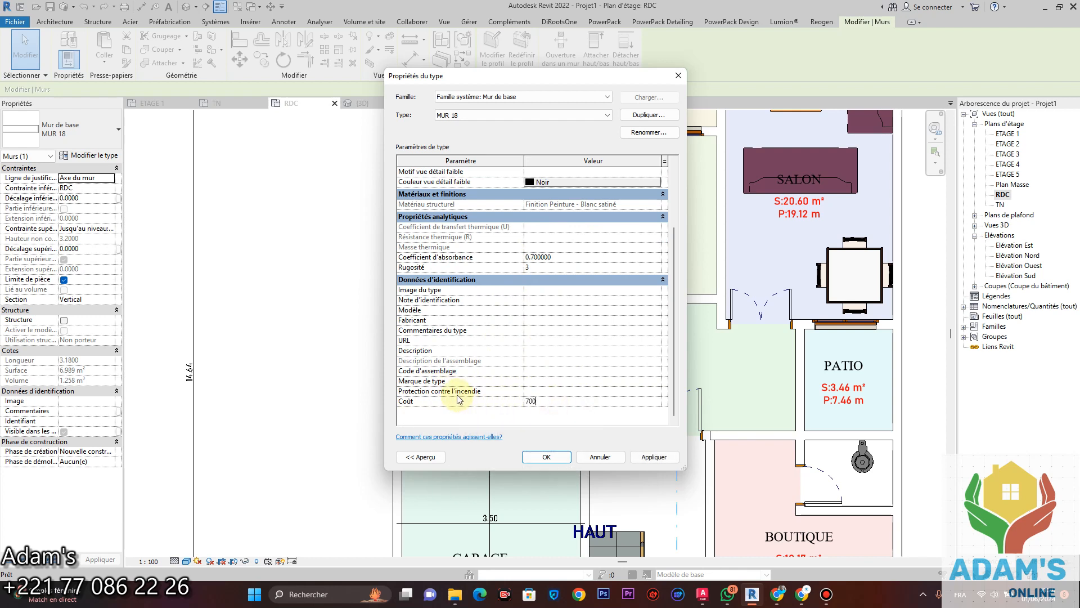
{"action": "type", "text": "0"}
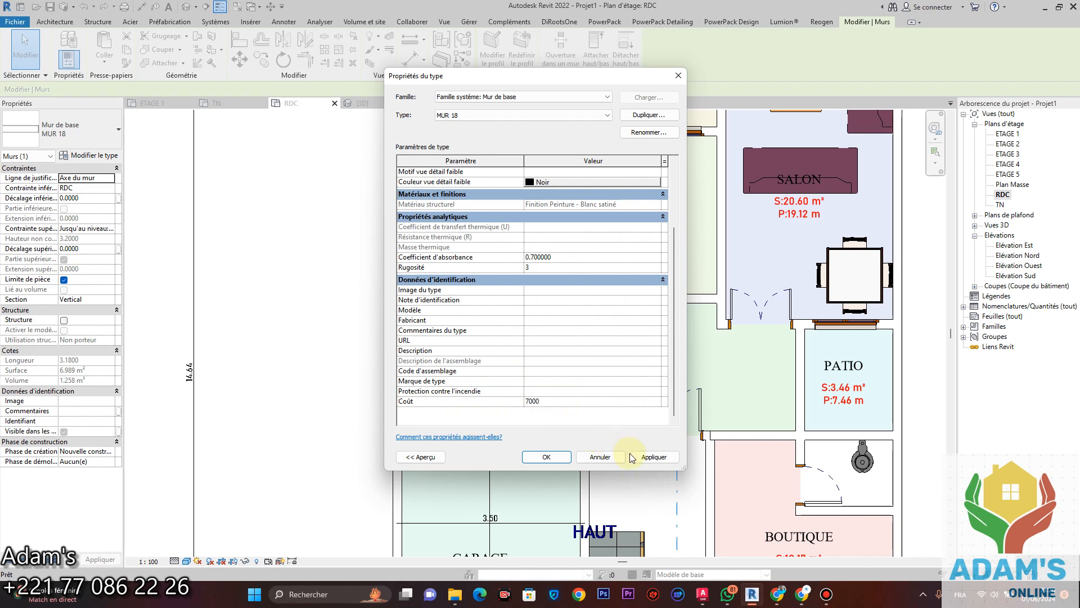
{"action": "left_click", "coordinate": [653, 457]}
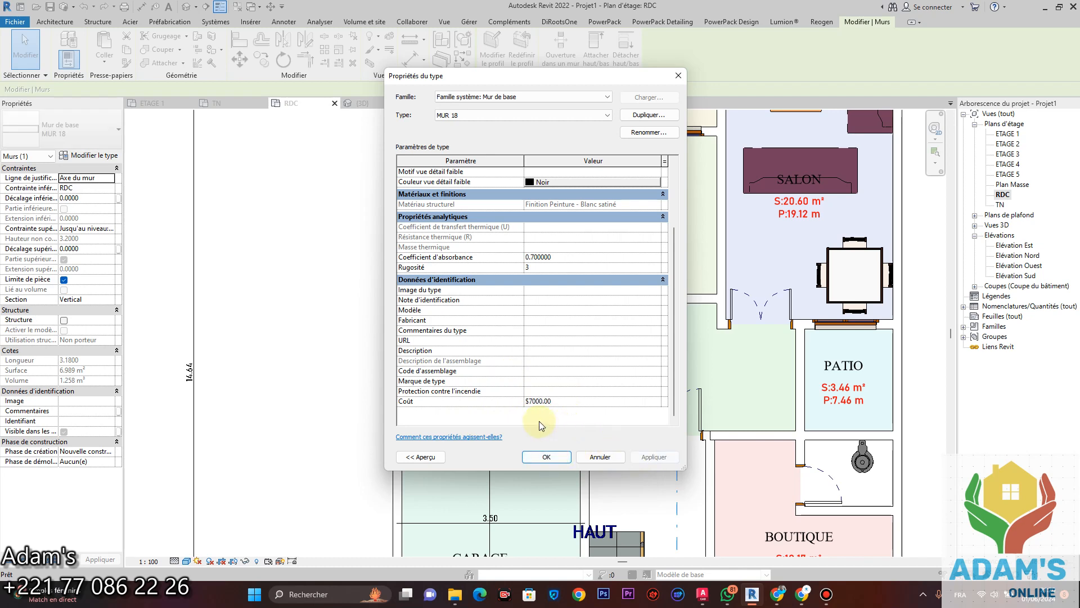
{"action": "left_click", "coordinate": [539, 455]}
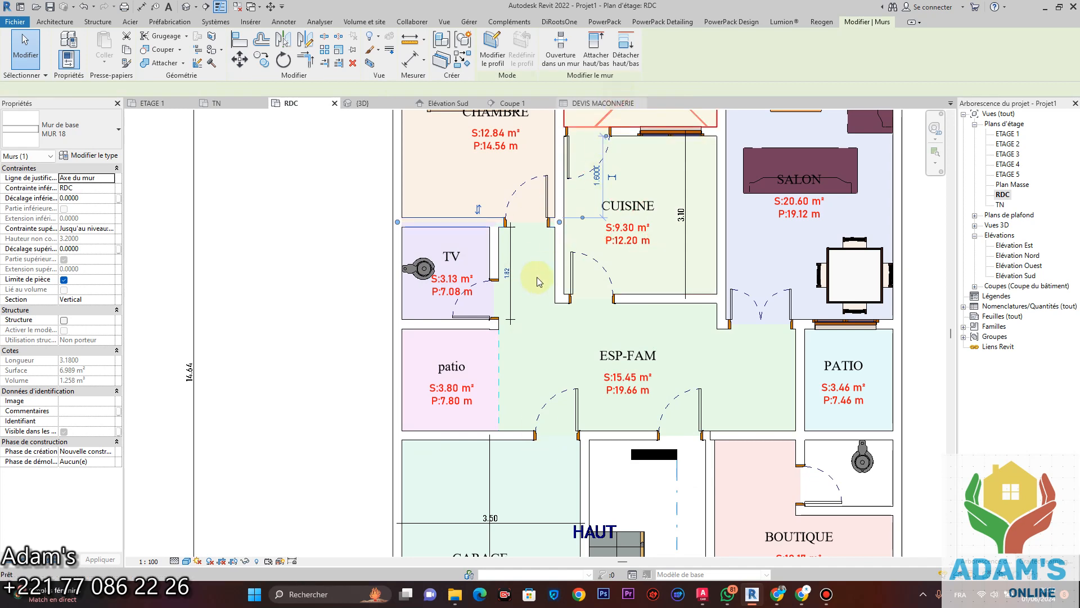
Step: Check the Coût and TOTAUX columns and the general total in the DEVIS MACONNERIE schedule
{"action": "left_click", "coordinate": [603, 102]}
{"action": "scroll", "coordinate": [277, 282], "scroll_direction": "down", "scroll_amount": 10}
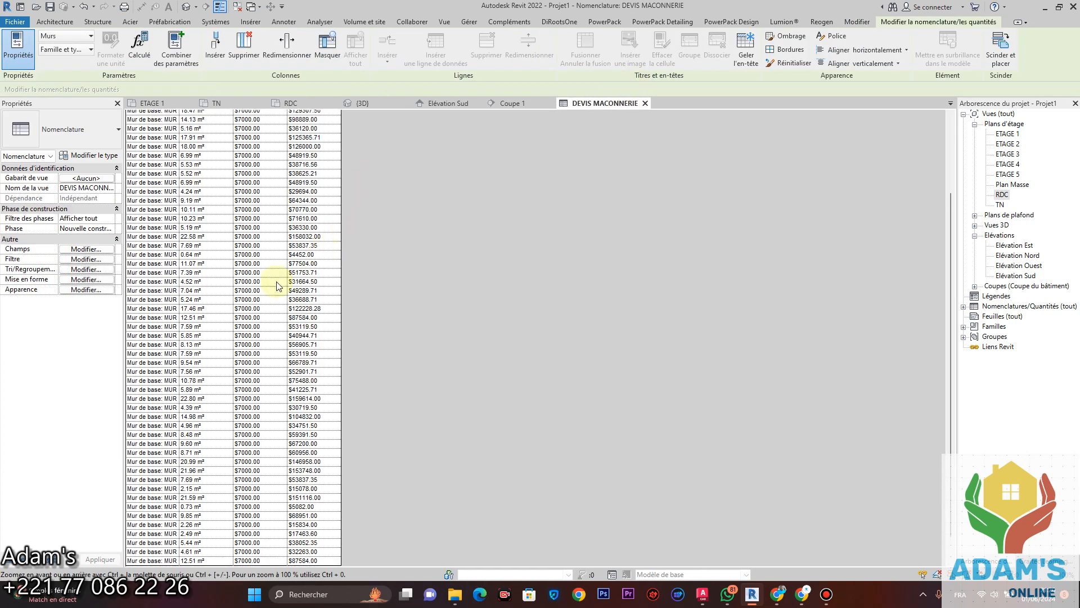
{"action": "scroll", "coordinate": [226, 380], "scroll_direction": "down", "scroll_amount": 2}
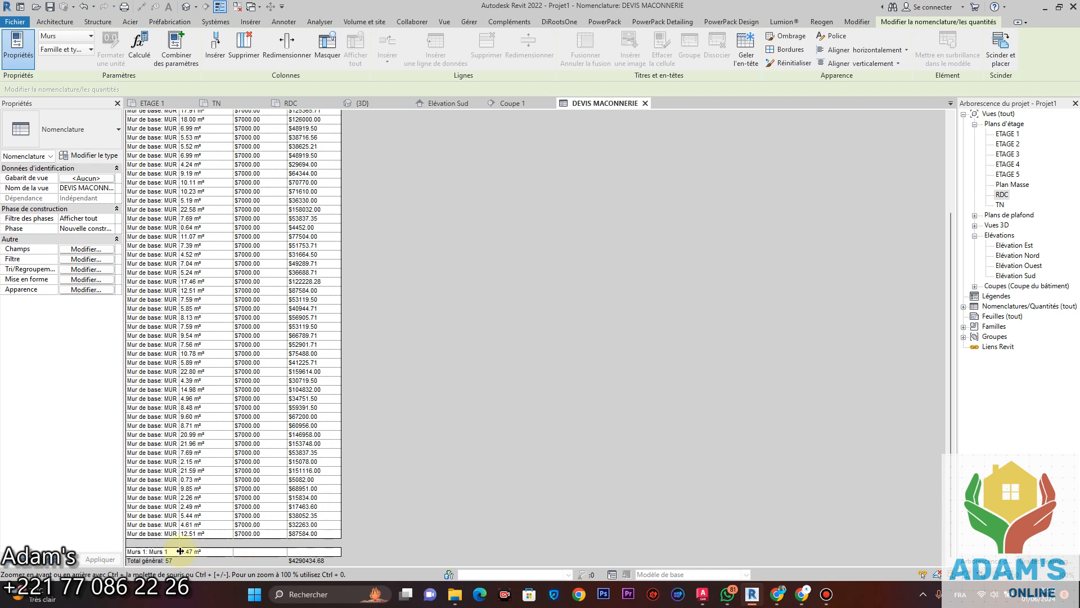
{"action": "scroll", "coordinate": [230, 242], "scroll_direction": "up", "scroll_amount": 5}
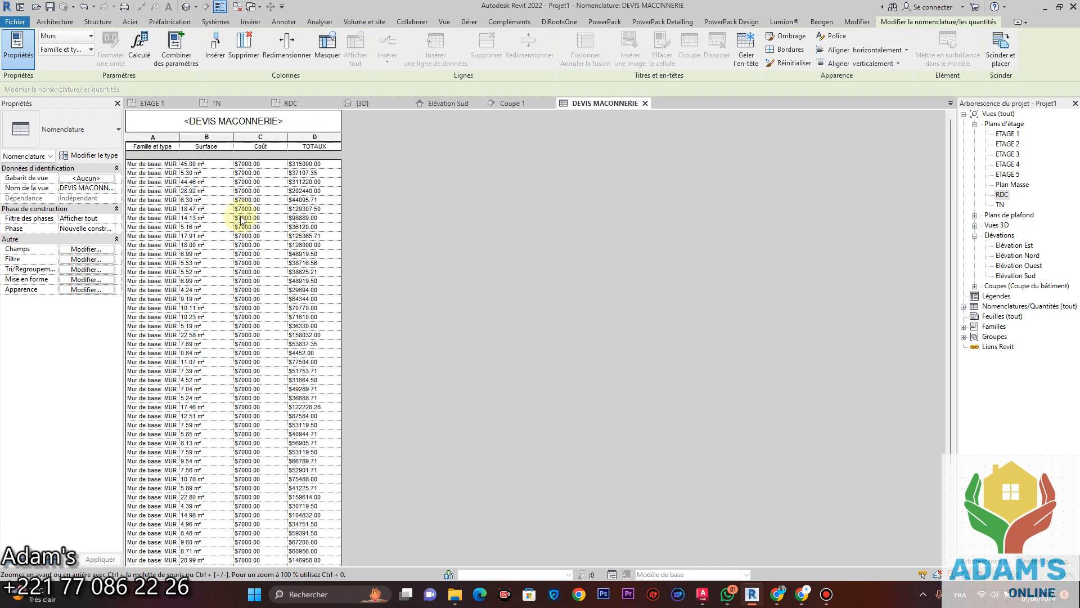
{"action": "scroll", "coordinate": [248, 186], "scroll_direction": "down", "scroll_amount": 5}
{"action": "scroll", "coordinate": [322, 277], "scroll_direction": "up", "scroll_amount": 5}
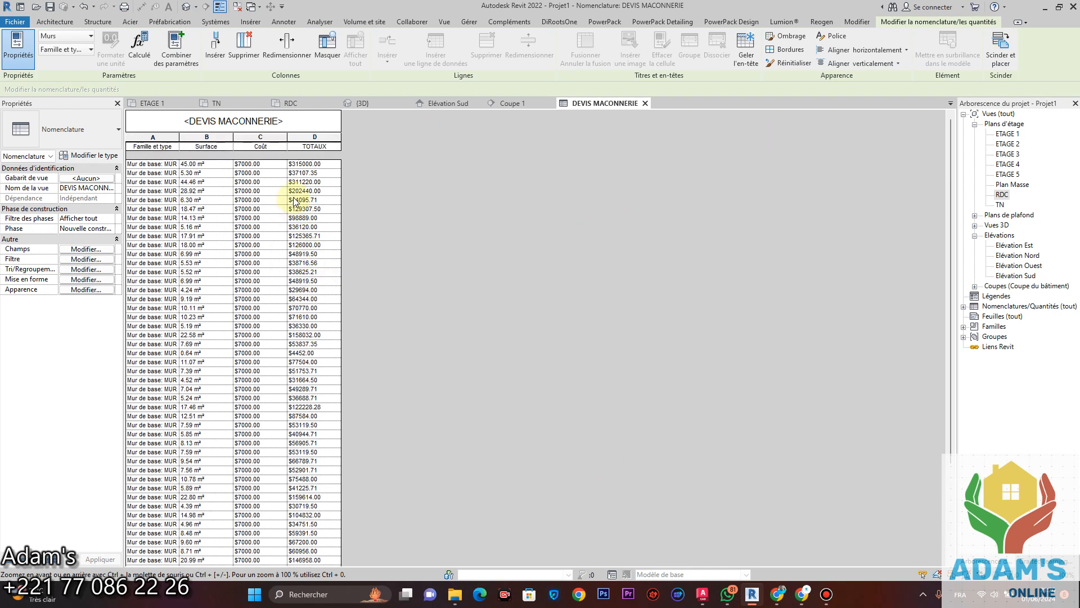
{"action": "scroll", "coordinate": [275, 236], "scroll_direction": "down", "scroll_amount": 5}
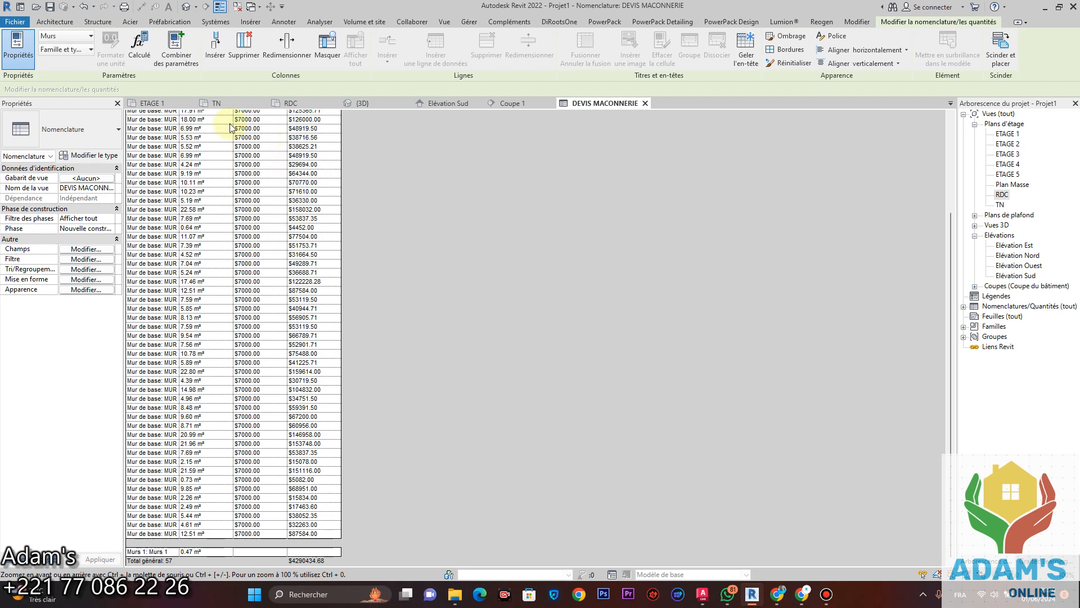
{"action": "scroll", "coordinate": [232, 156], "scroll_direction": "up", "scroll_amount": 5}
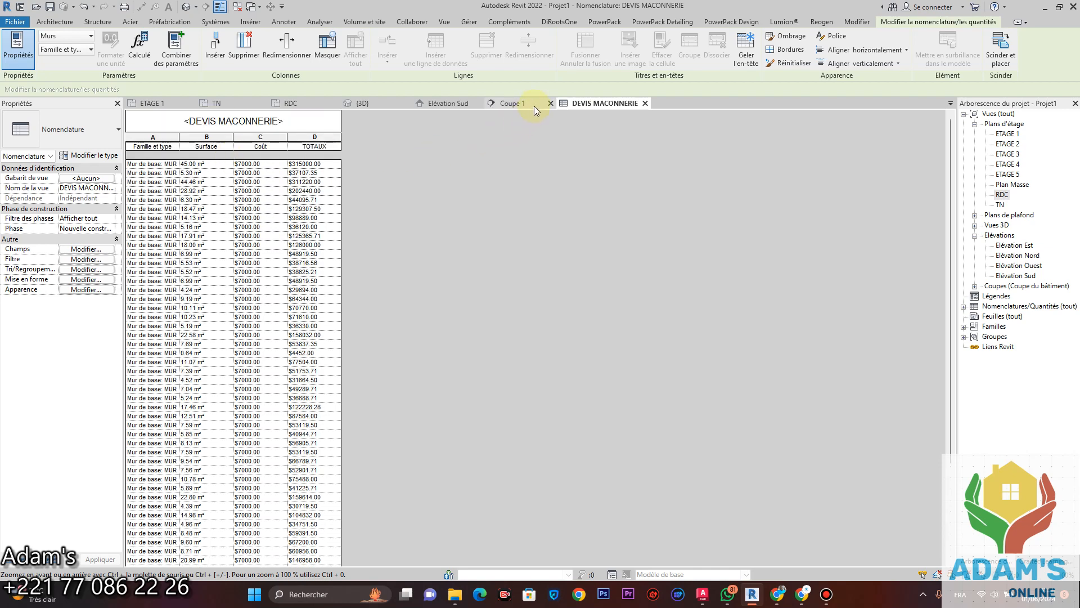
Step: Look through the Coupe 1 and TN views, and examine the room and stair layout in the ETAGE 1 plan
{"action": "left_click", "coordinate": [535, 104]}
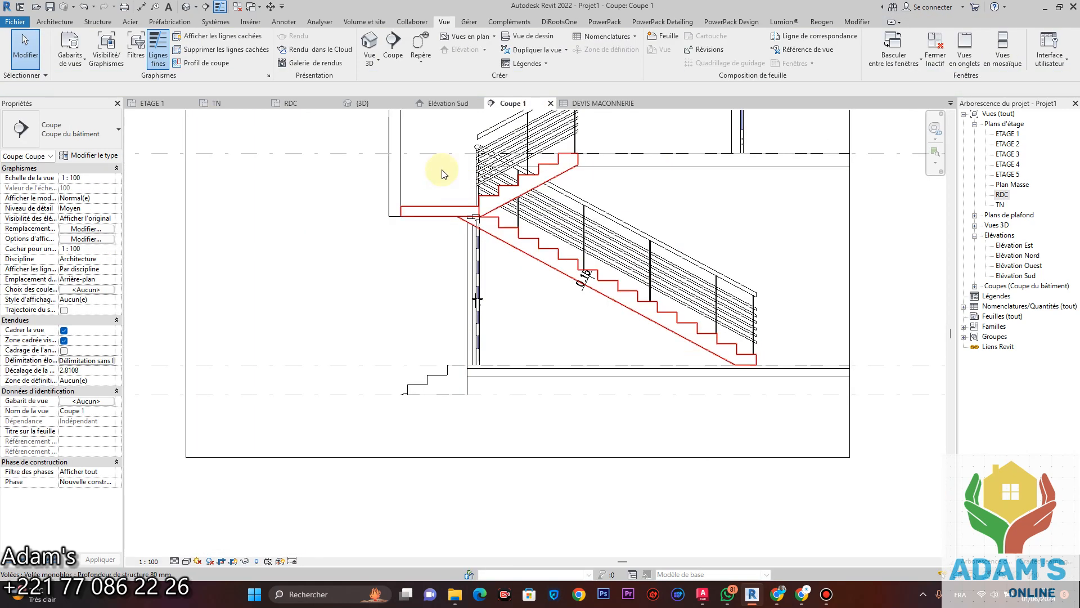
{"action": "left_click", "coordinate": [232, 104]}
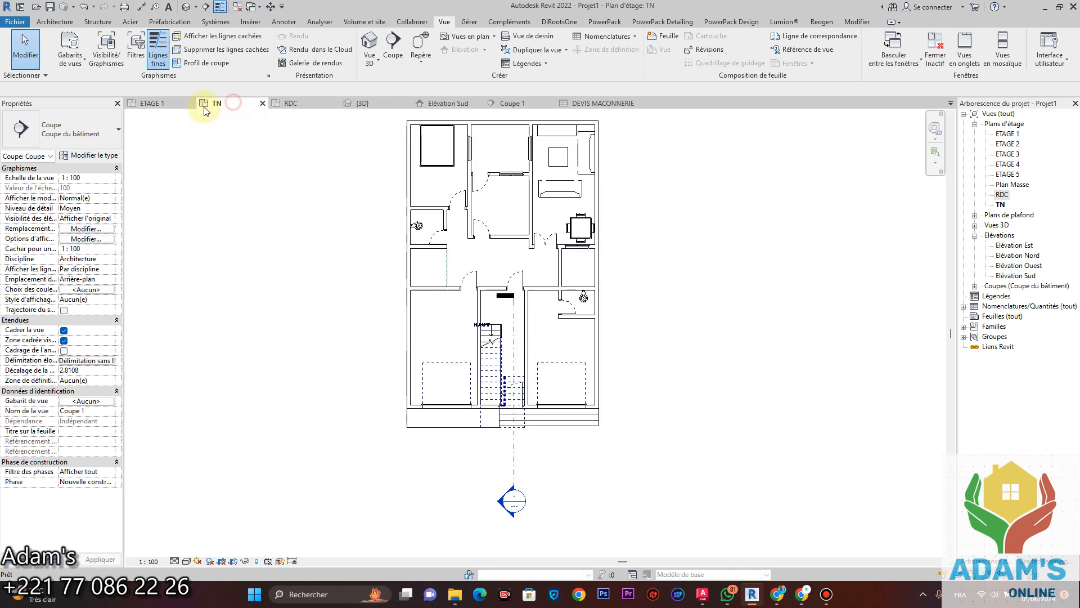
{"action": "left_click", "coordinate": [162, 103]}
{"action": "scroll", "coordinate": [560, 322], "scroll_direction": "down", "scroll_amount": 5}
{"action": "middle_click_drag", "start_coordinate": [585, 308], "coordinate": [566, 442]}
{"action": "middle_click_drag", "start_coordinate": [519, 275], "coordinate": [520, 357]}
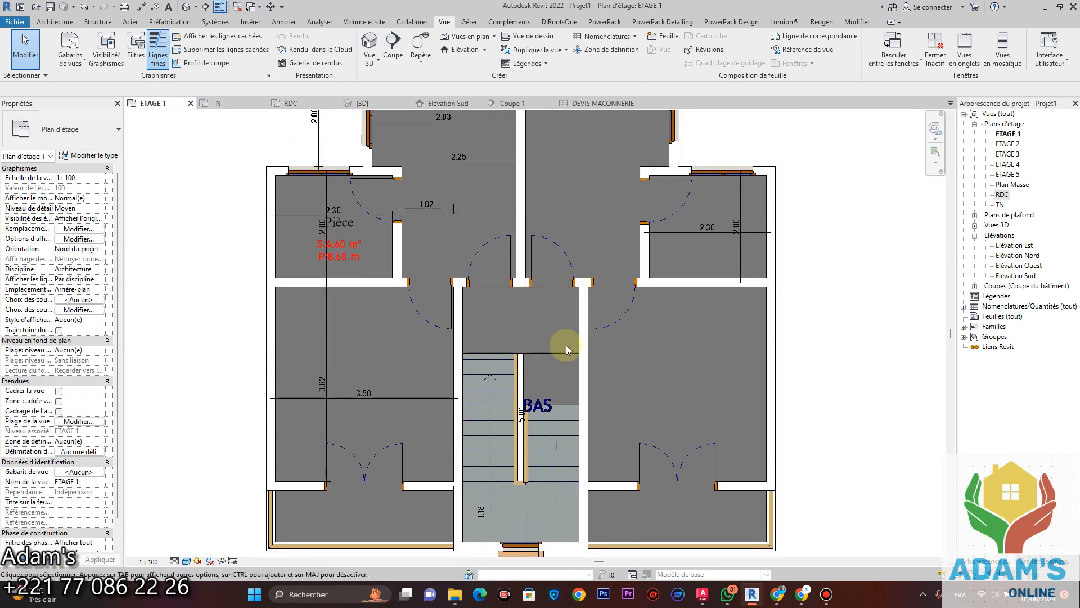
{"action": "scroll", "coordinate": [561, 318], "scroll_direction": "down", "scroll_amount": 3}
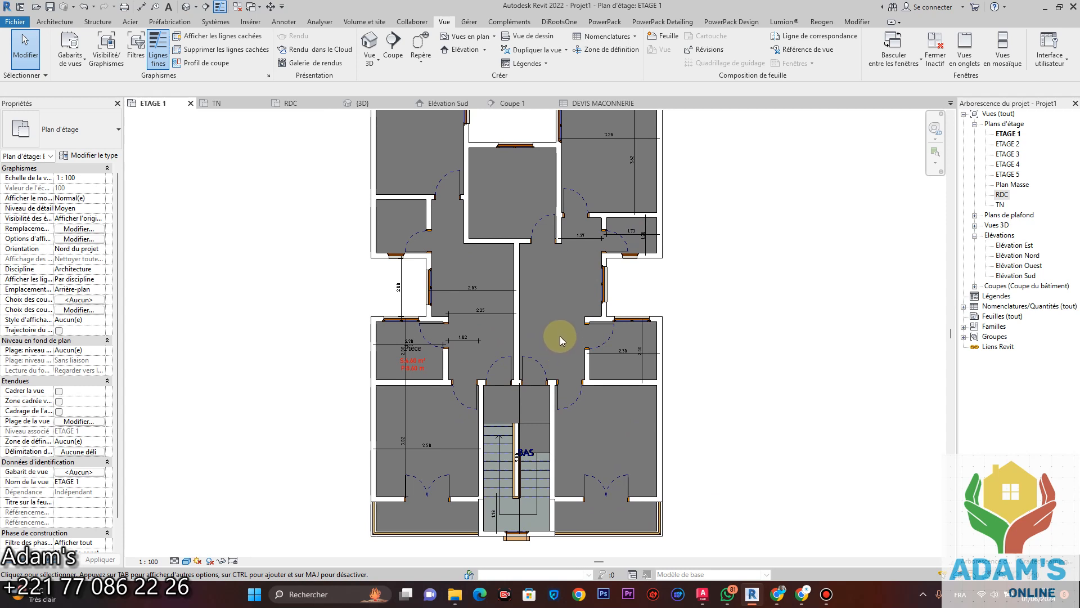
{"action": "scroll", "coordinate": [559, 336], "scroll_direction": "down", "scroll_amount": 2}
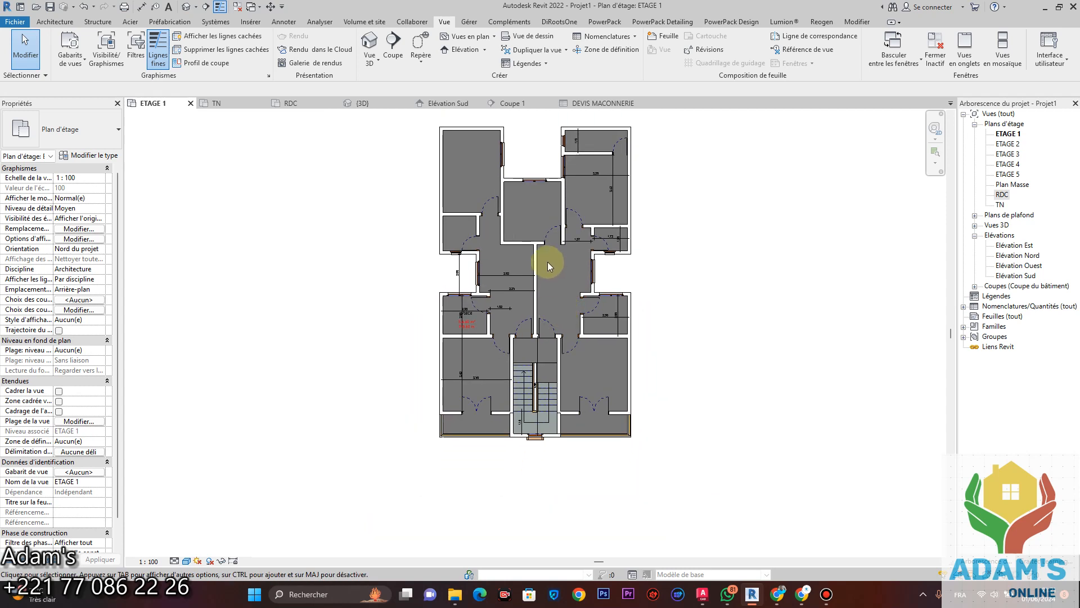
{"action": "scroll", "coordinate": [548, 261], "scroll_direction": "up", "scroll_amount": 1}
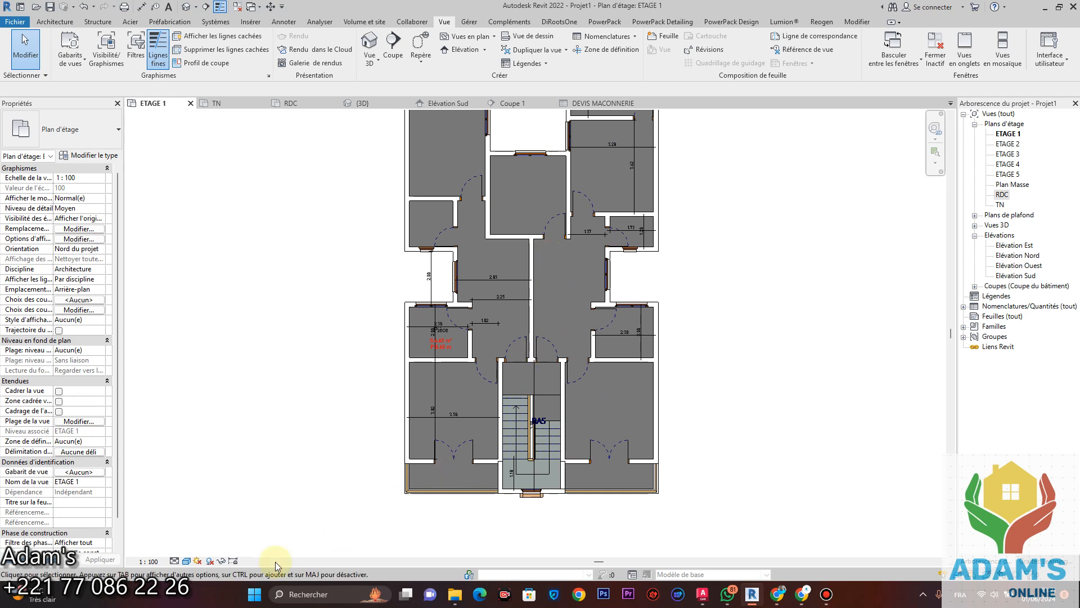
Step: Set the ETAGE 1 plan's detail level to Elevé, try the Image filaire style, and restore the coloured visual style
{"action": "left_click", "coordinate": [174, 561]}
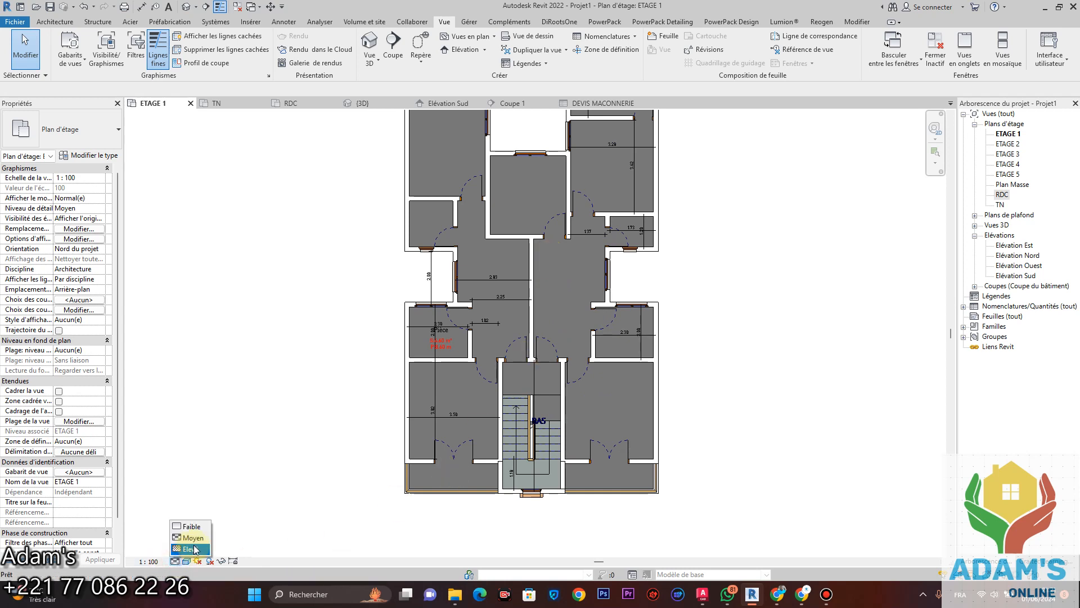
{"action": "left_click", "coordinate": [196, 550]}
{"action": "left_click", "coordinate": [186, 561]}
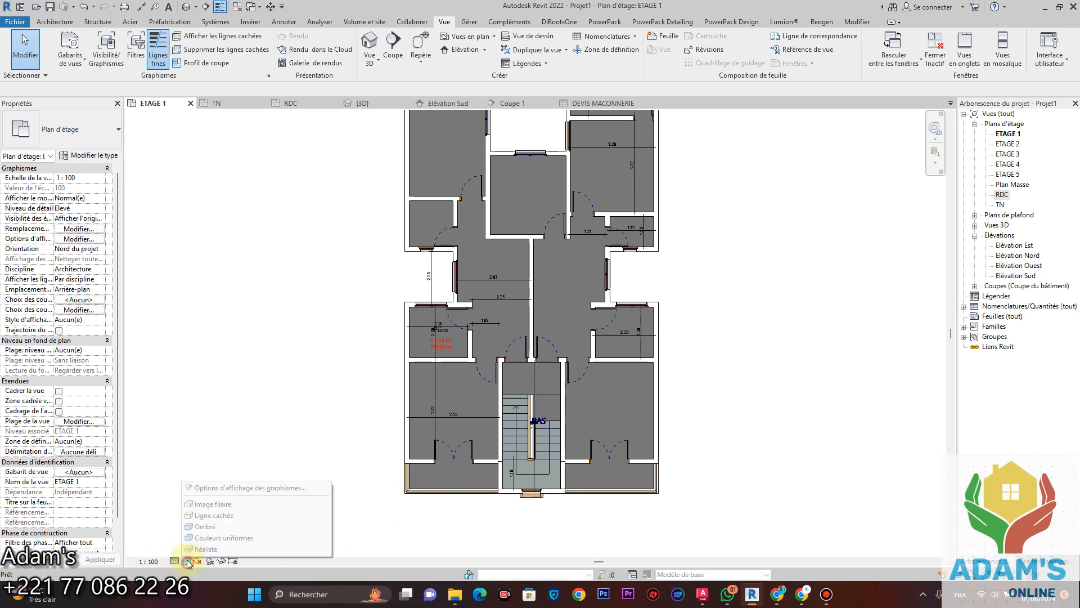
{"action": "left_click", "coordinate": [211, 503]}
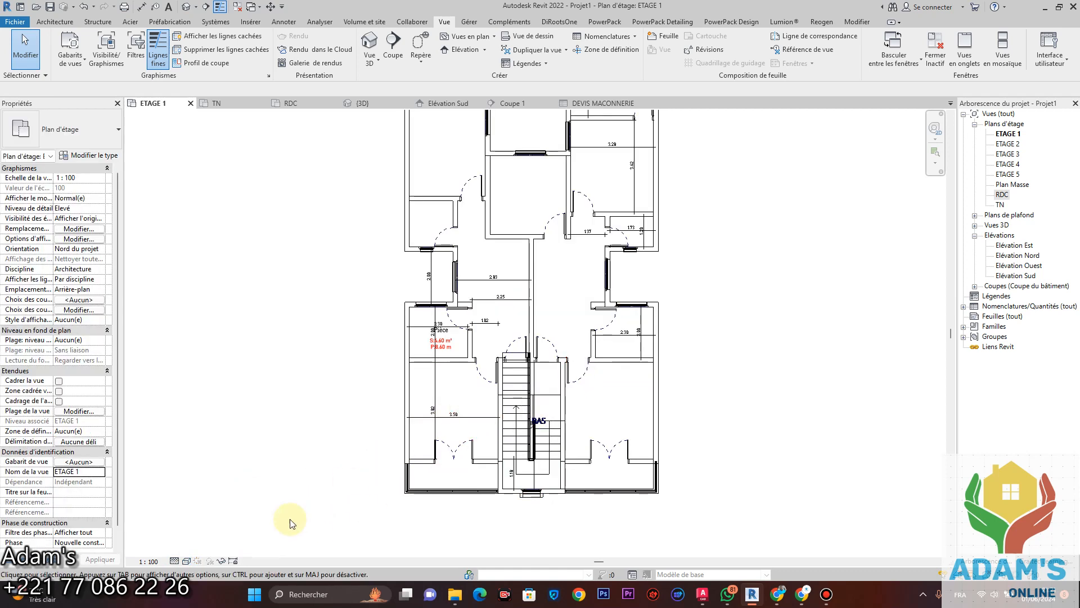
{"action": "left_click", "coordinate": [187, 561]}
{"action": "left_click", "coordinate": [223, 544]}
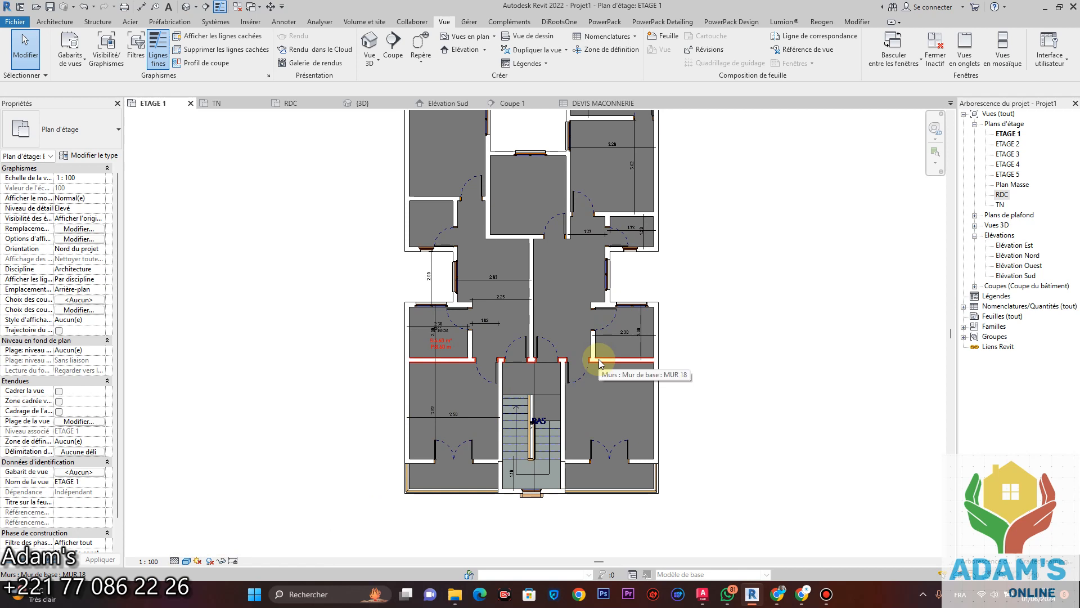
Step: Examine the ETAGE 1 layout and inspect the building's front façade and framed stairwell window in the 3D view
{"action": "scroll", "coordinate": [624, 390], "scroll_direction": "up", "scroll_amount": 3}
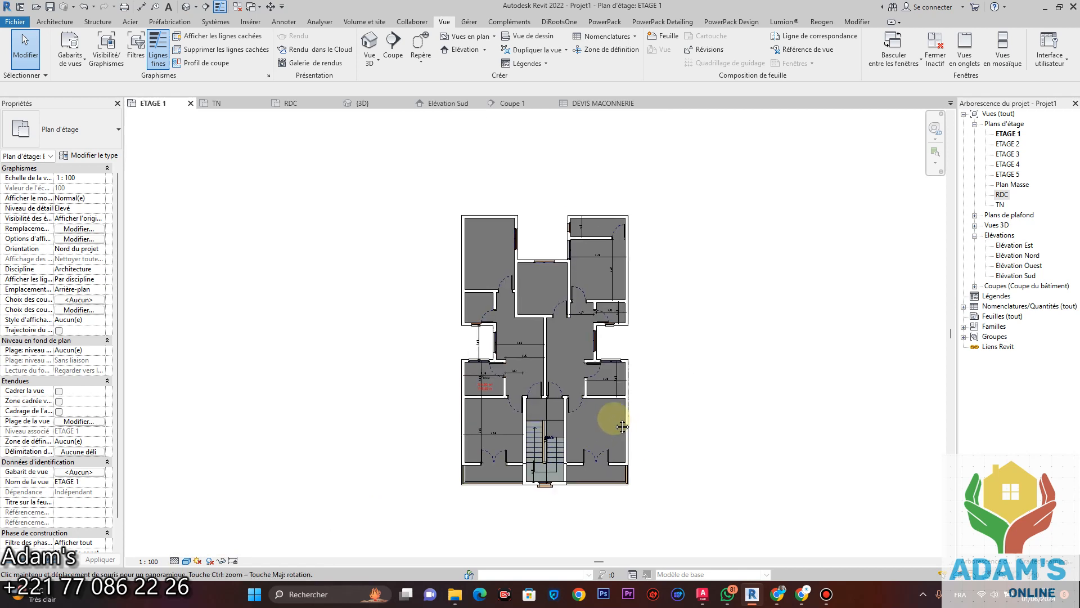
{"action": "scroll", "coordinate": [568, 356], "scroll_direction": "up", "scroll_amount": 2}
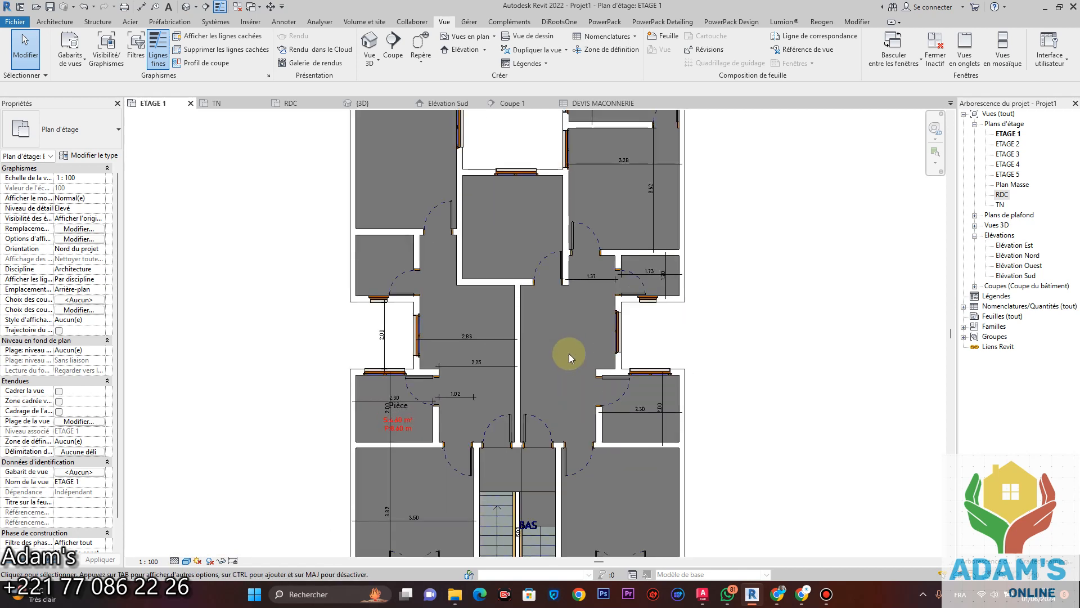
{"action": "left_click", "coordinate": [364, 104]}
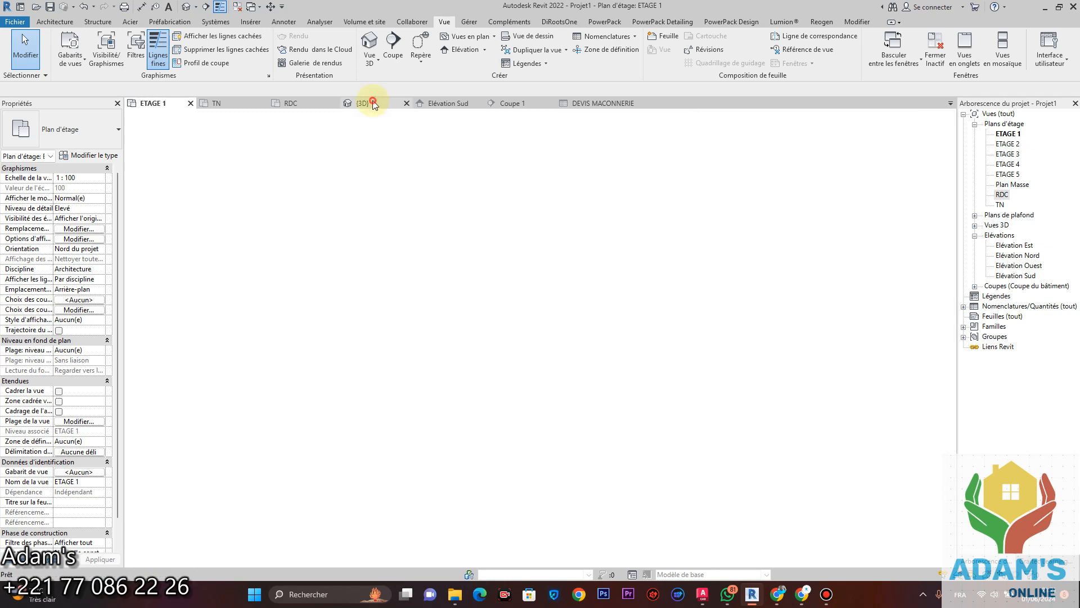
{"action": "scroll", "coordinate": [497, 352], "scroll_direction": "down", "scroll_amount": 3}
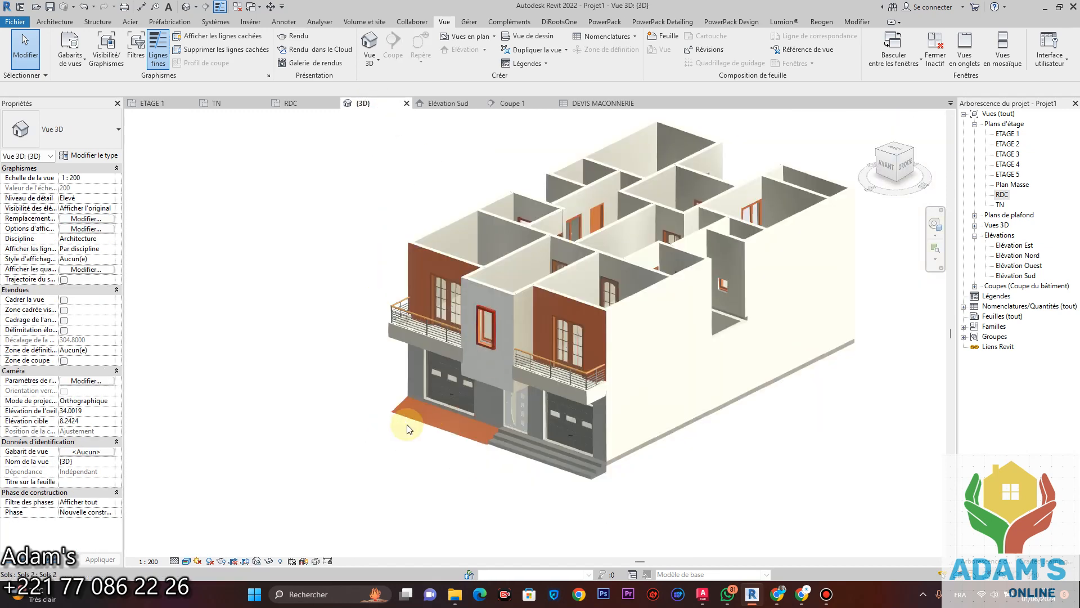
{"action": "middle_click_drag", "start_coordinate": [497, 352], "coordinate": [607, 368], "text": "shift"}
{"action": "scroll", "coordinate": [585, 332], "scroll_direction": "up", "scroll_amount": 3}
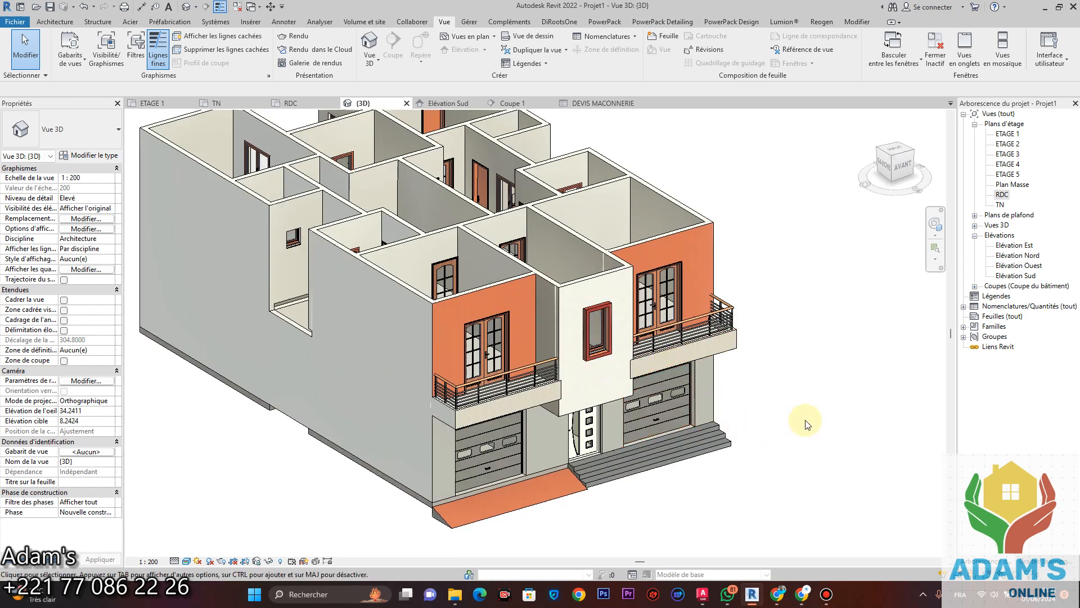
{"action": "middle_click_drag", "start_coordinate": [804, 422], "coordinate": [568, 338], "text": "shift"}
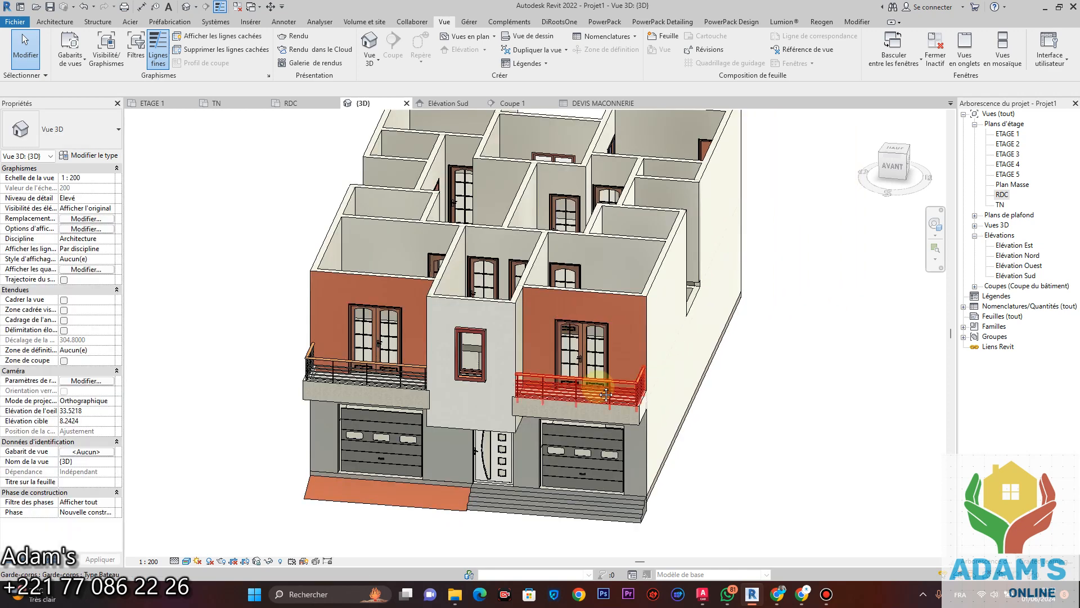
{"action": "middle_click_drag", "start_coordinate": [605, 394], "coordinate": [635, 362]}
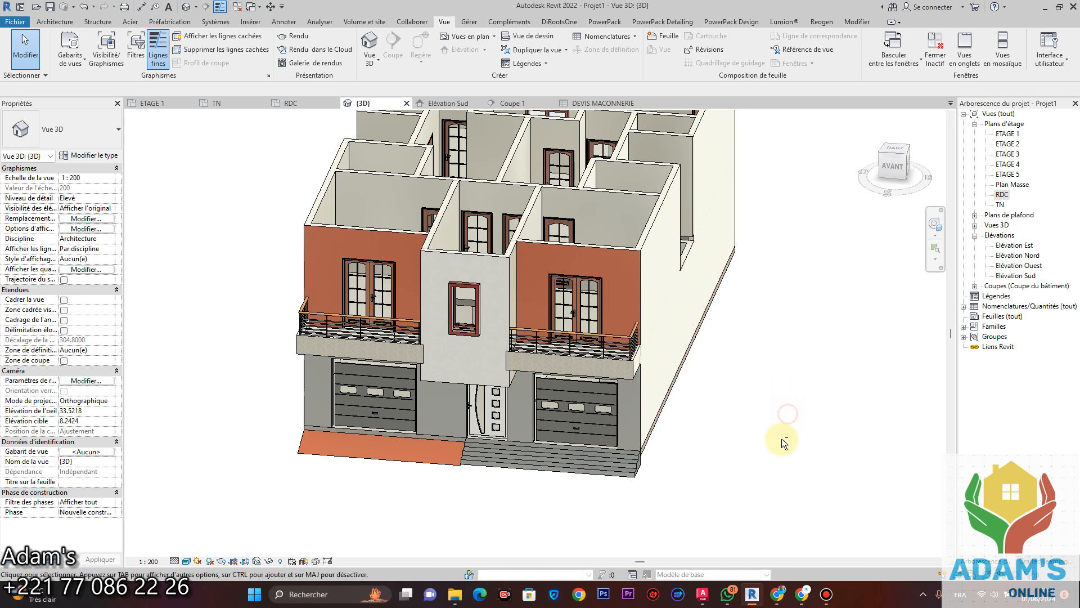
{"action": "middle_click_drag", "start_coordinate": [783, 441], "coordinate": [376, 313], "text": "shift"}
{"action": "scroll", "coordinate": [376, 313], "scroll_direction": "up", "scroll_amount": 3}
{"action": "scroll", "coordinate": [494, 229], "scroll_direction": "up", "scroll_amount": 4}
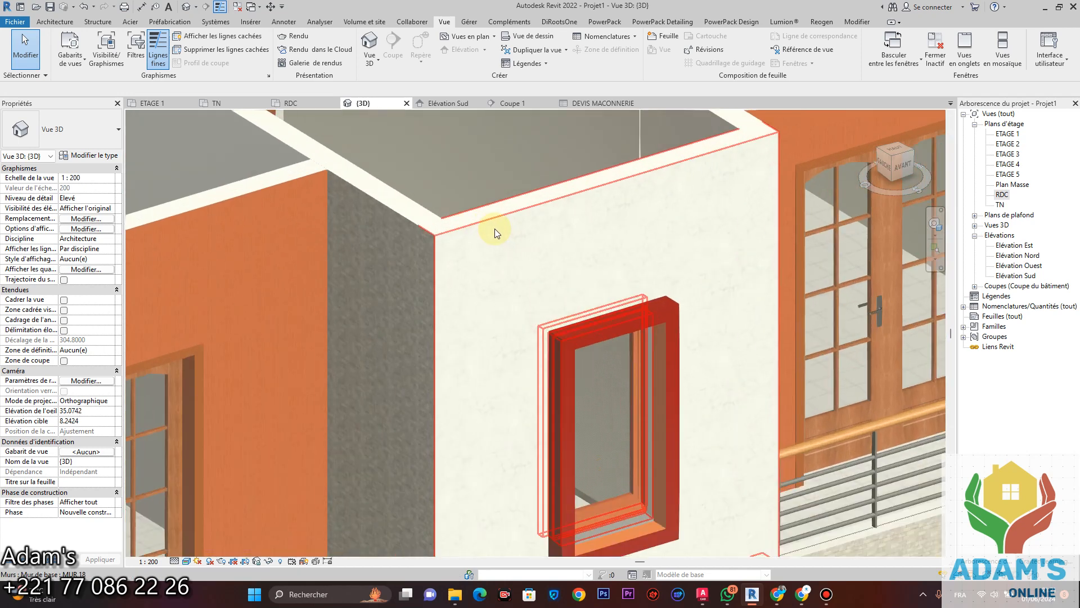
{"action": "scroll", "coordinate": [494, 228], "scroll_direction": "down", "scroll_amount": 2}
{"action": "middle_click_drag", "start_coordinate": [513, 268], "coordinate": [458, 212]}
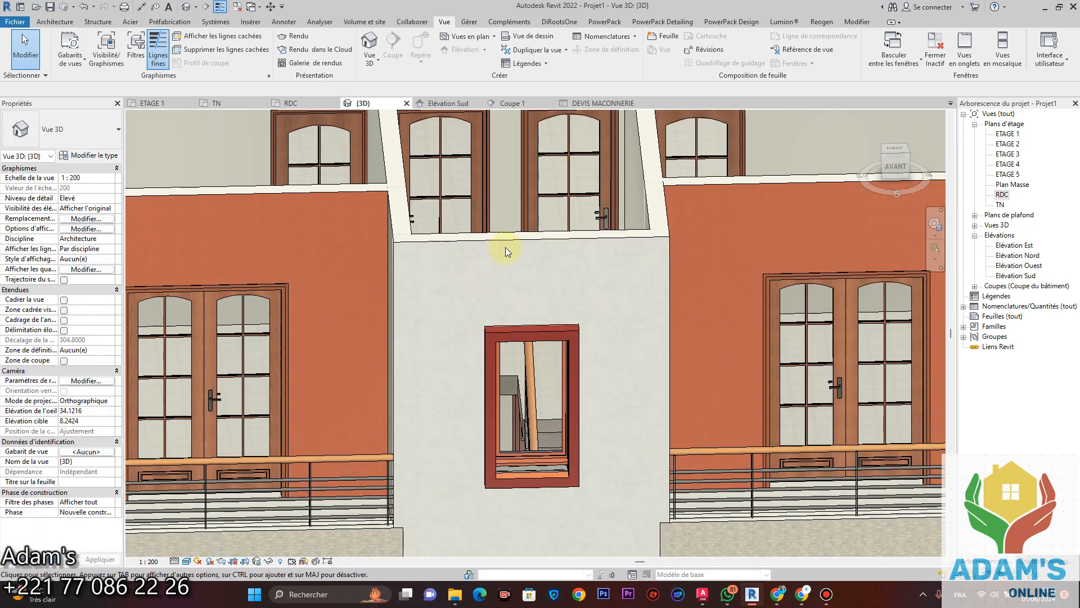
Step: Create a new project material and rename it ADAMS
{"action": "left_click", "coordinate": [469, 23]}
{"action": "left_click", "coordinate": [73, 55]}
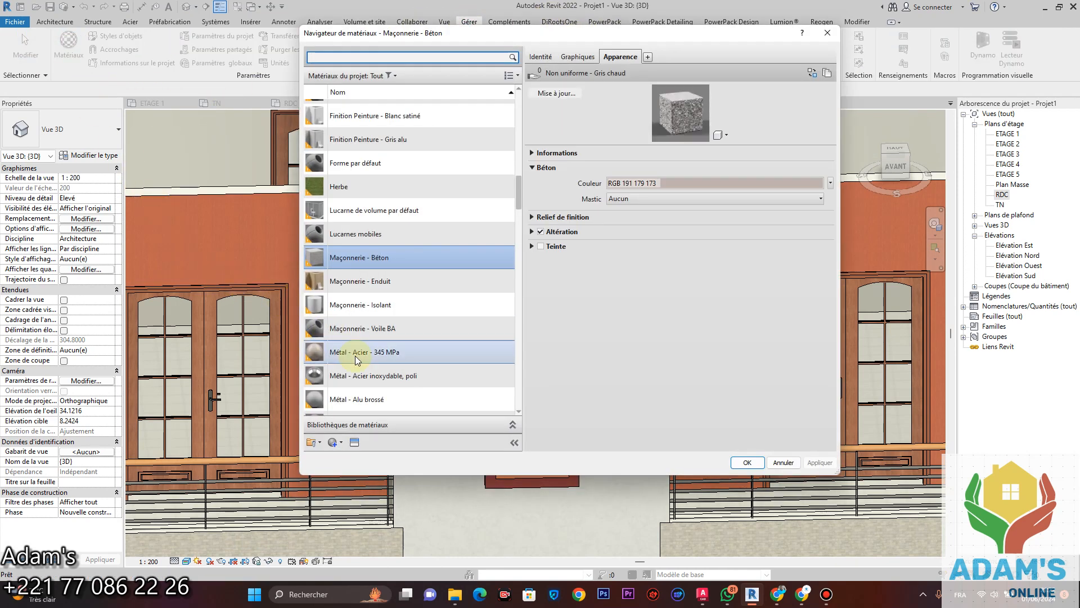
{"action": "scroll", "coordinate": [356, 360], "scroll_direction": "down", "scroll_amount": 2}
{"action": "left_click", "coordinate": [344, 442]}
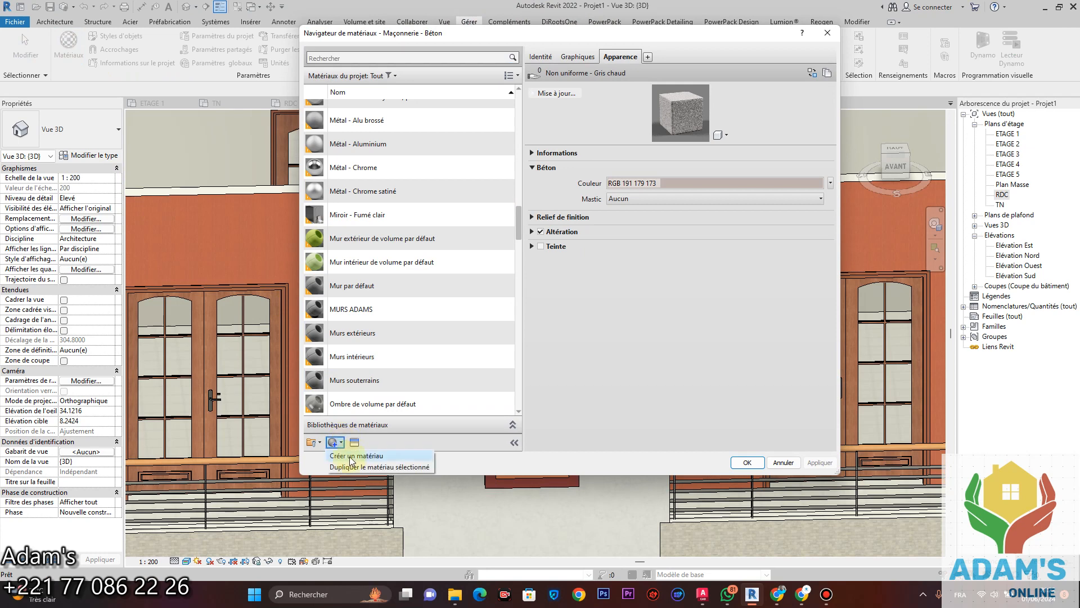
{"action": "left_click", "coordinate": [428, 454]}
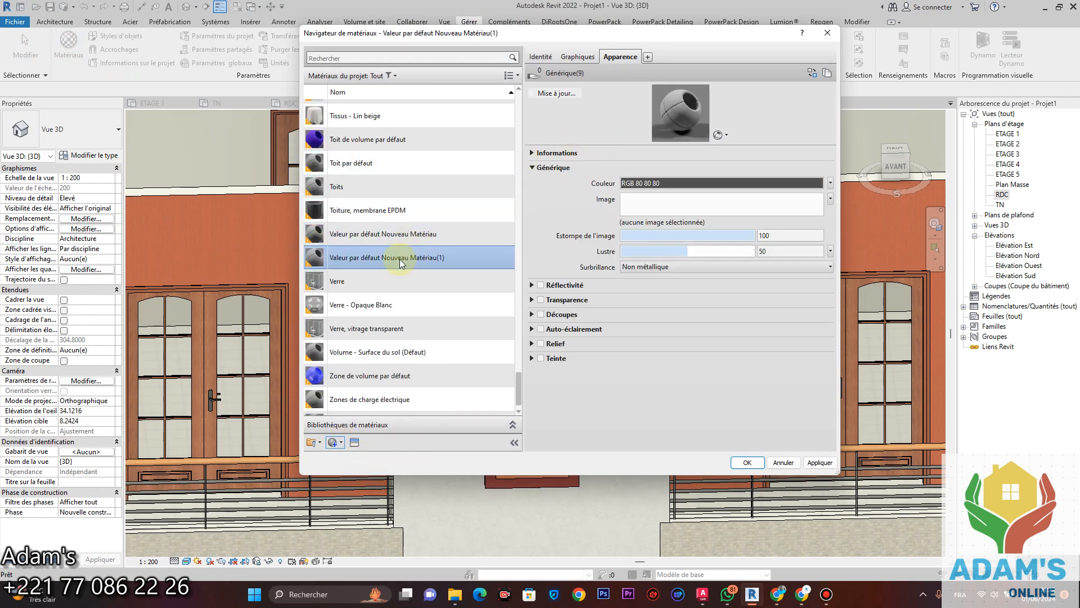
{"action": "right_click", "coordinate": [401, 263]}
{"action": "left_click", "coordinate": [441, 293]}
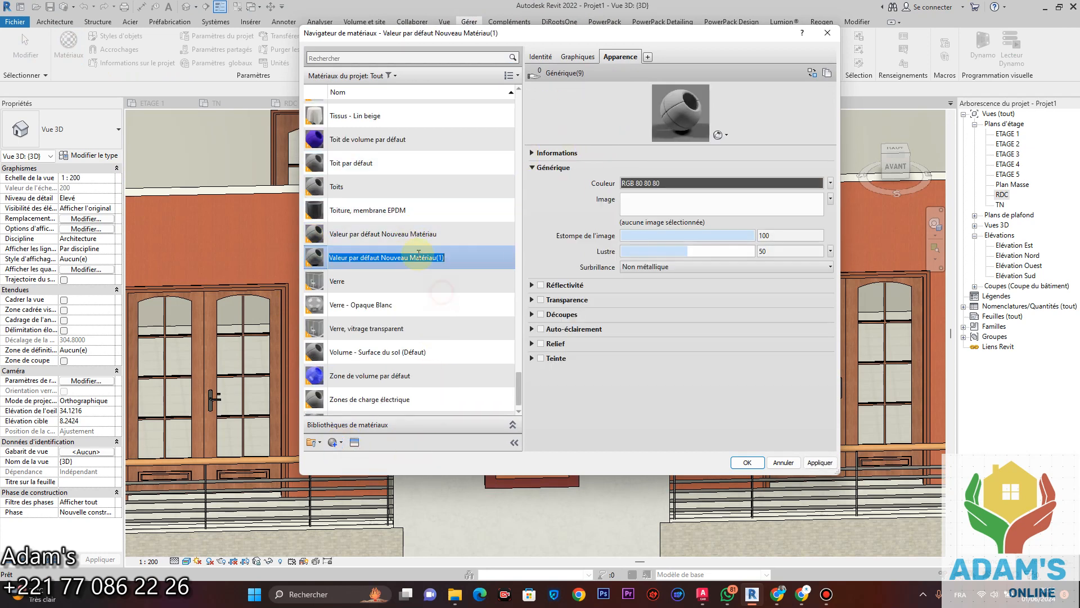
{"action": "type", "text": "ADAMS"}
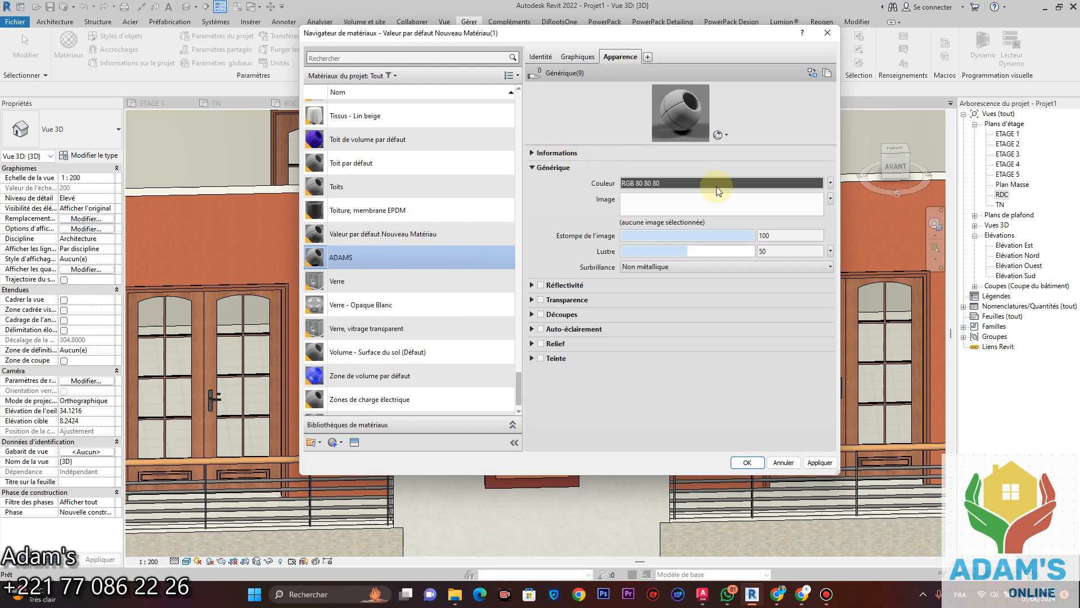
Step: Assign the image a622e605c3920ffa.jpg from the R+3_Textures folder to the ADAMS material's appearance and accept the material
{"action": "left_click", "coordinate": [831, 200]}
{"action": "left_click", "coordinate": [799, 214]}
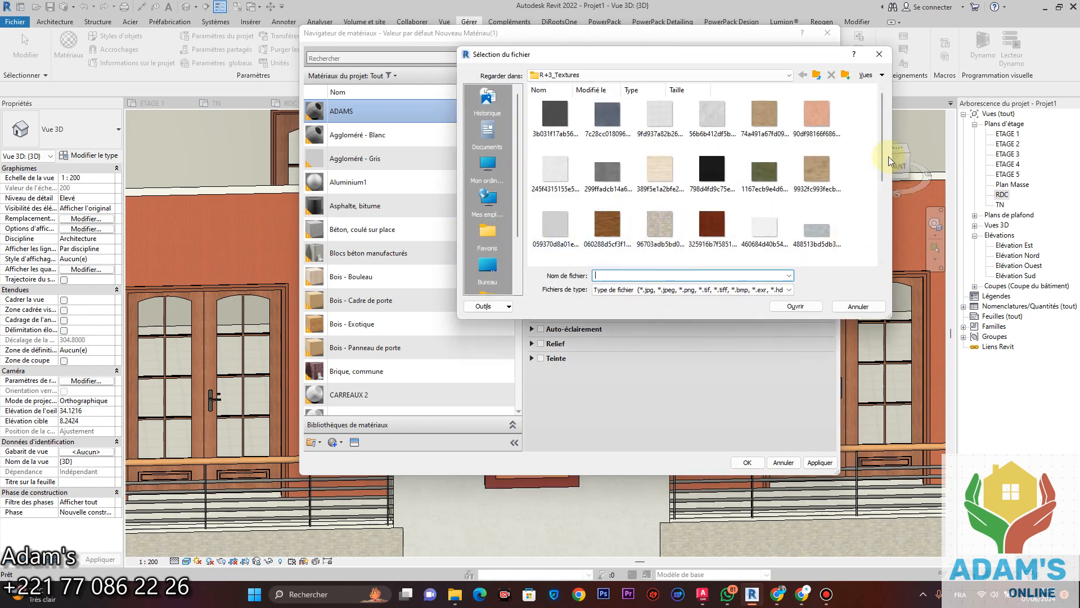
{"action": "left_click_drag", "start_coordinate": [882, 152], "coordinate": [889, 245]}
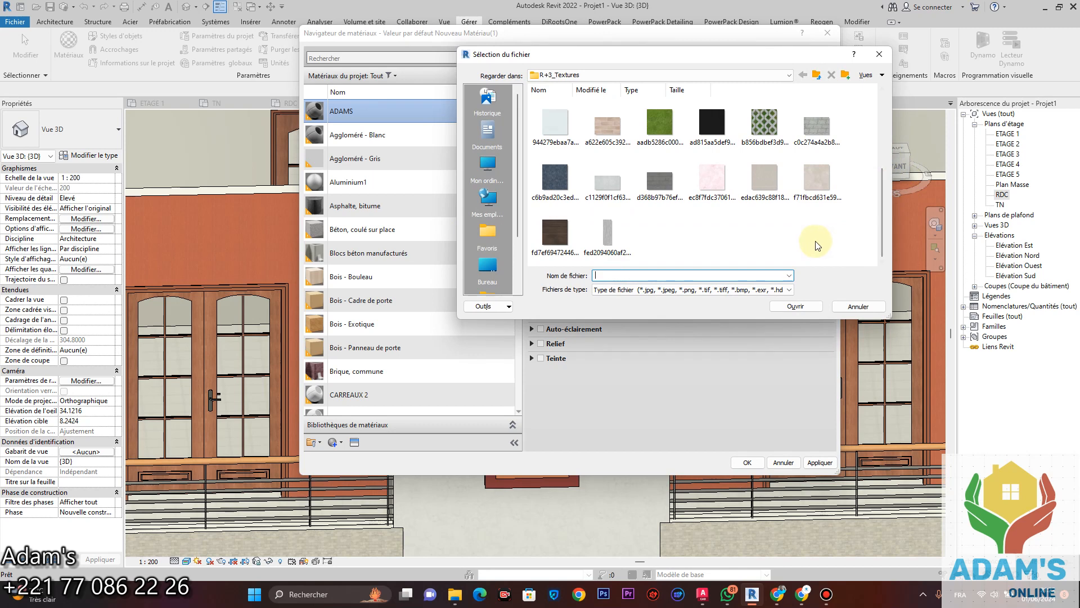
{"action": "left_click", "coordinate": [608, 125]}
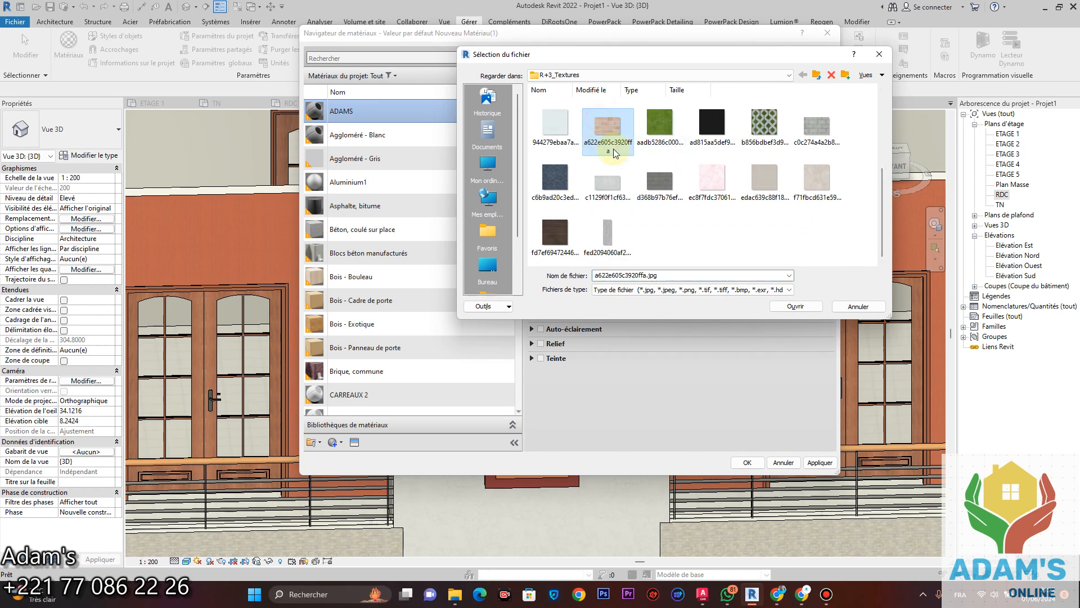
{"action": "left_click", "coordinate": [796, 306]}
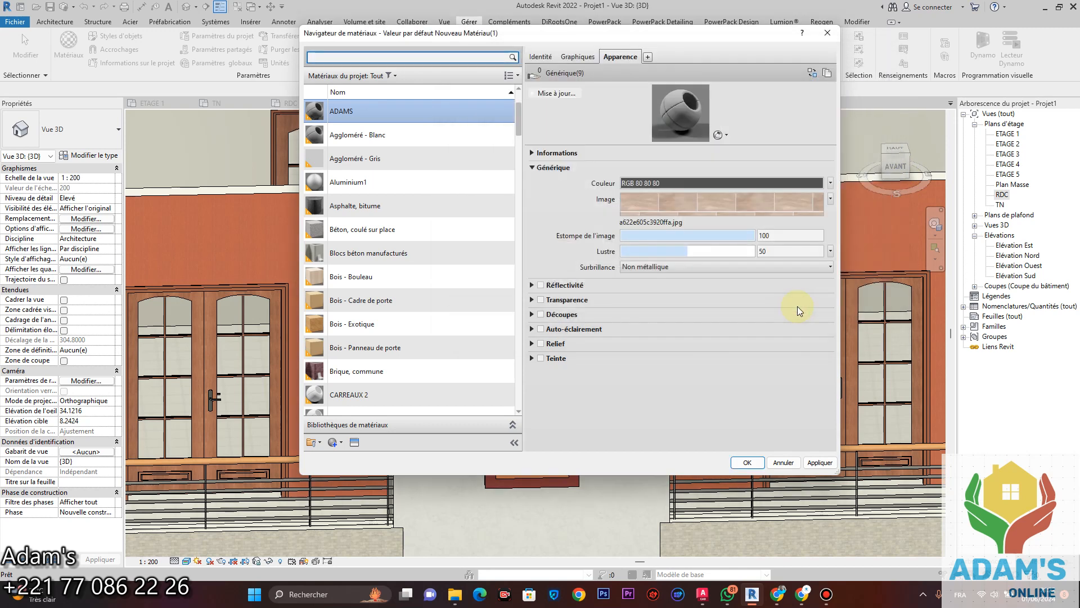
{"action": "left_click", "coordinate": [751, 462]}
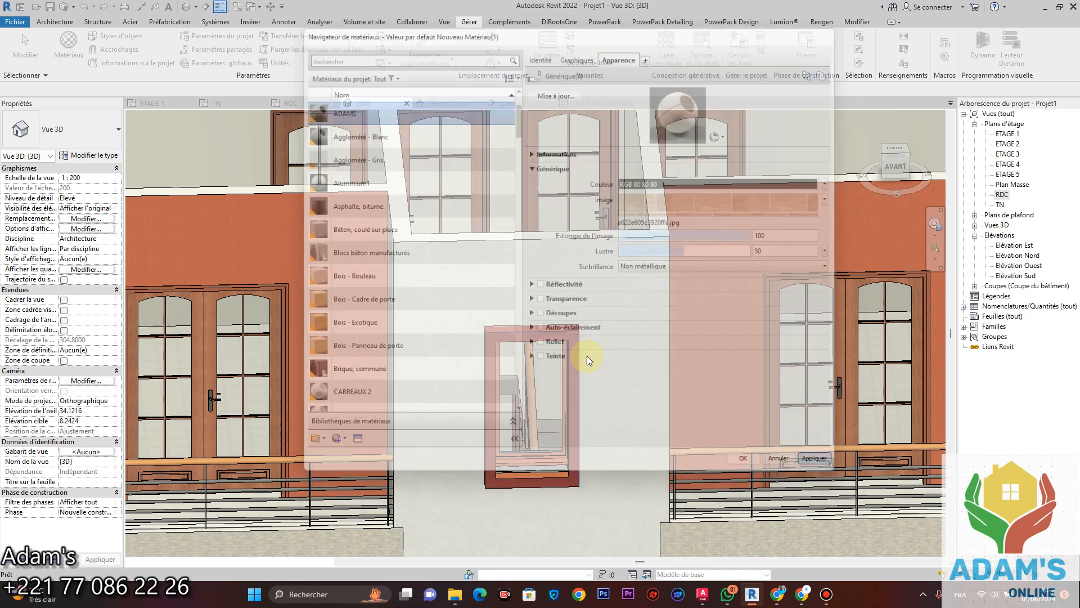
Step: Paint the white front stairwell wall face around the red-framed window with the ADAMS material and finish painting
{"action": "scroll", "coordinate": [594, 349], "scroll_direction": "down", "scroll_amount": 5}
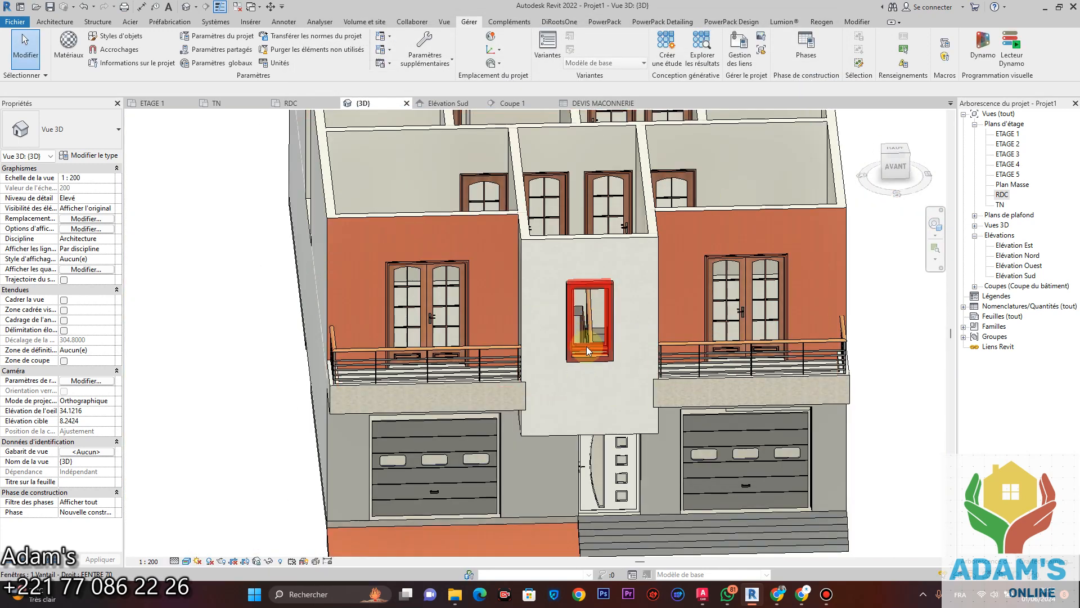
{"action": "middle_click_drag", "start_coordinate": [586, 346], "coordinate": [627, 269], "text": "shift"}
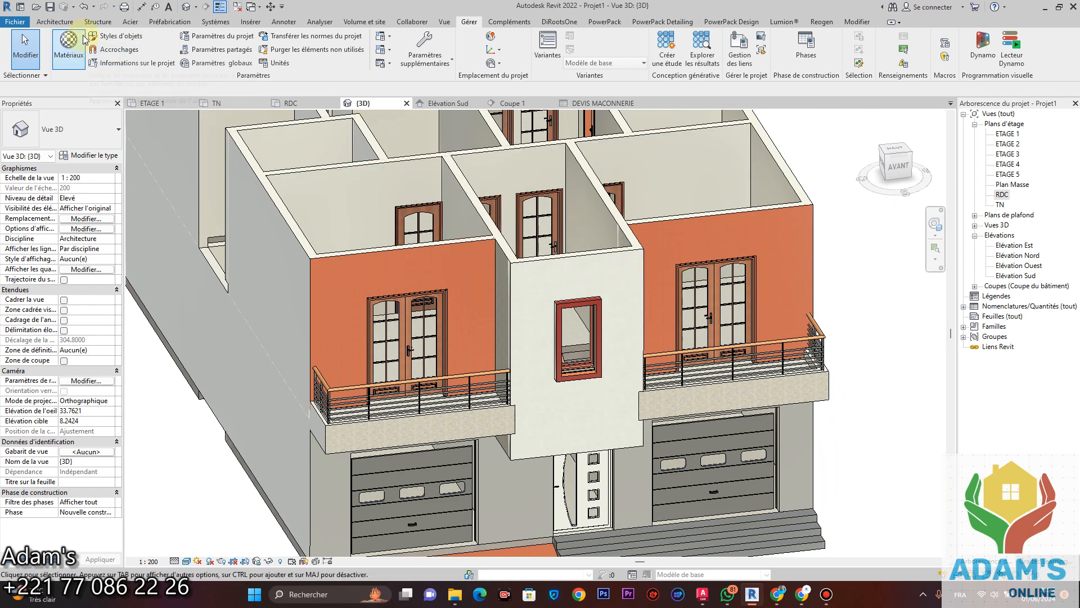
{"action": "left_click", "coordinate": [857, 21]}
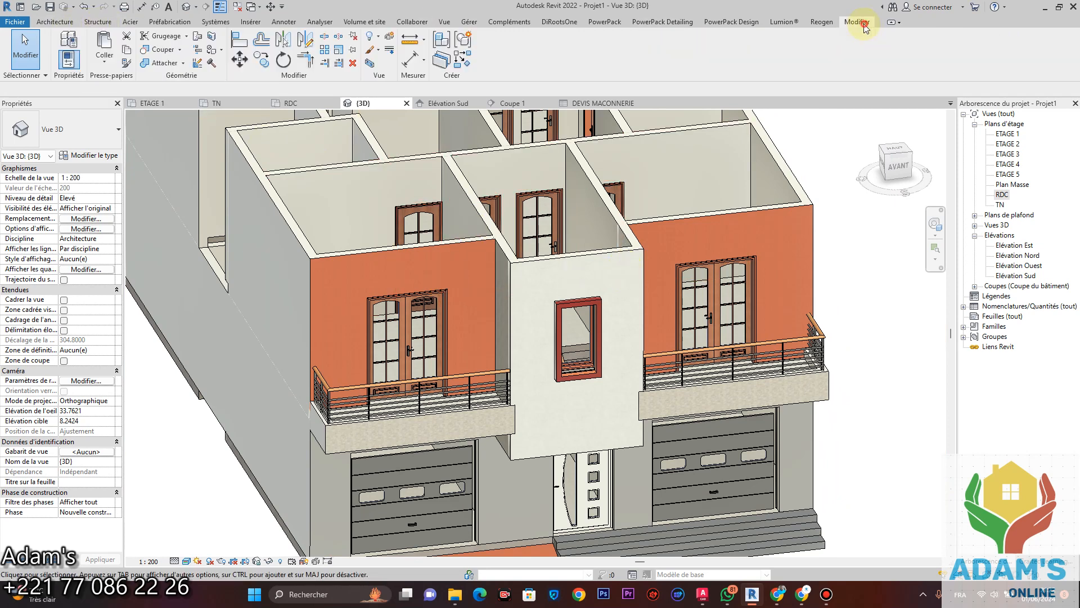
{"action": "left_click", "coordinate": [212, 49]}
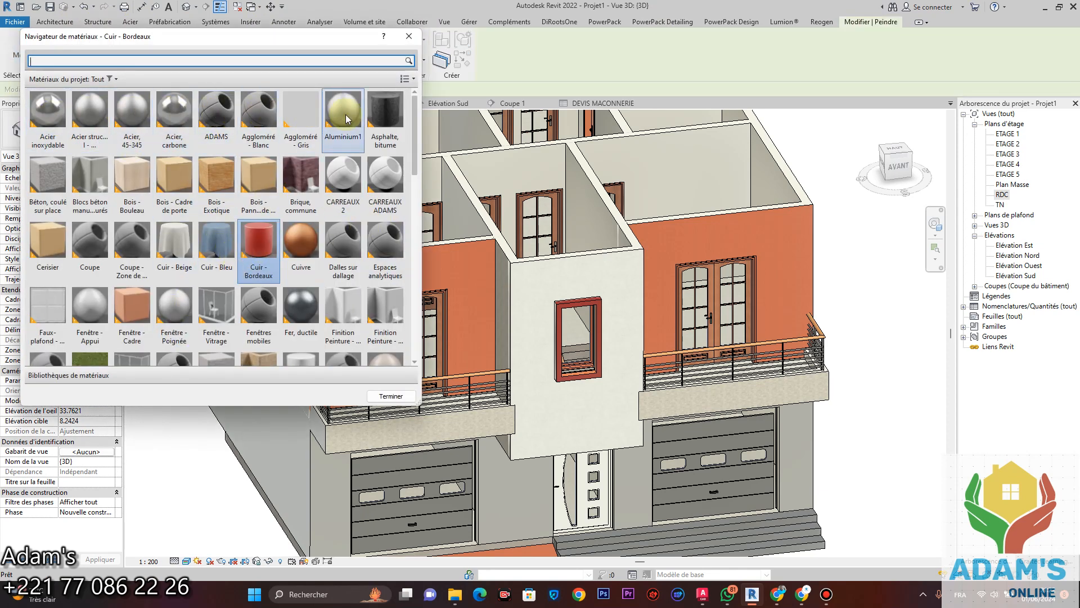
{"action": "scroll", "coordinate": [131, 190], "scroll_direction": "down", "scroll_amount": 10}
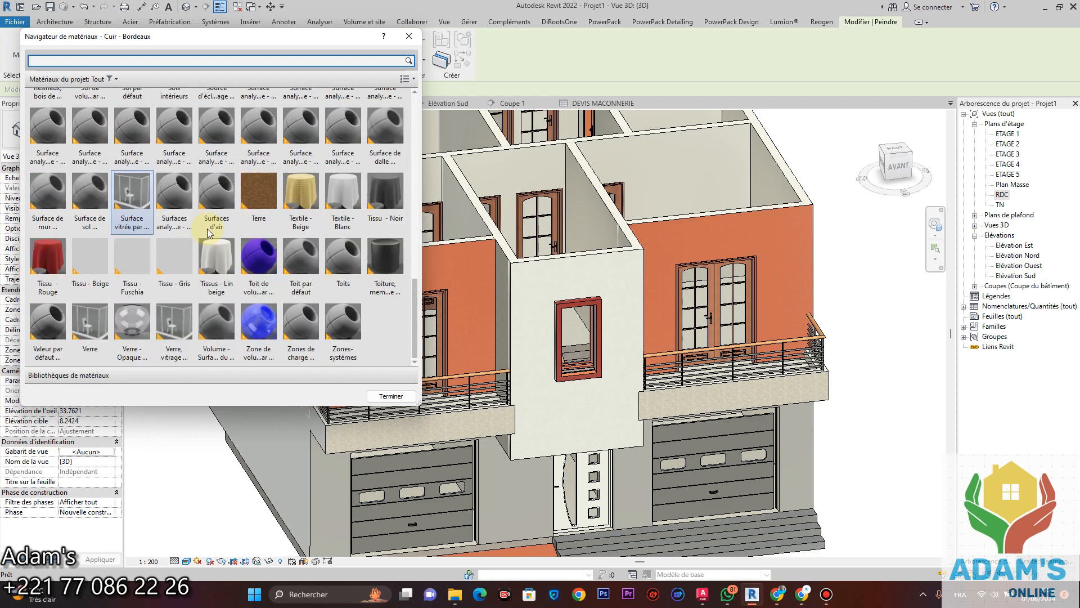
{"action": "scroll", "coordinate": [384, 315], "scroll_direction": "up", "scroll_amount": 9}
{"action": "scroll", "coordinate": [324, 269], "scroll_direction": "up", "scroll_amount": 1}
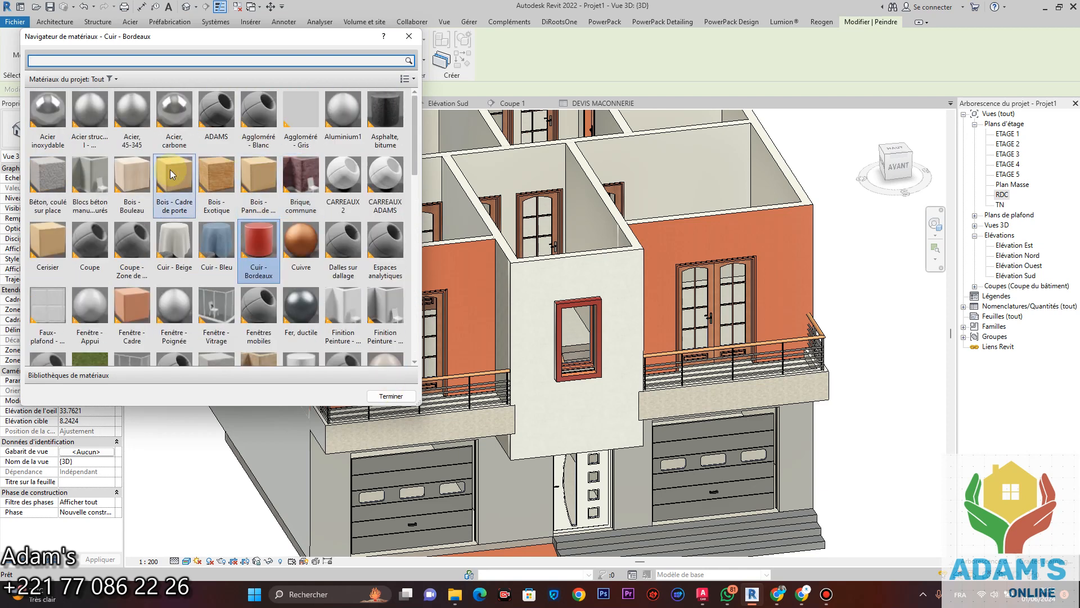
{"action": "left_click", "coordinate": [224, 118]}
{"action": "scroll", "coordinate": [591, 288], "scroll_direction": "up", "scroll_amount": 3}
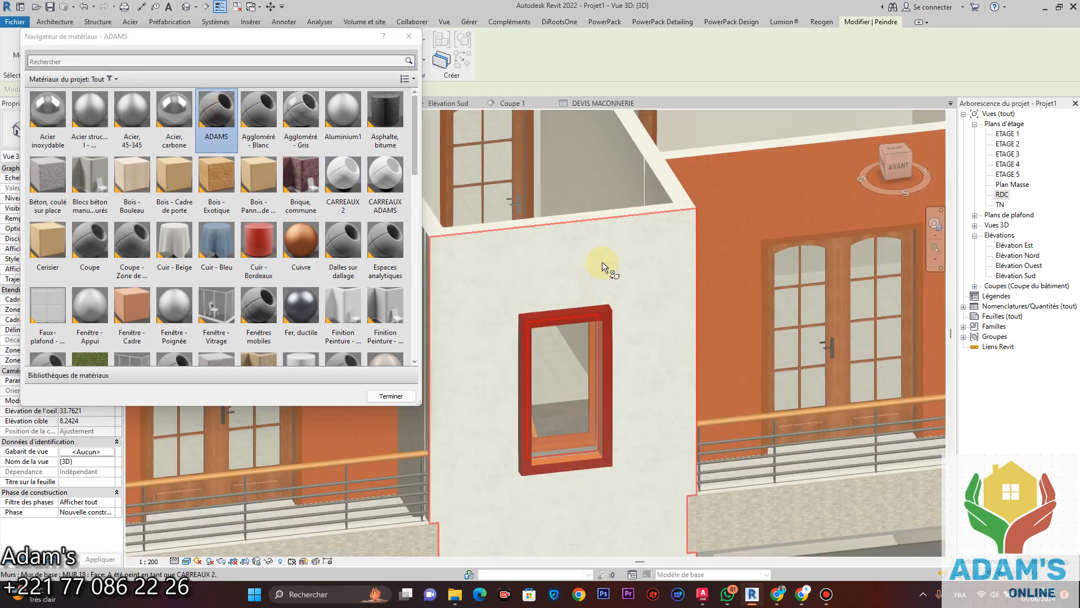
{"action": "left_click", "coordinate": [602, 263]}
{"action": "scroll", "coordinate": [548, 252], "scroll_direction": "up", "scroll_amount": 7}
{"action": "scroll", "coordinate": [647, 271], "scroll_direction": "down", "scroll_amount": 2}
{"action": "scroll", "coordinate": [394, 315], "scroll_direction": "down", "scroll_amount": 1}
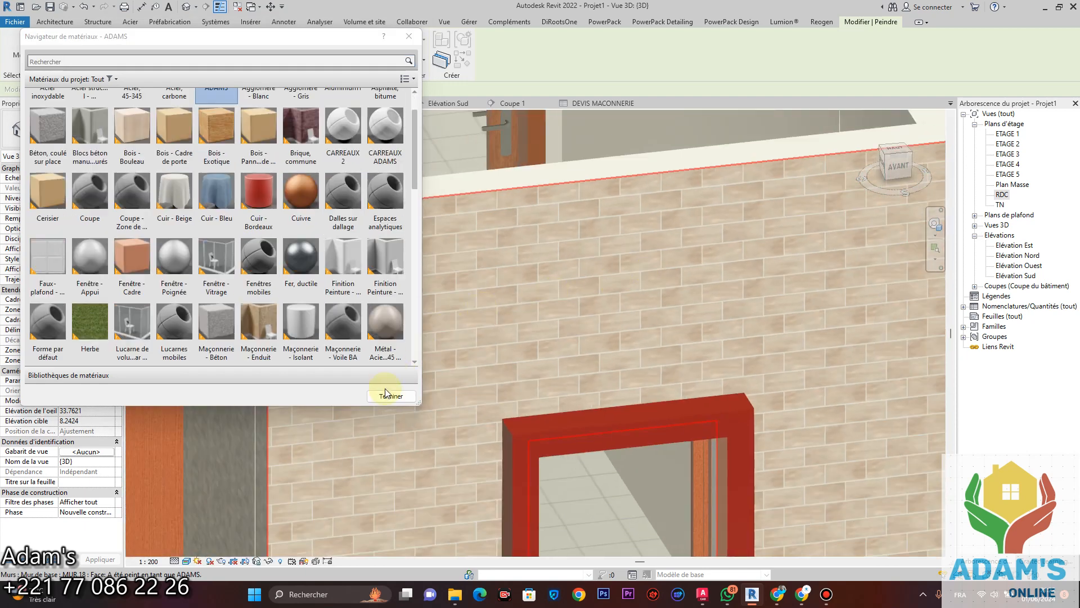
{"action": "left_click", "coordinate": [389, 396]}
Step: Examine the size and pattern of the brick texture on the painted stairwell wall in the 3D view
{"action": "scroll", "coordinate": [633, 315], "scroll_direction": "down", "scroll_amount": 8}
{"action": "scroll", "coordinate": [634, 343], "scroll_direction": "up", "scroll_amount": 4}
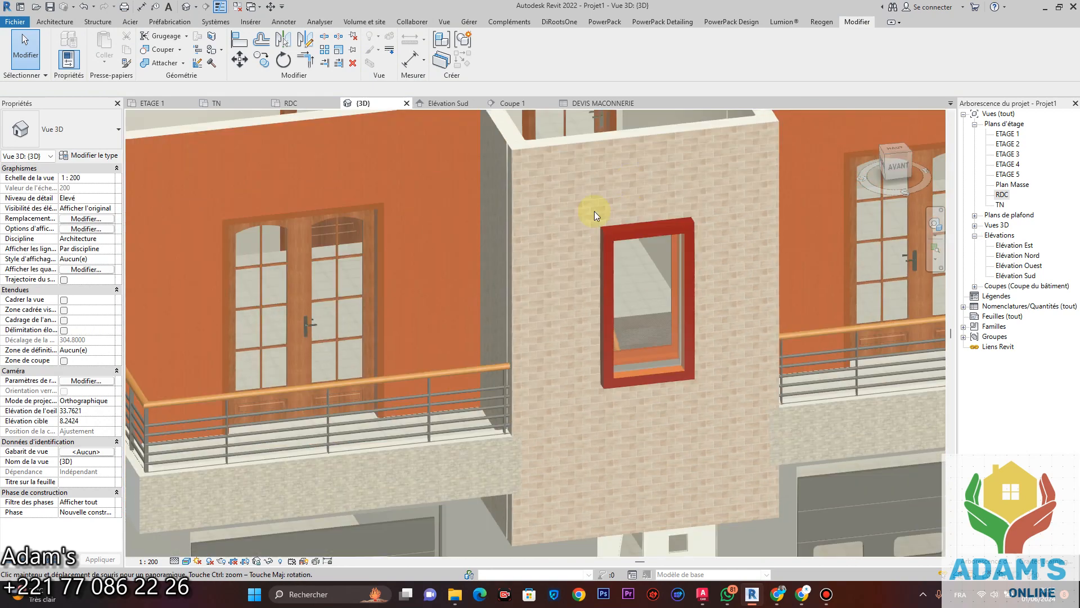
{"action": "scroll", "coordinate": [563, 270], "scroll_direction": "up", "scroll_amount": 6}
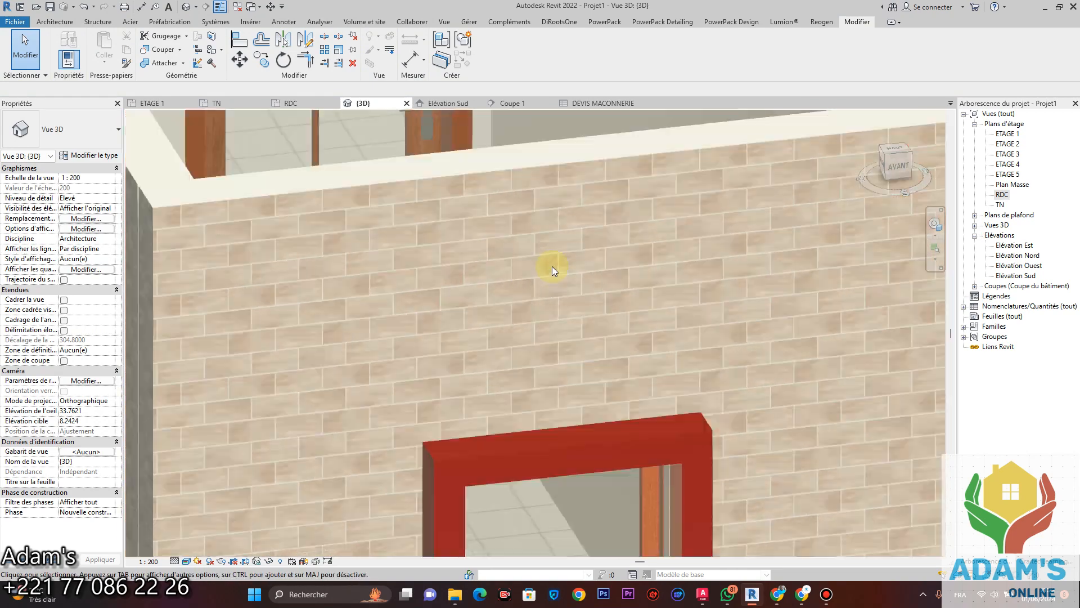
{"action": "scroll", "coordinate": [552, 266], "scroll_direction": "down", "scroll_amount": 3}
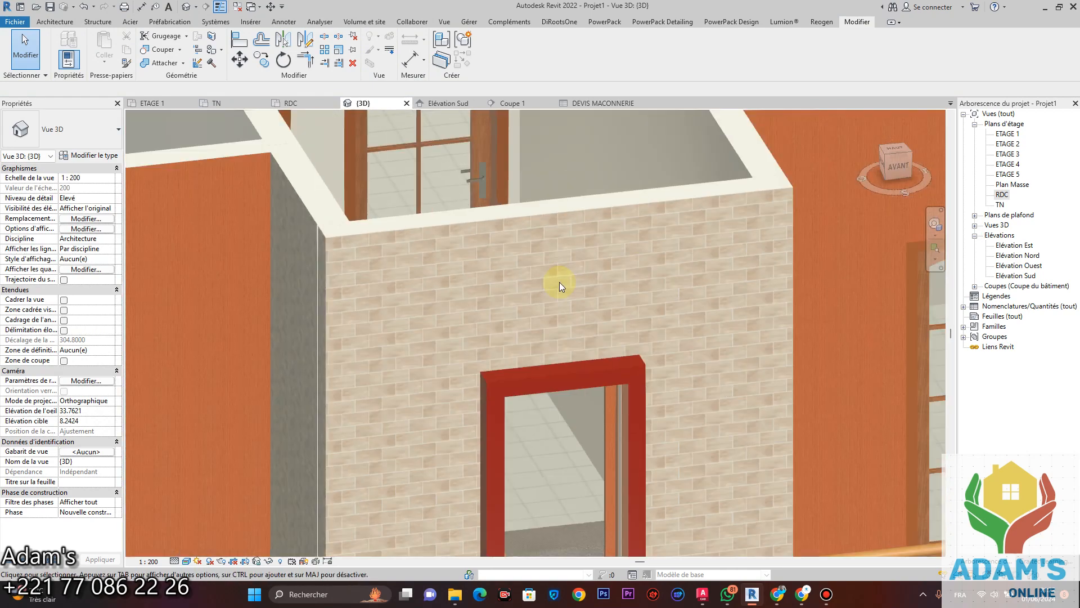
{"action": "scroll", "coordinate": [559, 282], "scroll_direction": "up", "scroll_amount": 5}
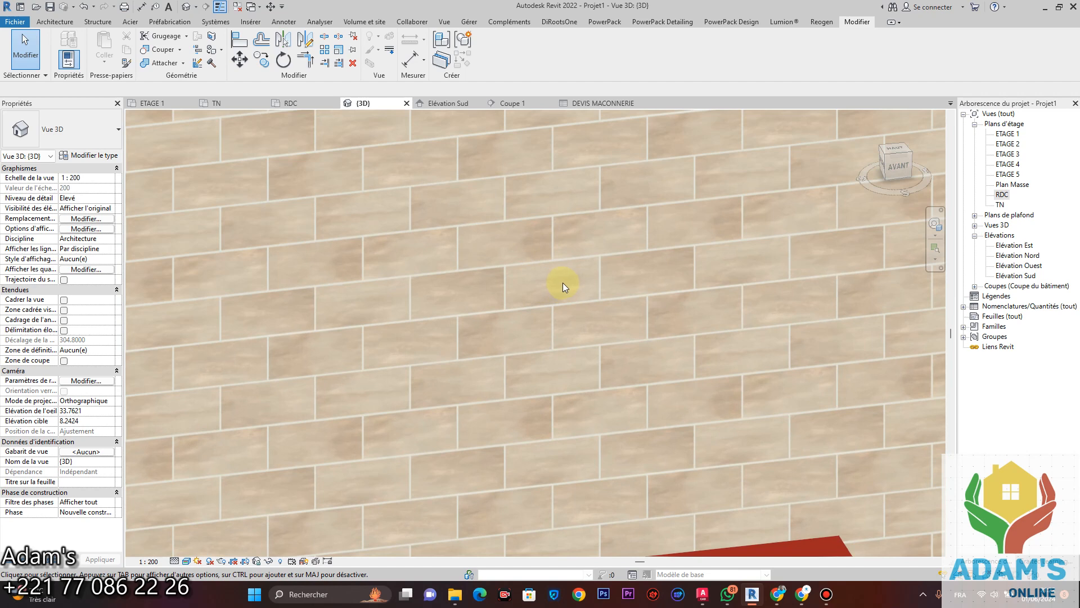
{"action": "scroll", "coordinate": [563, 283], "scroll_direction": "down", "scroll_amount": 3}
{"action": "scroll", "coordinate": [575, 266], "scroll_direction": "up", "scroll_amount": 4}
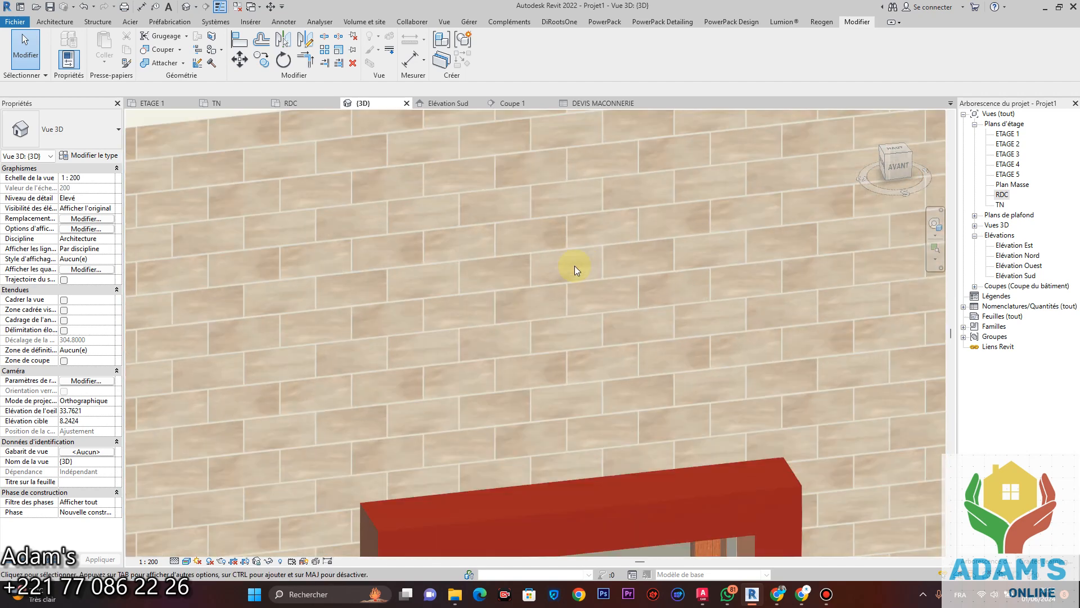
{"action": "scroll", "coordinate": [588, 262], "scroll_direction": "down", "scroll_amount": 5}
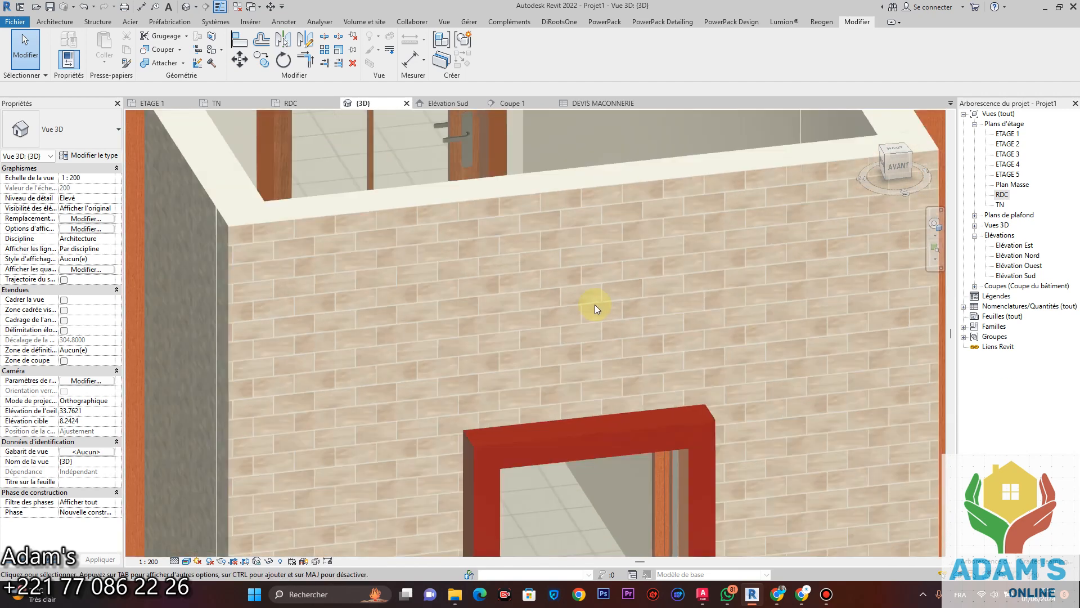
{"action": "scroll", "coordinate": [582, 228], "scroll_direction": "up", "scroll_amount": 5}
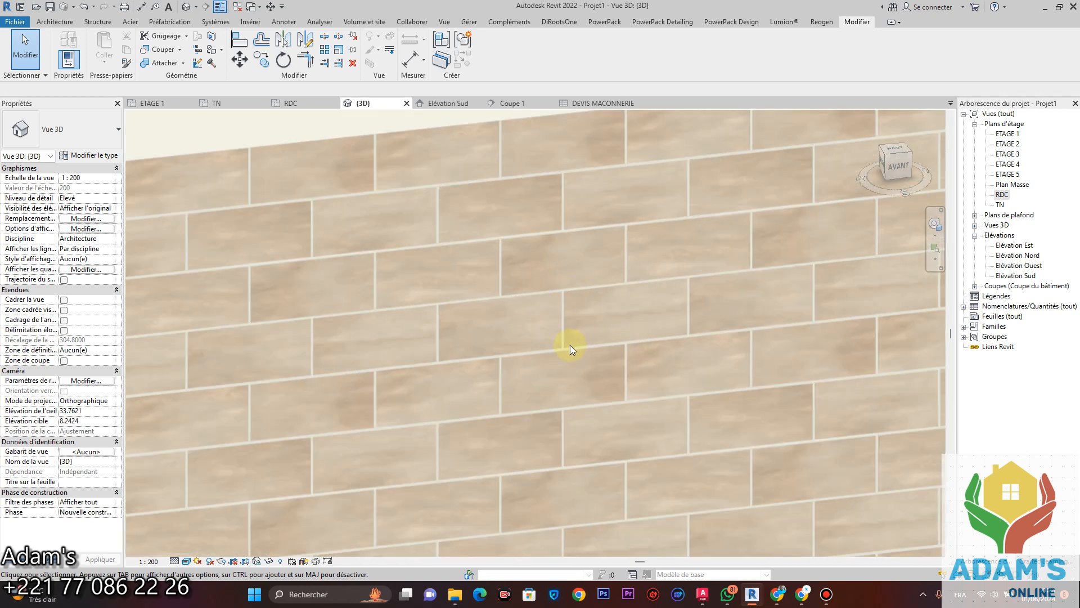
{"action": "scroll", "coordinate": [570, 346], "scroll_direction": "down", "scroll_amount": 2}
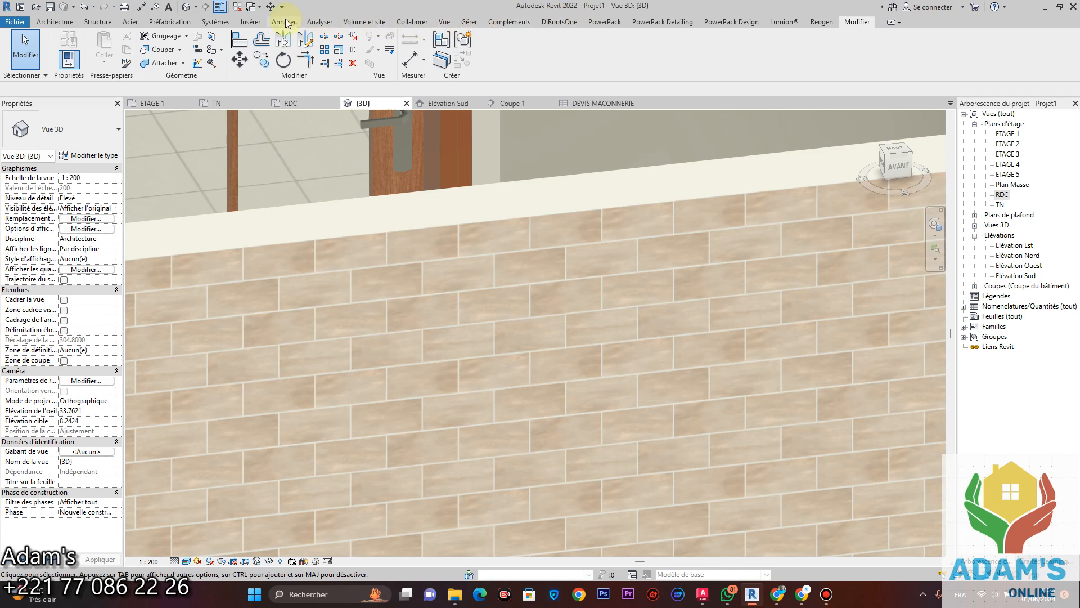
Step: Open the ADAMS material's image in the texture editor and set its Y offset (Décalage) to 0 m
{"action": "left_click", "coordinate": [470, 25]}
{"action": "left_click", "coordinate": [73, 71]}
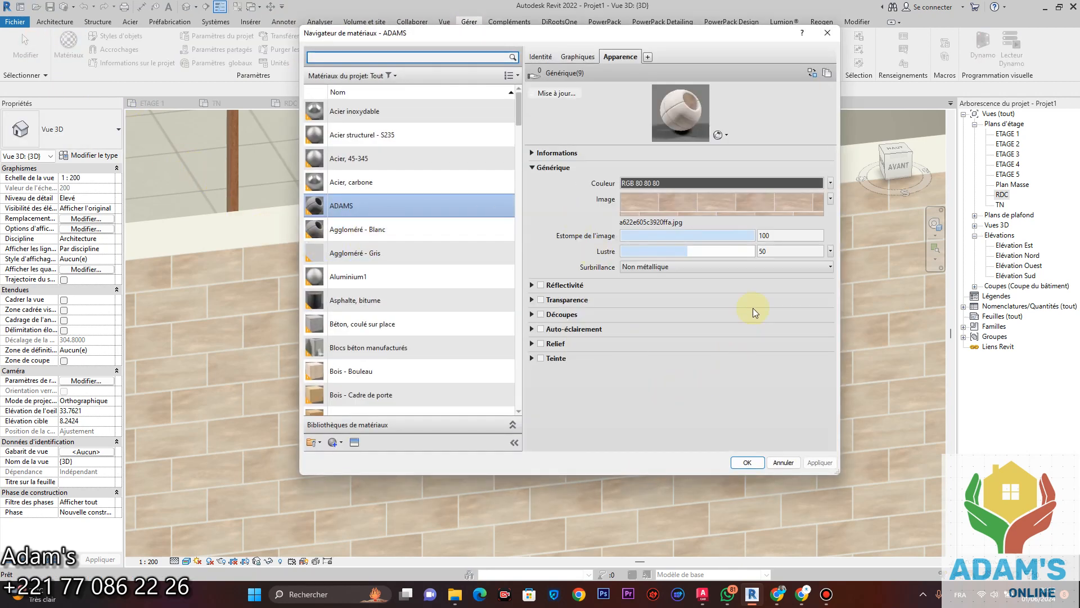
{"action": "left_click", "coordinate": [831, 199]}
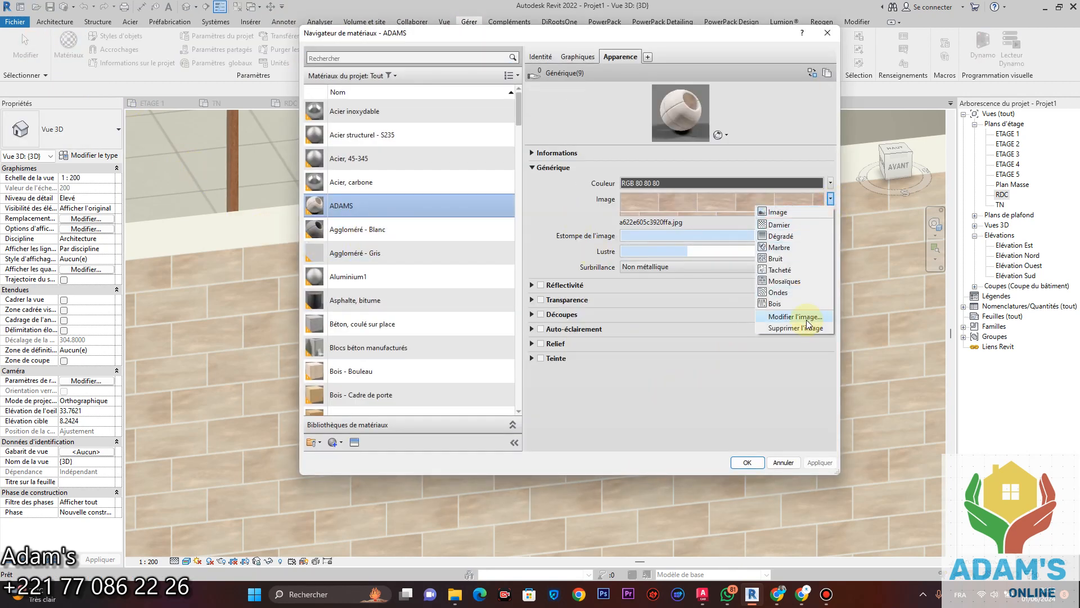
{"action": "left_click", "coordinate": [783, 313]}
{"action": "scroll", "coordinate": [413, 264], "scroll_direction": "down", "scroll_amount": 3}
{"action": "left_click_drag", "start_coordinate": [429, 252], "coordinate": [389, 263]}
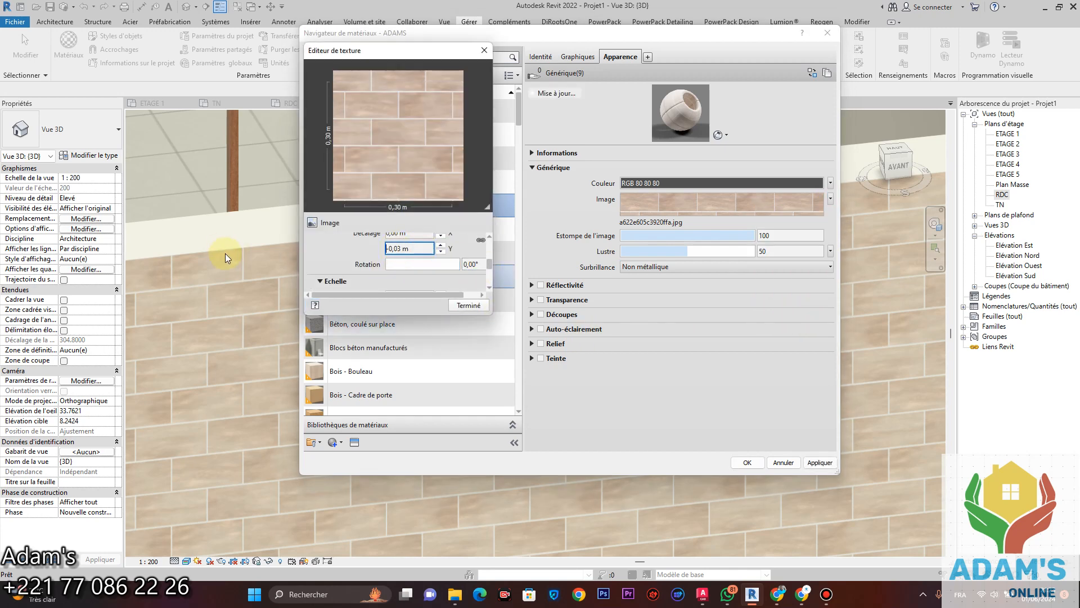
{"action": "left_click_drag", "start_coordinate": [405, 250], "coordinate": [376, 250]}
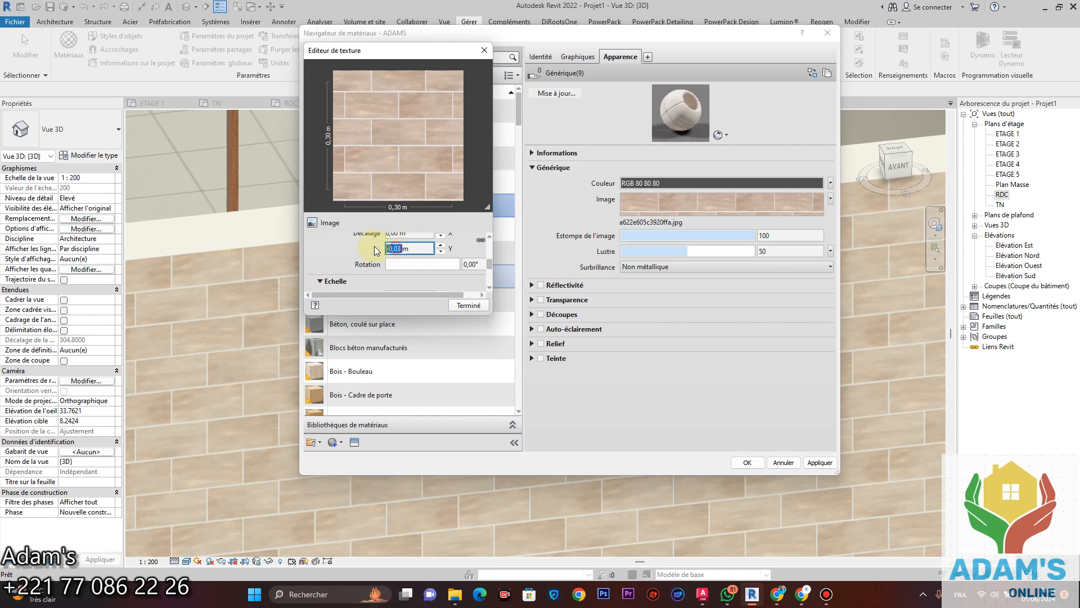
{"action": "left_click", "coordinate": [402, 250]}
{"action": "type", "text": "0"}
{"action": "scroll", "coordinate": [461, 256], "scroll_direction": "up", "scroll_amount": 3}
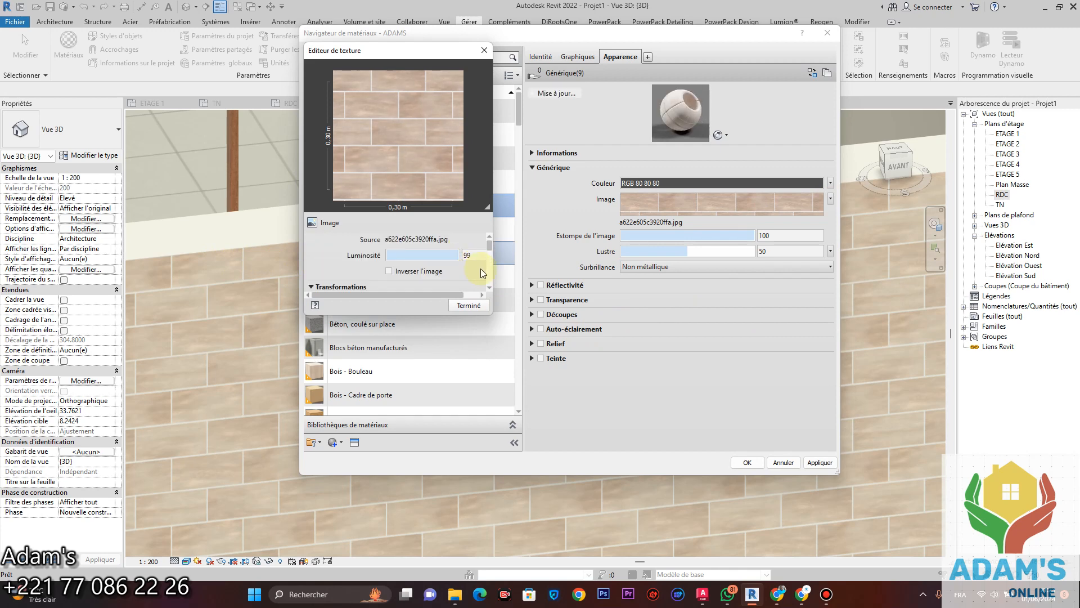
{"action": "left_click", "coordinate": [483, 257]}
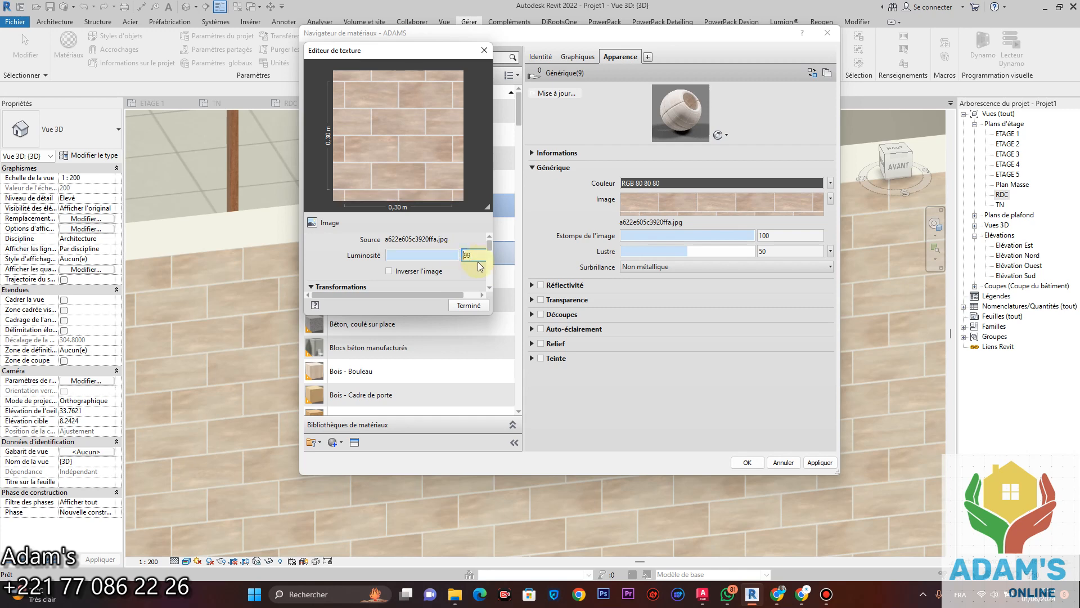
{"action": "left_click", "coordinate": [477, 256]}
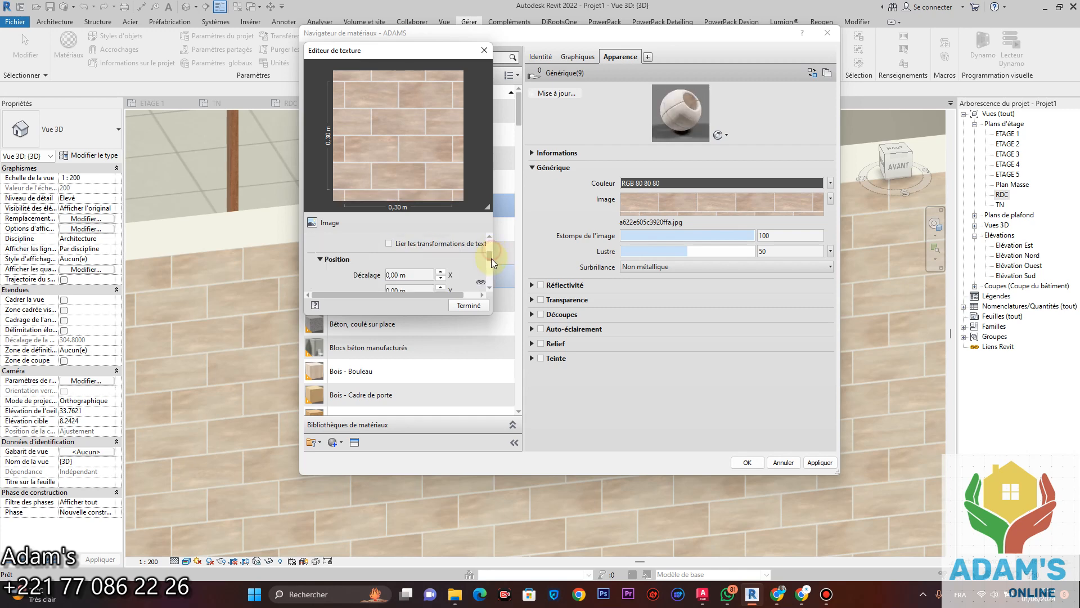
Step: Try a sample size of 0.4 m width (Largeur) and 0.8 m height (Hauteur) for the brick texture
{"action": "scroll", "coordinate": [490, 260], "scroll_direction": "down", "scroll_amount": 3}
{"action": "left_click", "coordinate": [489, 286]}
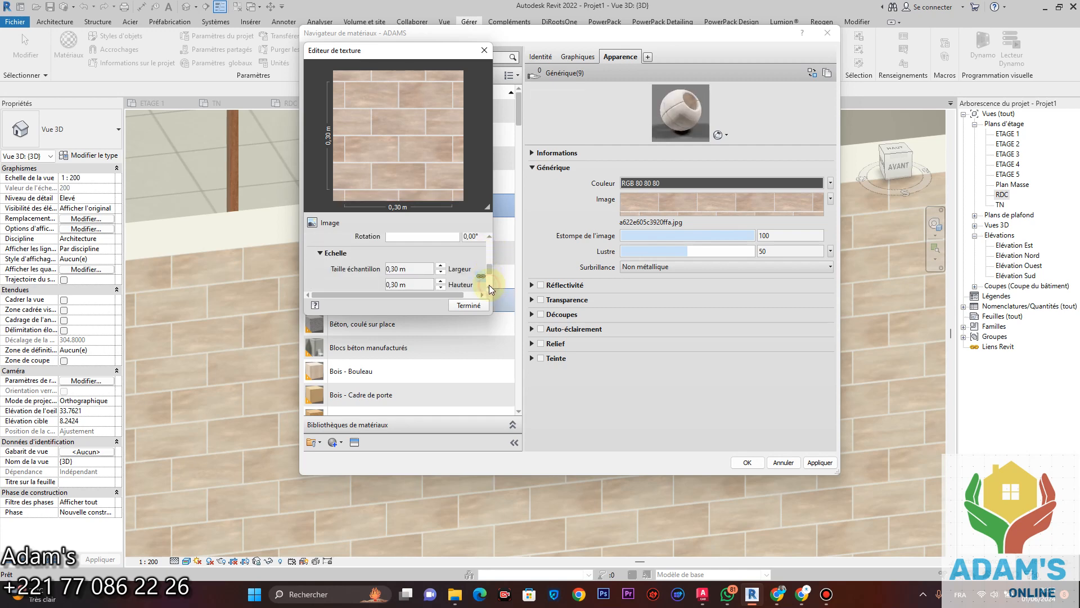
{"action": "left_click", "coordinate": [490, 286]}
{"action": "left_click", "coordinate": [490, 286]}
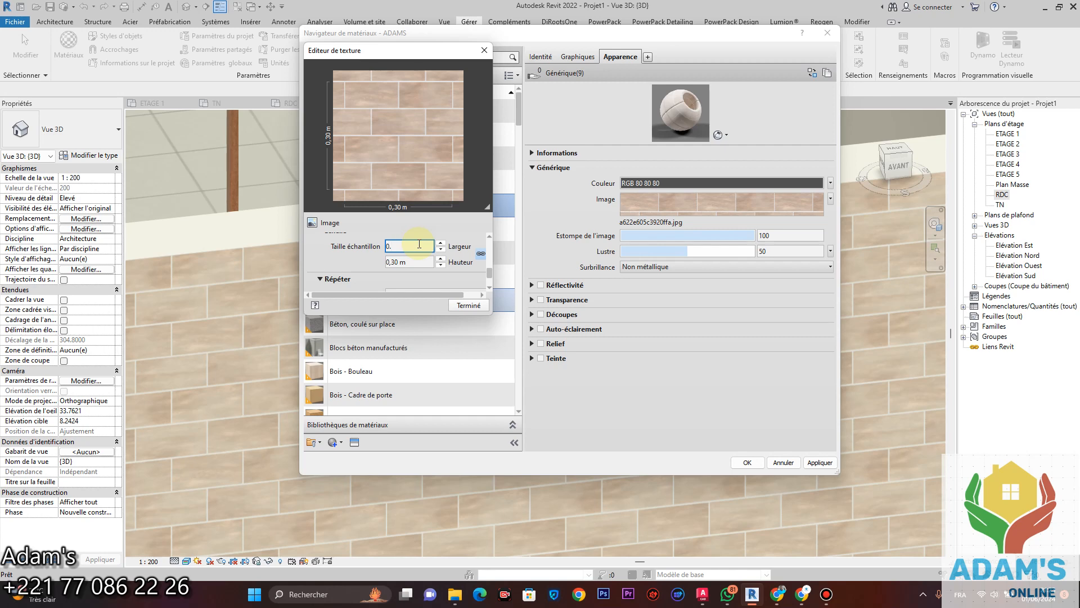
{"action": "left_click", "coordinate": [415, 263]}
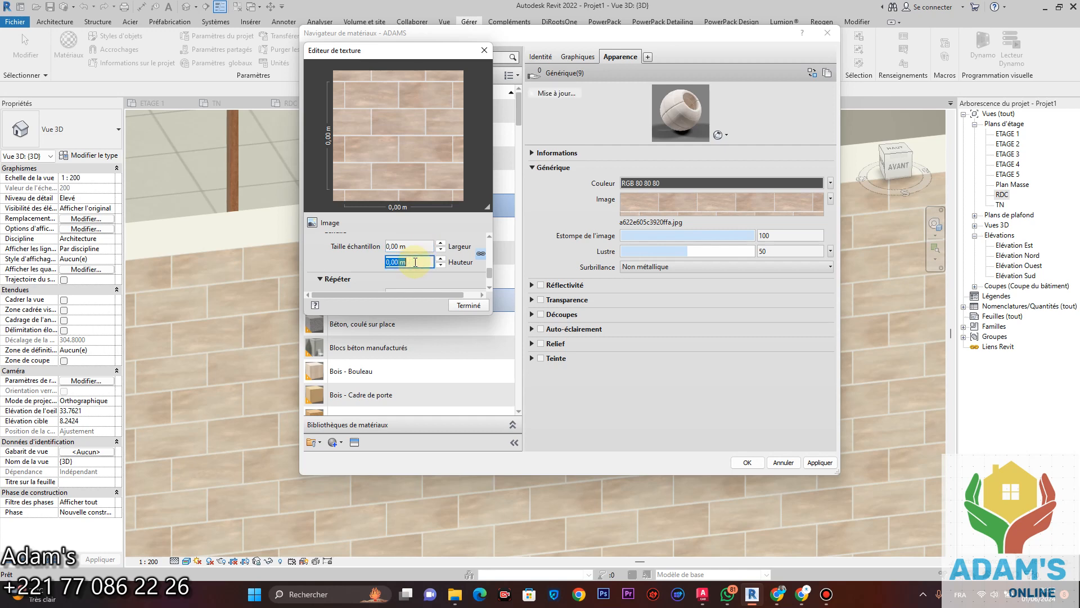
{"action": "left_click", "coordinate": [418, 245]}
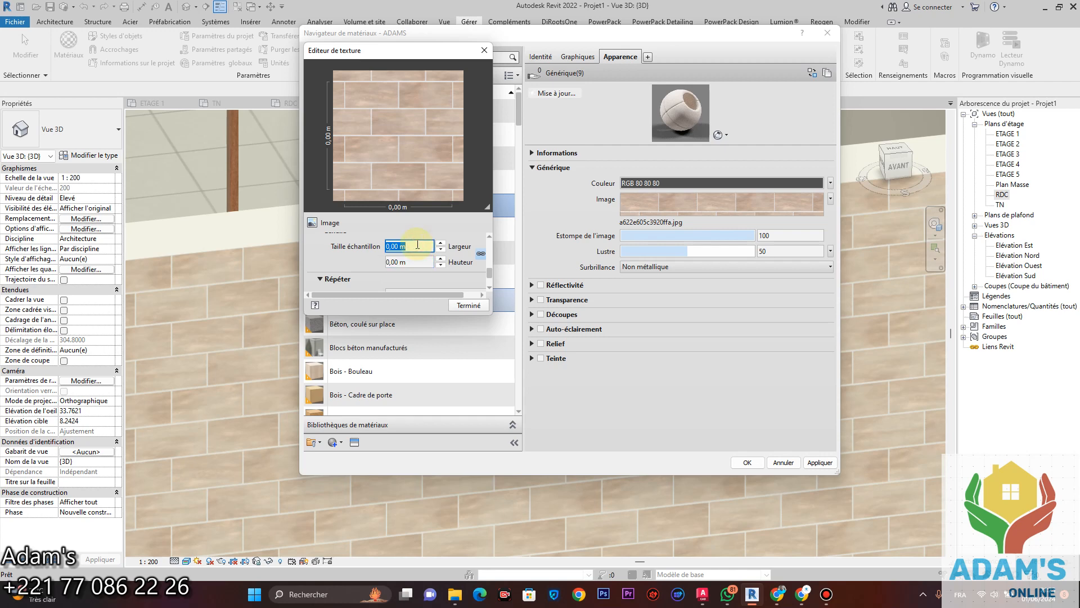
{"action": "type", "text": "0.8"}
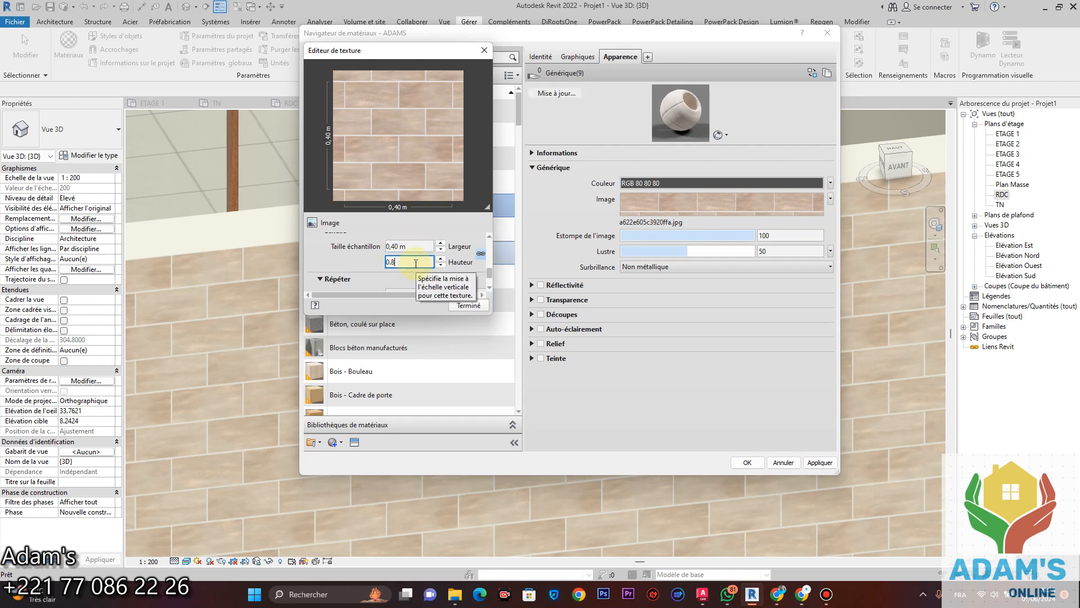
{"action": "scroll", "coordinate": [418, 278], "scroll_direction": "down", "scroll_amount": 2}
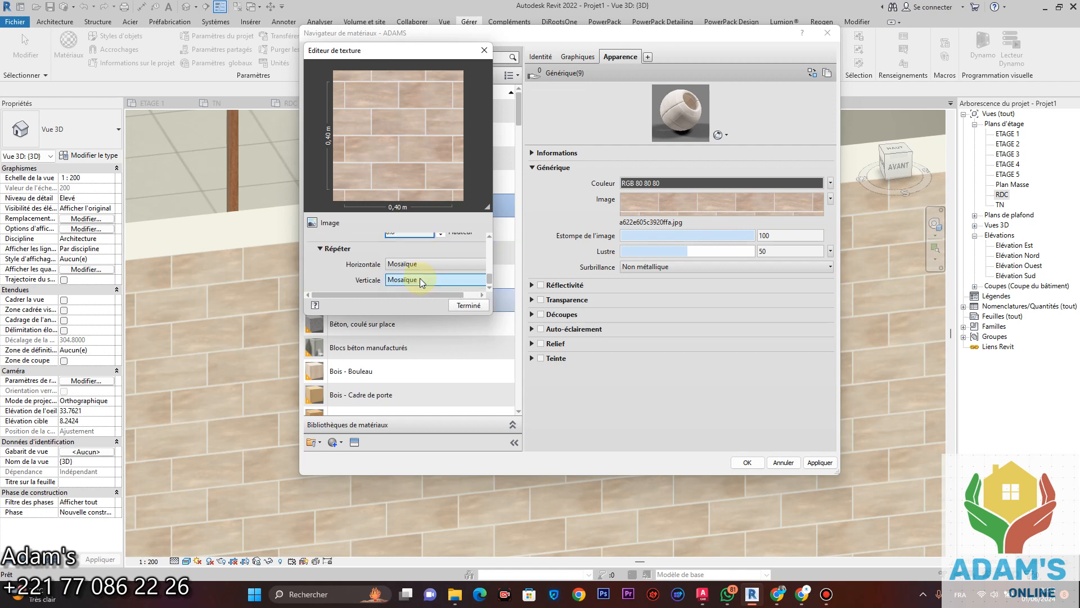
{"action": "scroll", "coordinate": [419, 277], "scroll_direction": "up", "scroll_amount": 2}
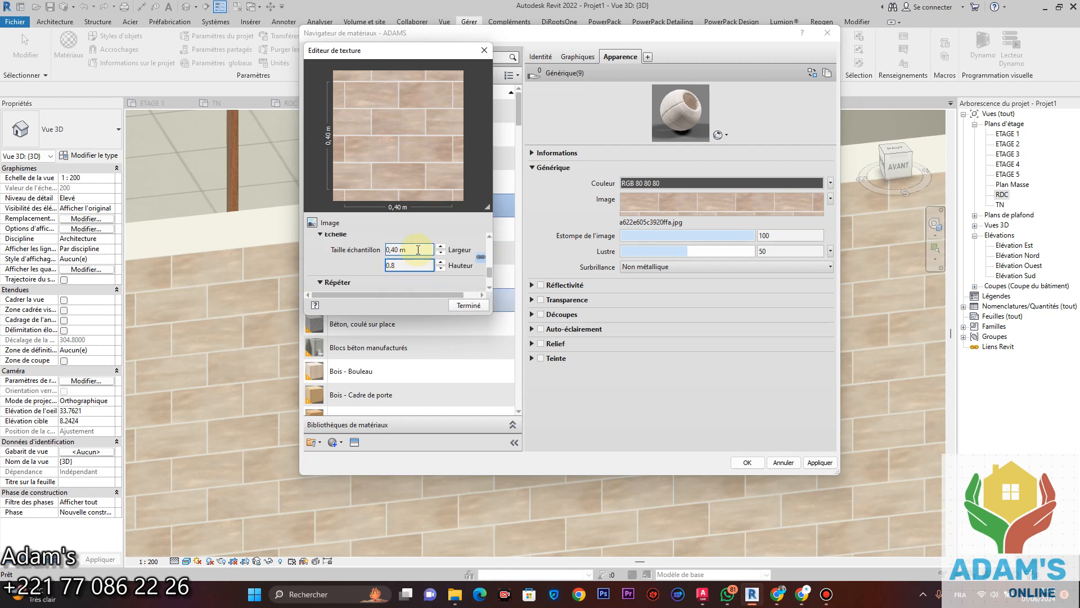
Step: Set the brick texture's sample height (Hauteur) to 0.4 m, finish the texture editing and apply the change to the ADAMS material
{"action": "left_click", "coordinate": [418, 249]}
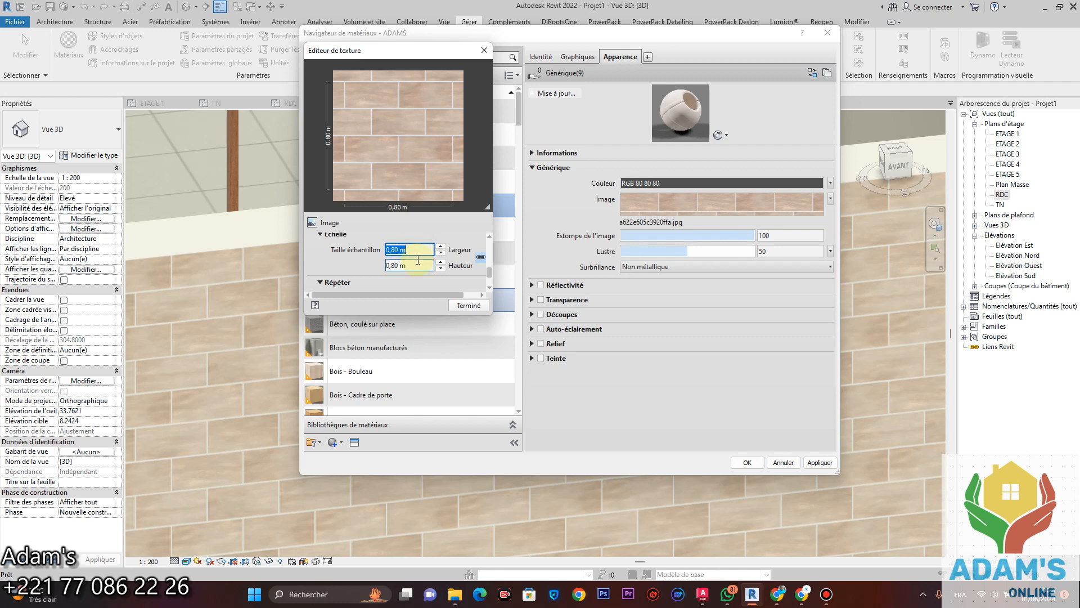
{"action": "left_click", "coordinate": [417, 264]}
{"action": "type", "text": "0.4"}
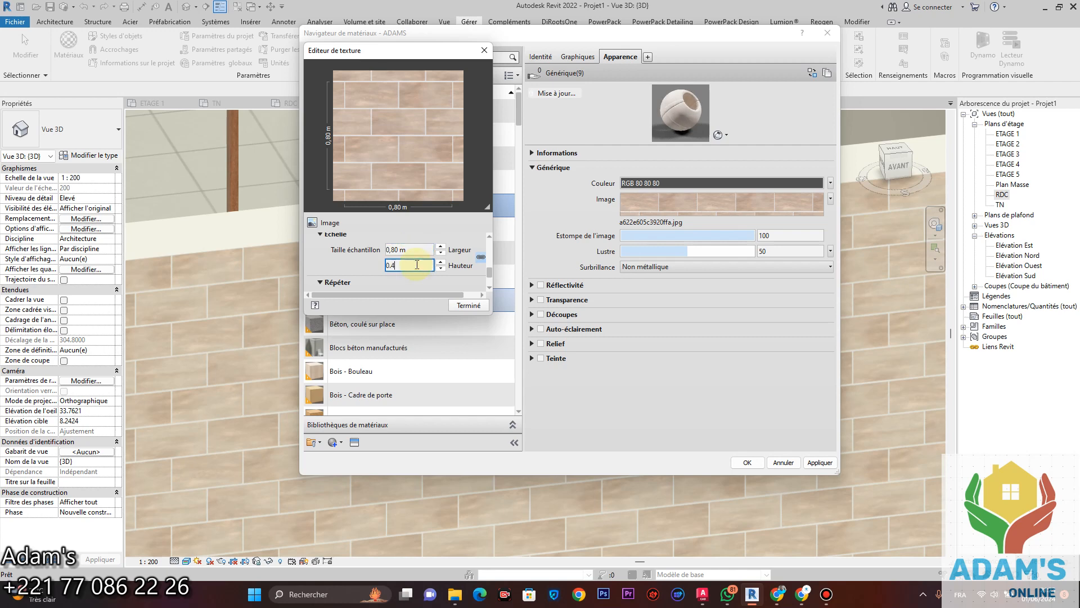
{"action": "left_click", "coordinate": [468, 305]}
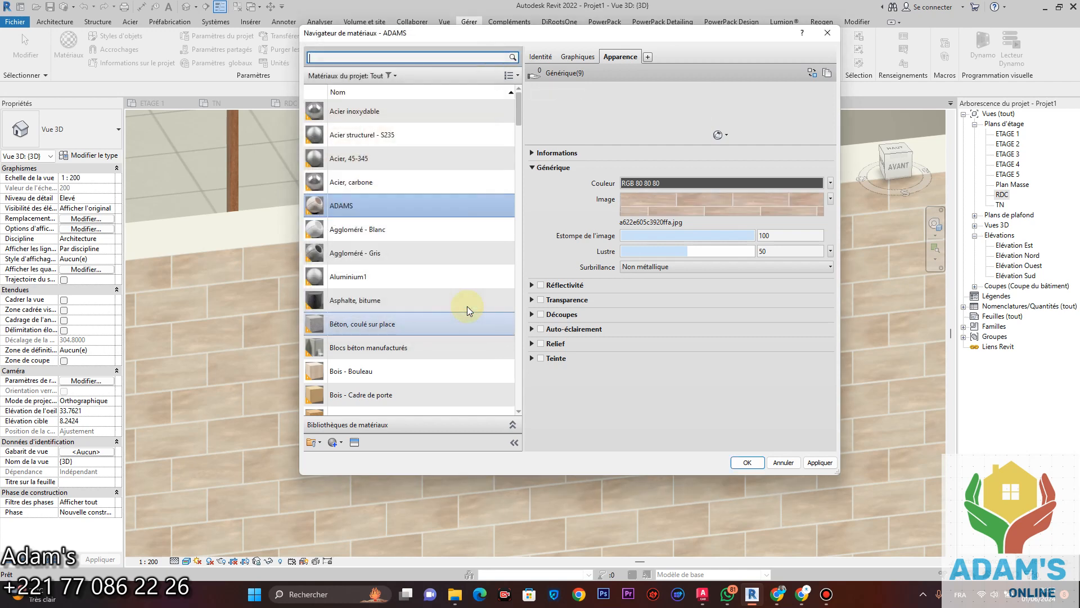
{"action": "left_click", "coordinate": [819, 462]}
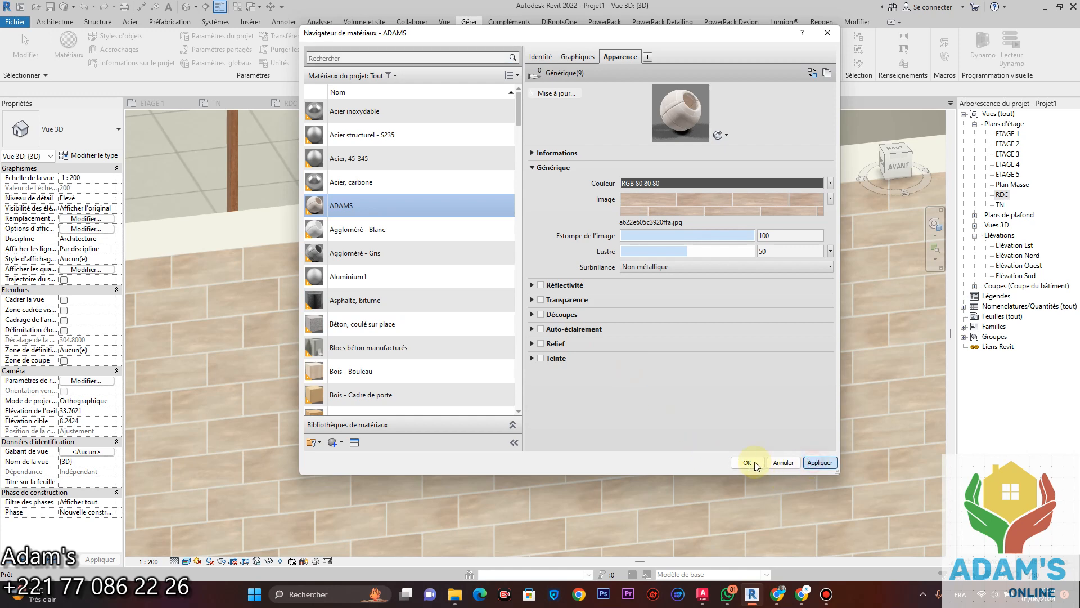
Step: Examine the rescaled brick texture on the front stairwell wall and compare it with the stairwell's side face in the 3D view
{"action": "scroll", "coordinate": [636, 320], "scroll_direction": "down", "scroll_amount": 4}
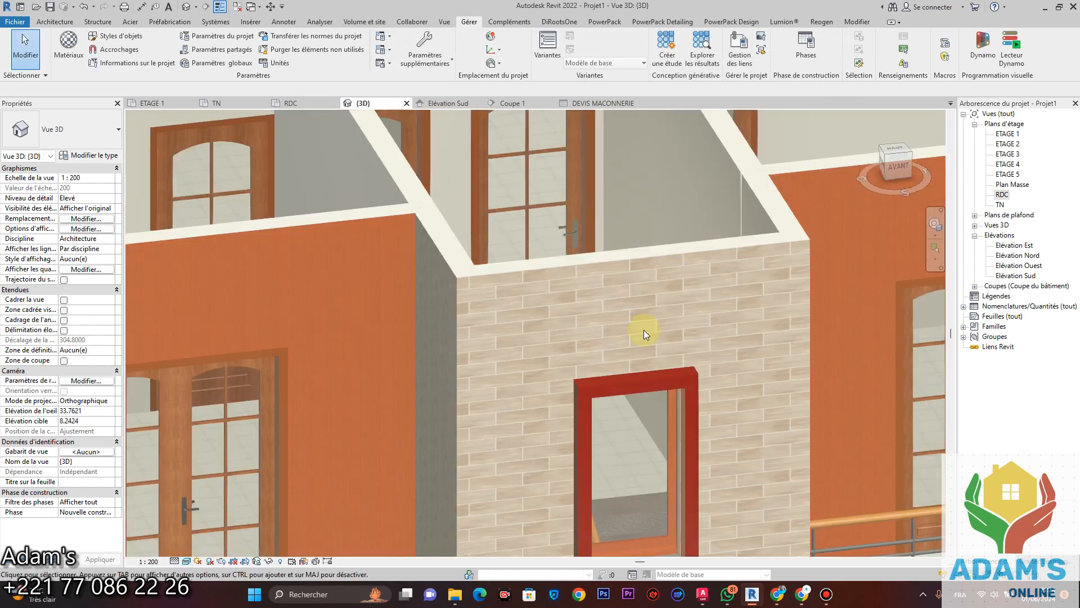
{"action": "scroll", "coordinate": [608, 337], "scroll_direction": "up", "scroll_amount": 2}
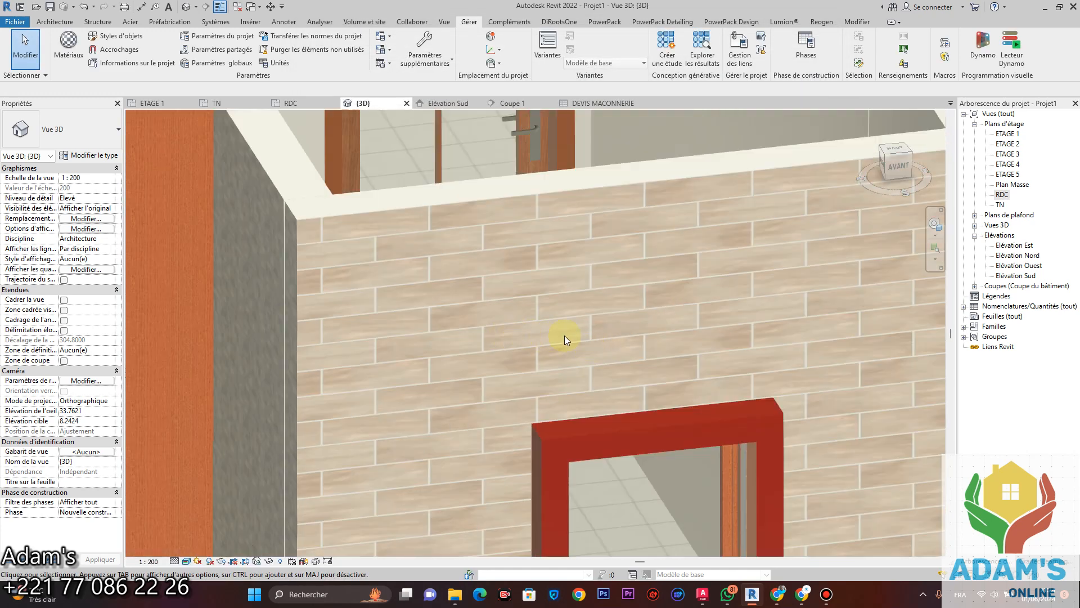
{"action": "scroll", "coordinate": [565, 335], "scroll_direction": "down", "scroll_amount": 5}
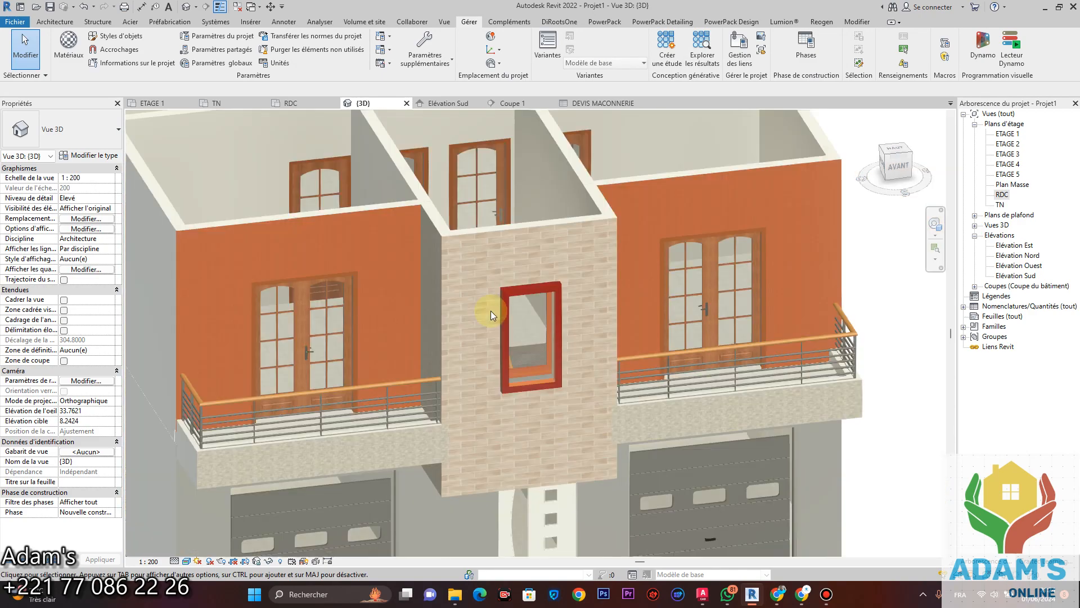
{"action": "scroll", "coordinate": [499, 407], "scroll_direction": "up", "scroll_amount": 4}
{"action": "scroll", "coordinate": [474, 281], "scroll_direction": "down", "scroll_amount": 5}
{"action": "middle_click_drag", "start_coordinate": [591, 337], "coordinate": [445, 336], "text": "shift"}
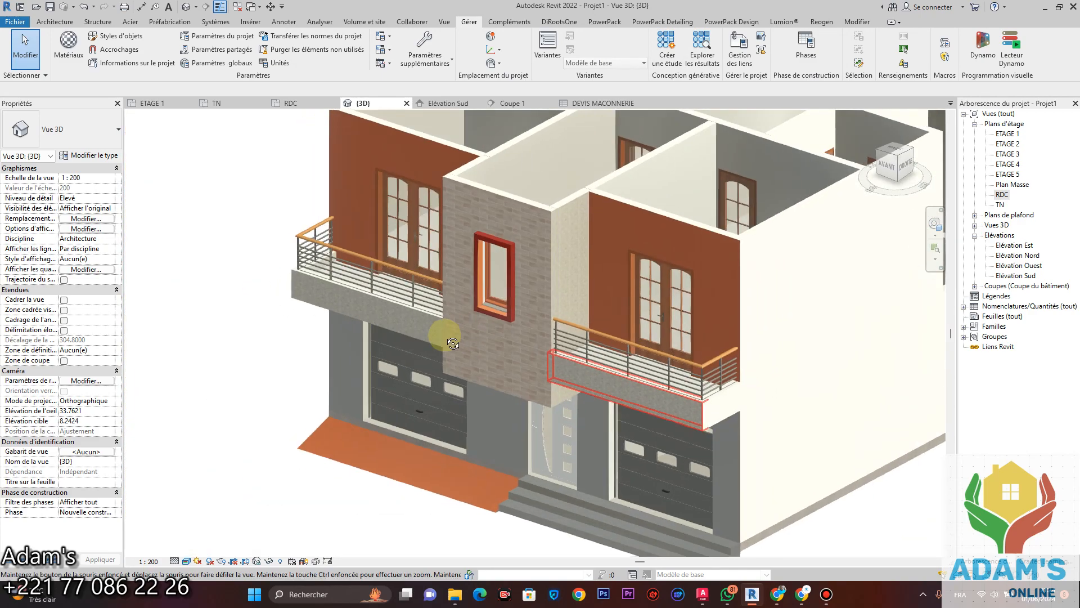
{"action": "scroll", "coordinate": [565, 211], "scroll_direction": "up", "scroll_amount": 5}
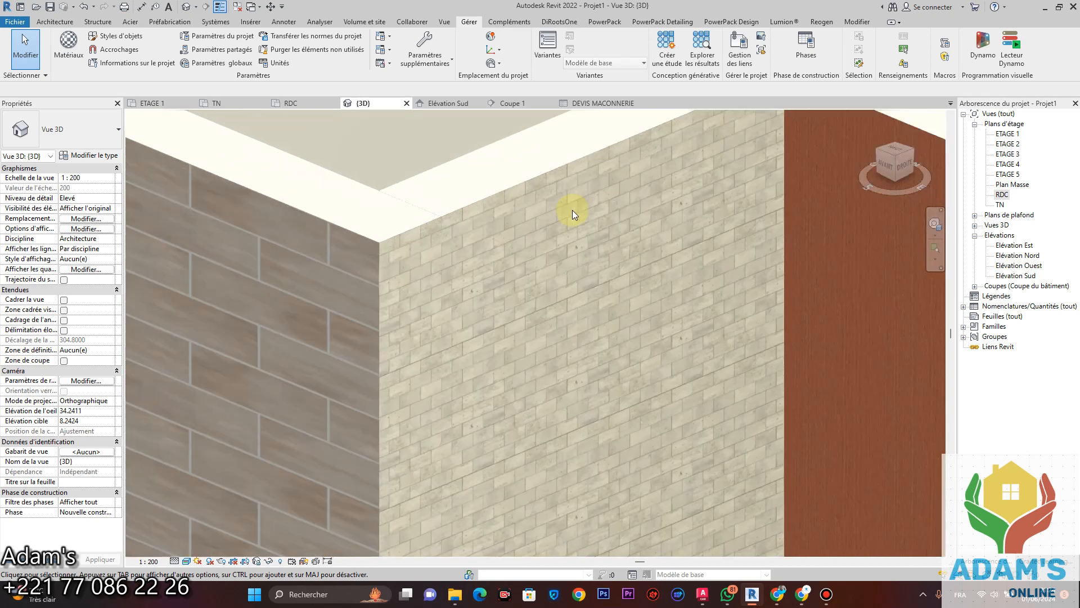
{"action": "scroll", "coordinate": [572, 211], "scroll_direction": "down", "scroll_amount": 3}
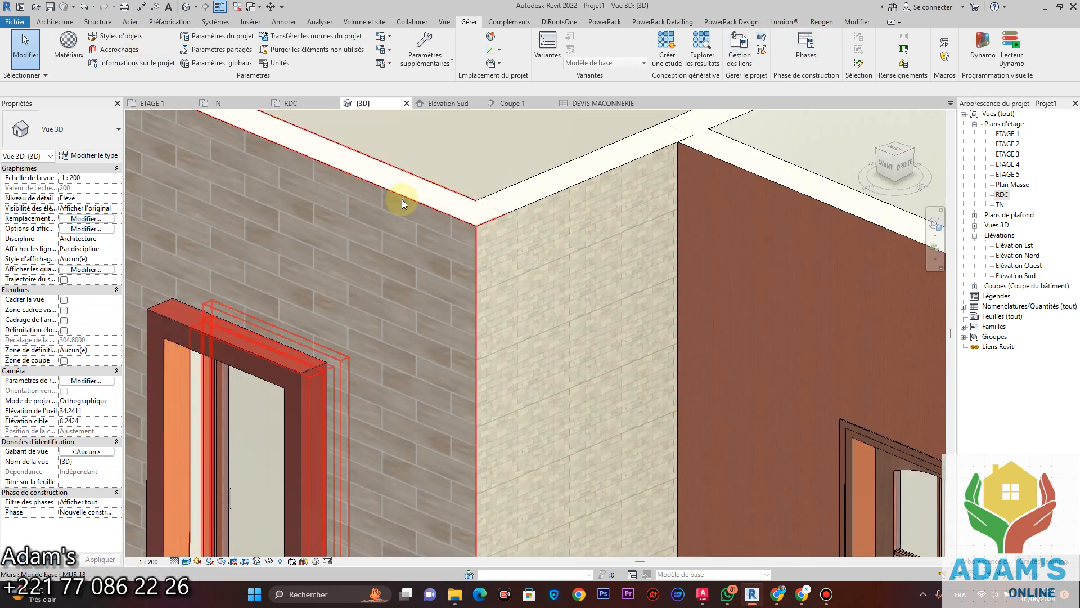
{"action": "left_click", "coordinate": [849, 22]}
{"action": "left_click", "coordinate": [126, 63]}
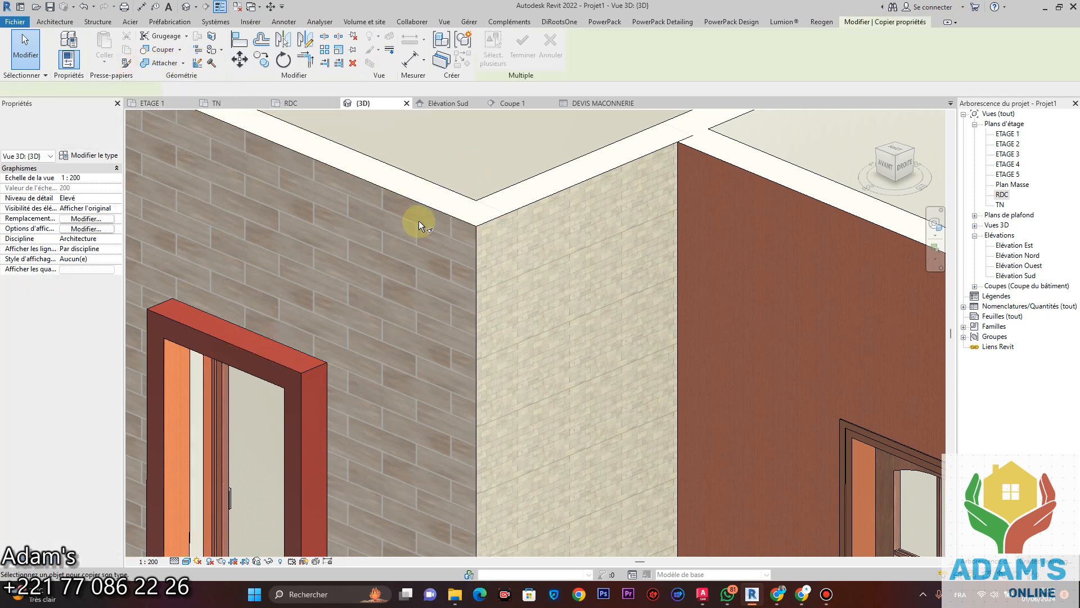
{"action": "left_click", "coordinate": [421, 204]}
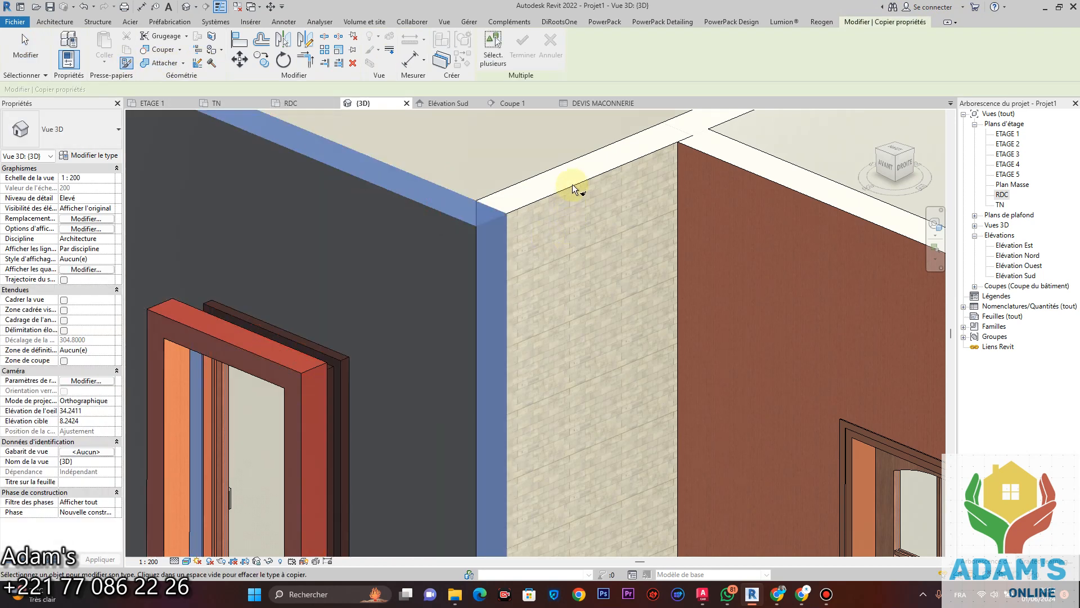
{"action": "key", "text": "Escape"}
{"action": "key", "text": "Escape"}
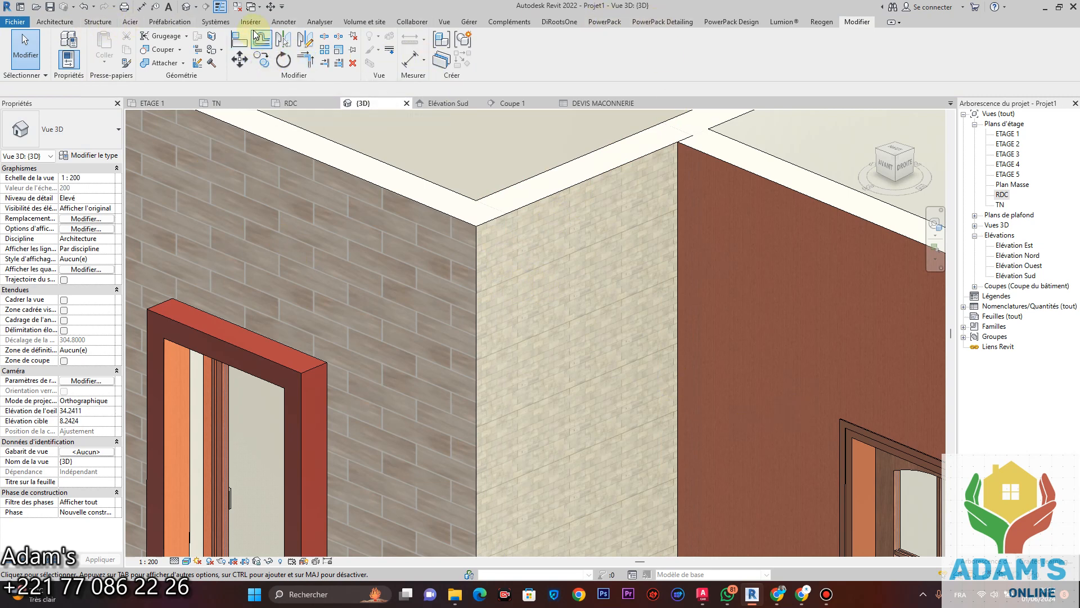
Step: Paint the stairwell's projecting side faces and the front faces of both balconies with the ADAMS material, and finish painting
{"action": "left_click", "coordinate": [197, 63]}
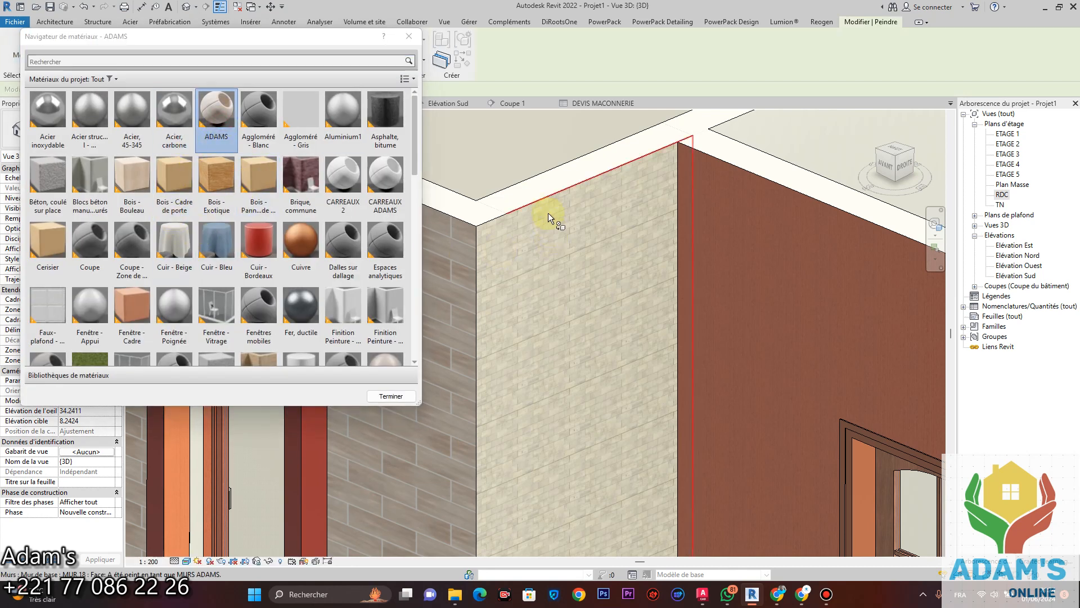
{"action": "scroll", "coordinate": [552, 262], "scroll_direction": "down", "scroll_amount": 5}
{"action": "mouse_move", "coordinate": [554, 303]}
{"action": "middle_mouse_down", "text": "shift"}
{"action": "mouse_move", "coordinate": [723, 309]}
{"action": "mouse_move", "coordinate": [441, 248]}
{"action": "middle_mouse_up", "text": "shift"}
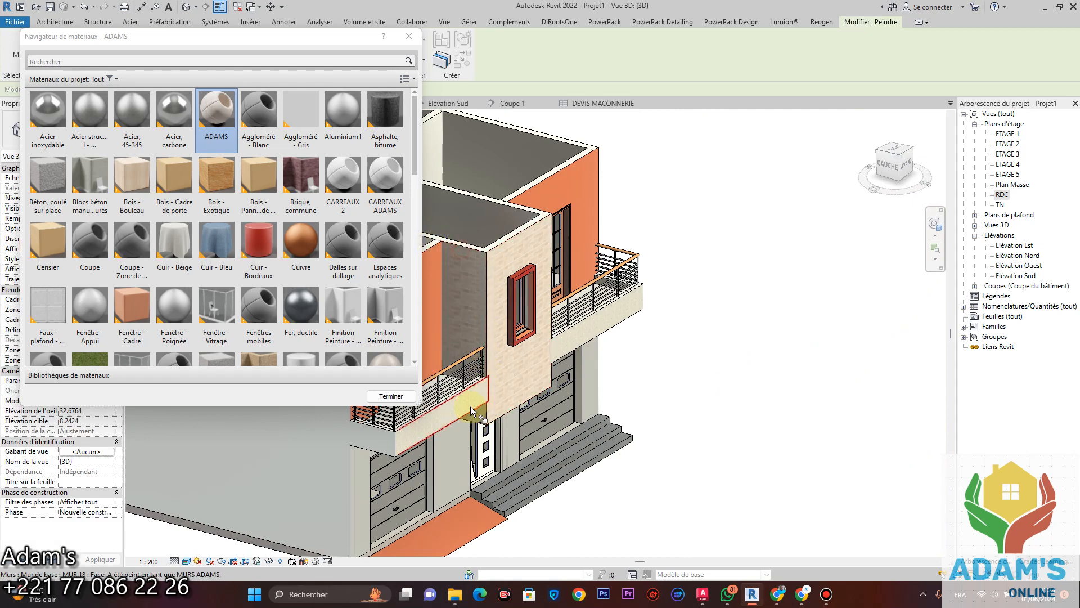
{"action": "scroll", "coordinate": [427, 418], "scroll_direction": "up", "scroll_amount": 3}
{"action": "middle_click_drag", "start_coordinate": [428, 417], "coordinate": [412, 381]}
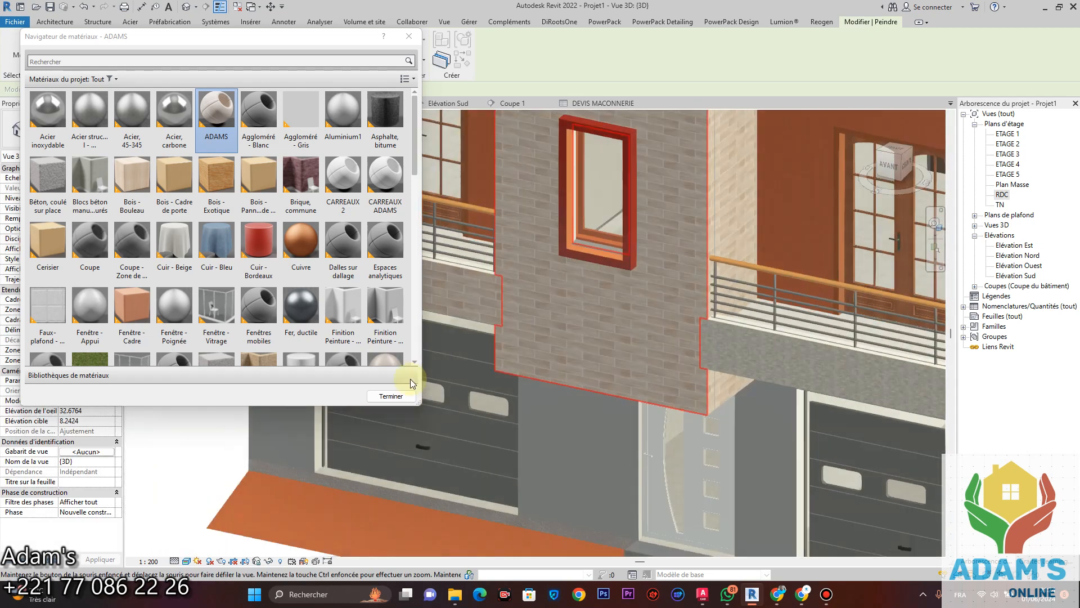
{"action": "scroll", "coordinate": [714, 379], "scroll_direction": "down", "scroll_amount": 3}
{"action": "scroll", "coordinate": [674, 354], "scroll_direction": "down", "scroll_amount": 1}
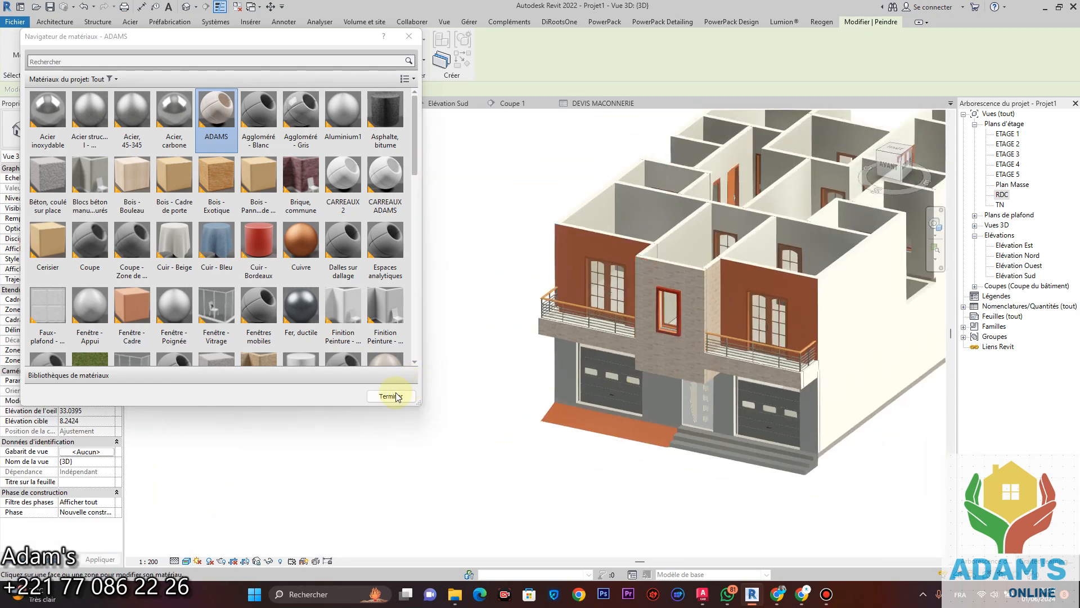
{"action": "left_click", "coordinate": [391, 395]}
{"action": "middle_click_drag", "start_coordinate": [607, 414], "coordinate": [640, 400], "text": "shift"}
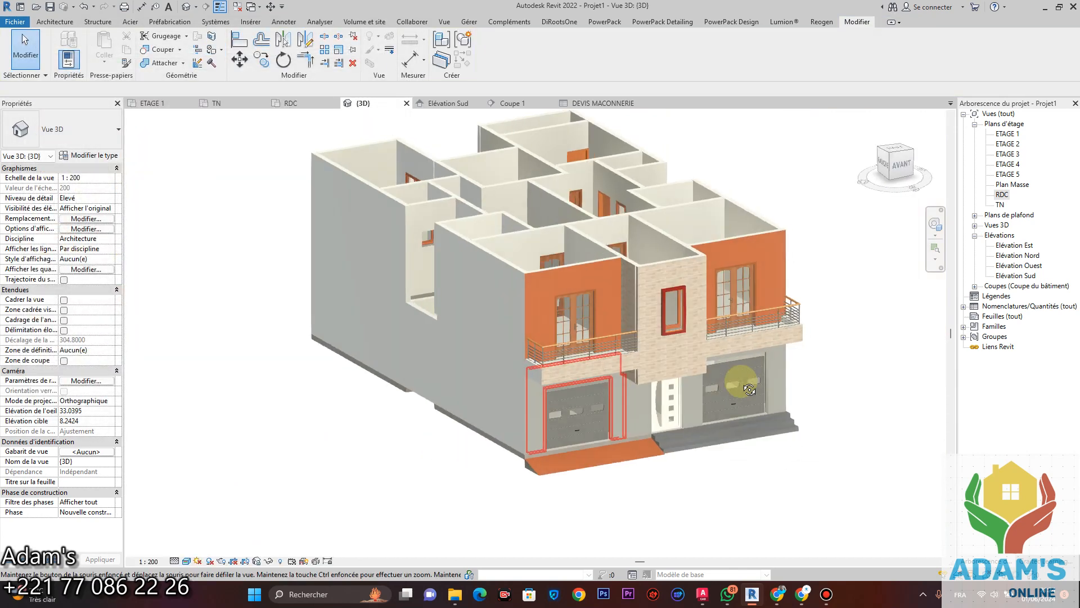
{"action": "scroll", "coordinate": [640, 400], "scroll_direction": "up", "scroll_amount": 5}
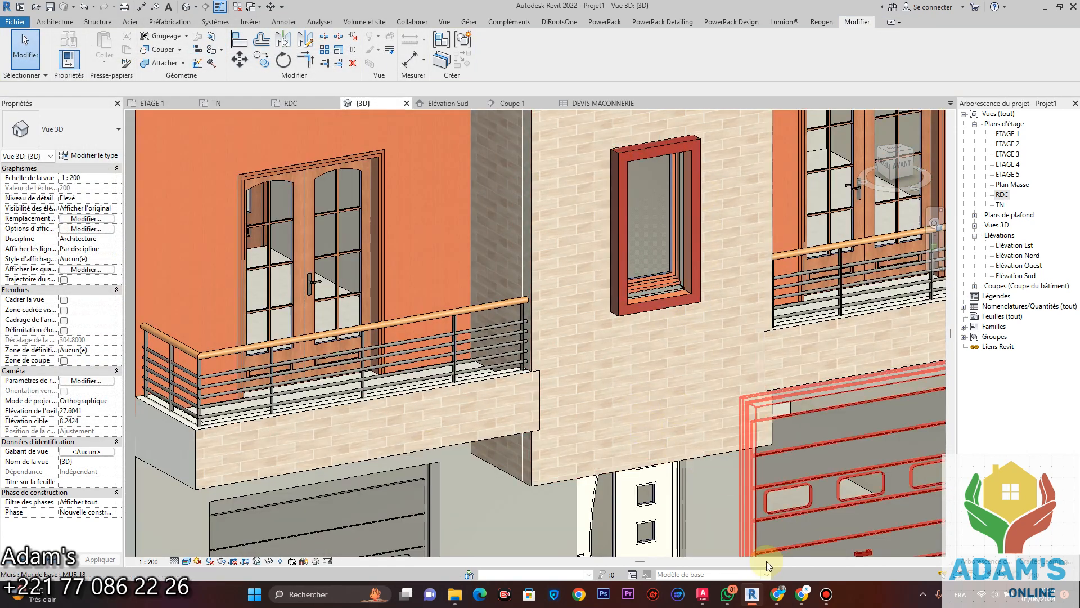